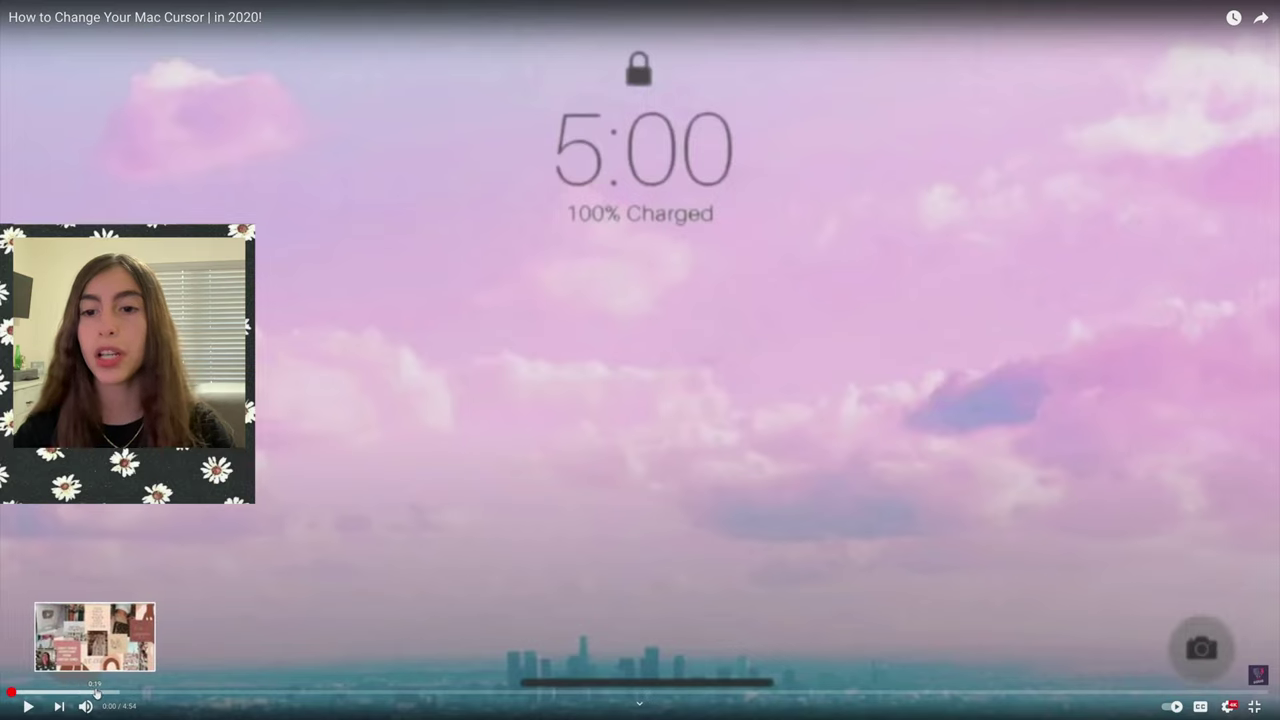
# Skip the Mac cursor tutorial video ahead to about 1:48, leave full screen and look at the links in its description.
pyautogui.click(228, 692)
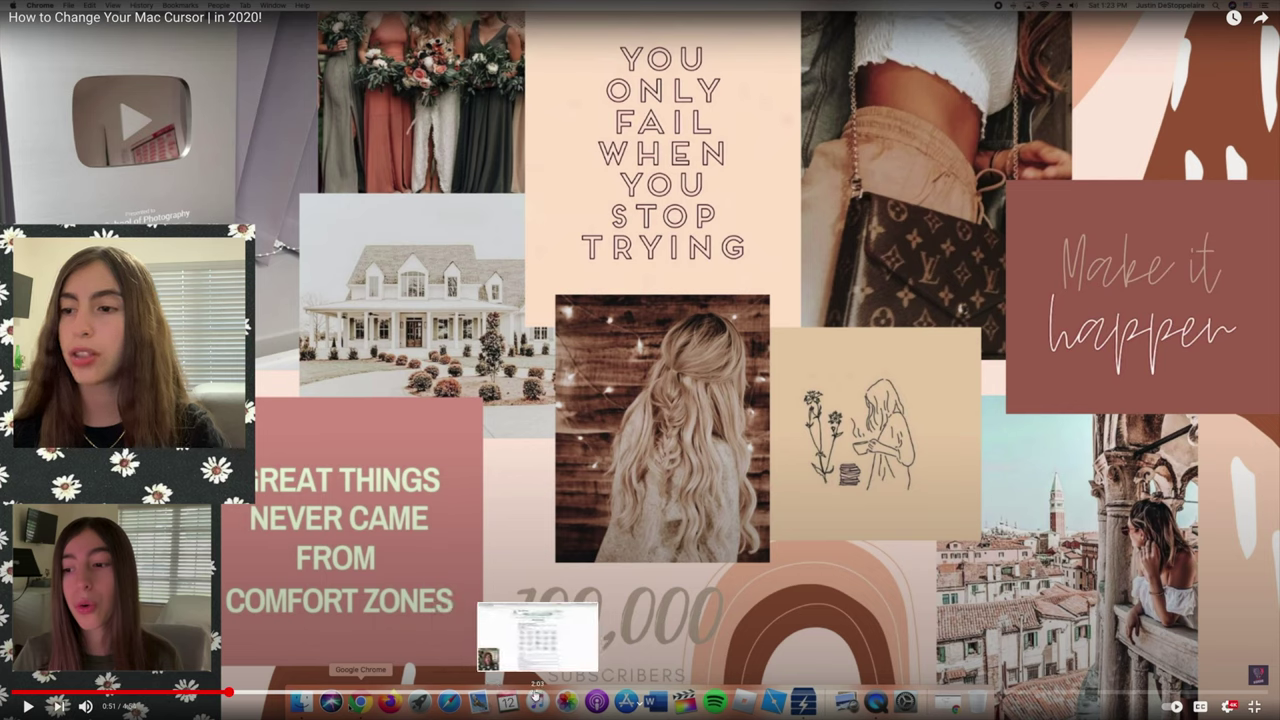
pyautogui.click(476, 692)
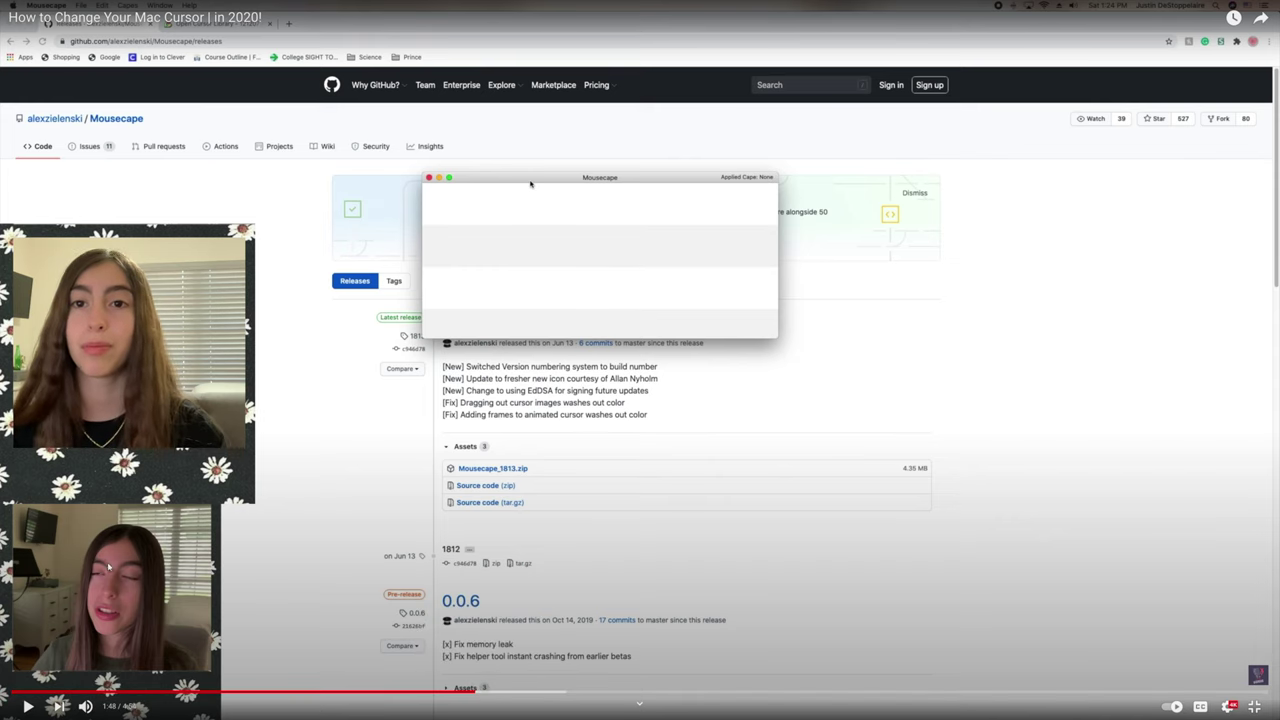
pyautogui.press('Escape')
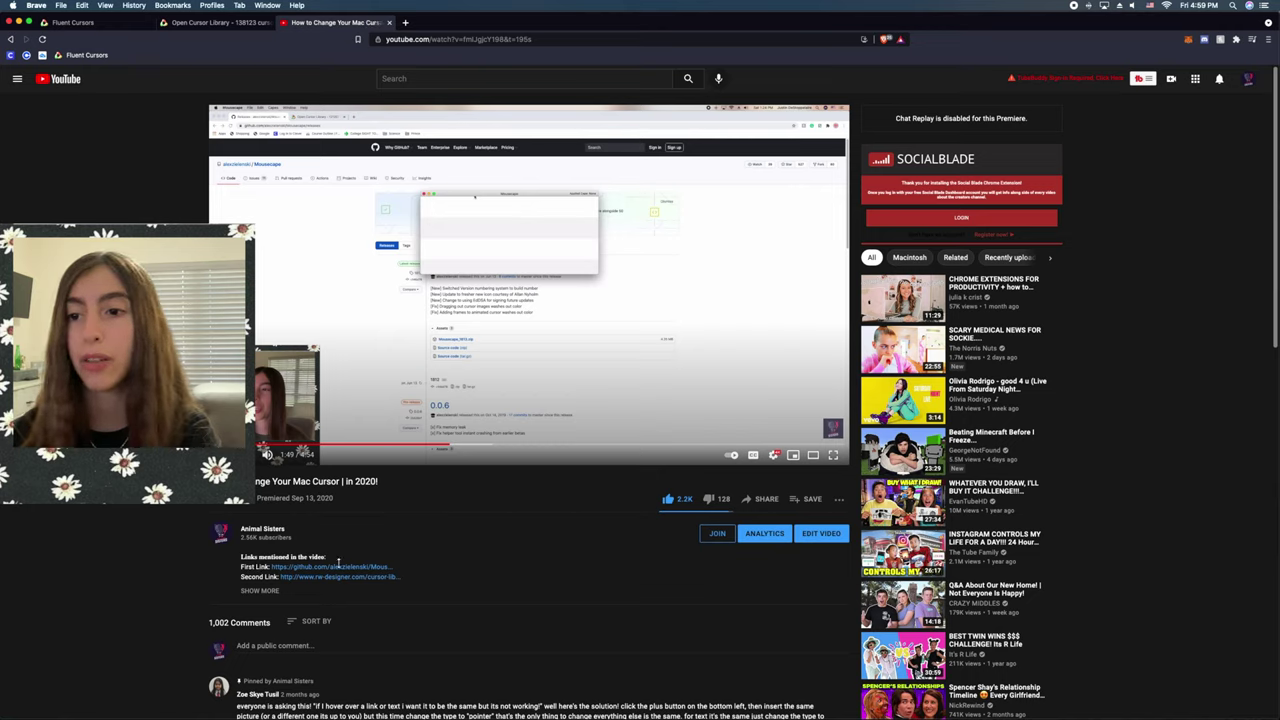
pyautogui.moveTo(338, 563); pyautogui.dragTo(235, 573)
pyautogui.click(243, 574)
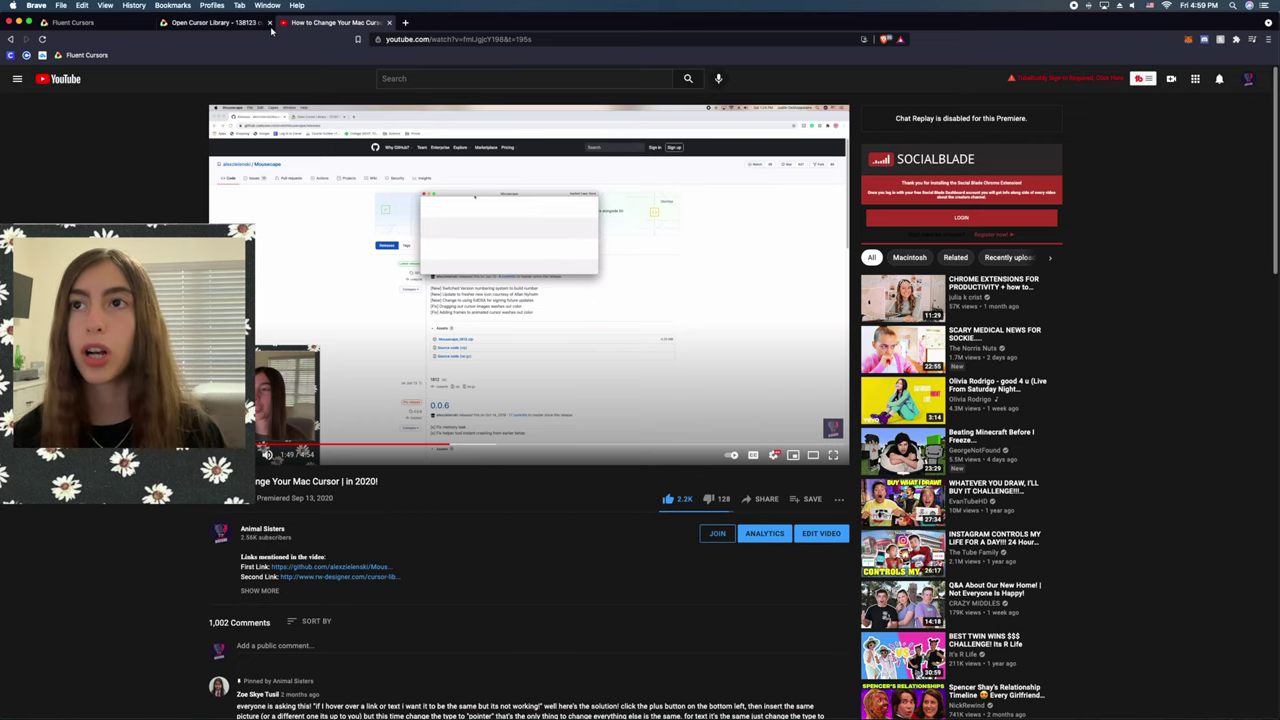
# Search the Open Cursor Library for "windows cursors", and broaden the search to "windows".
pyautogui.click(240, 23)
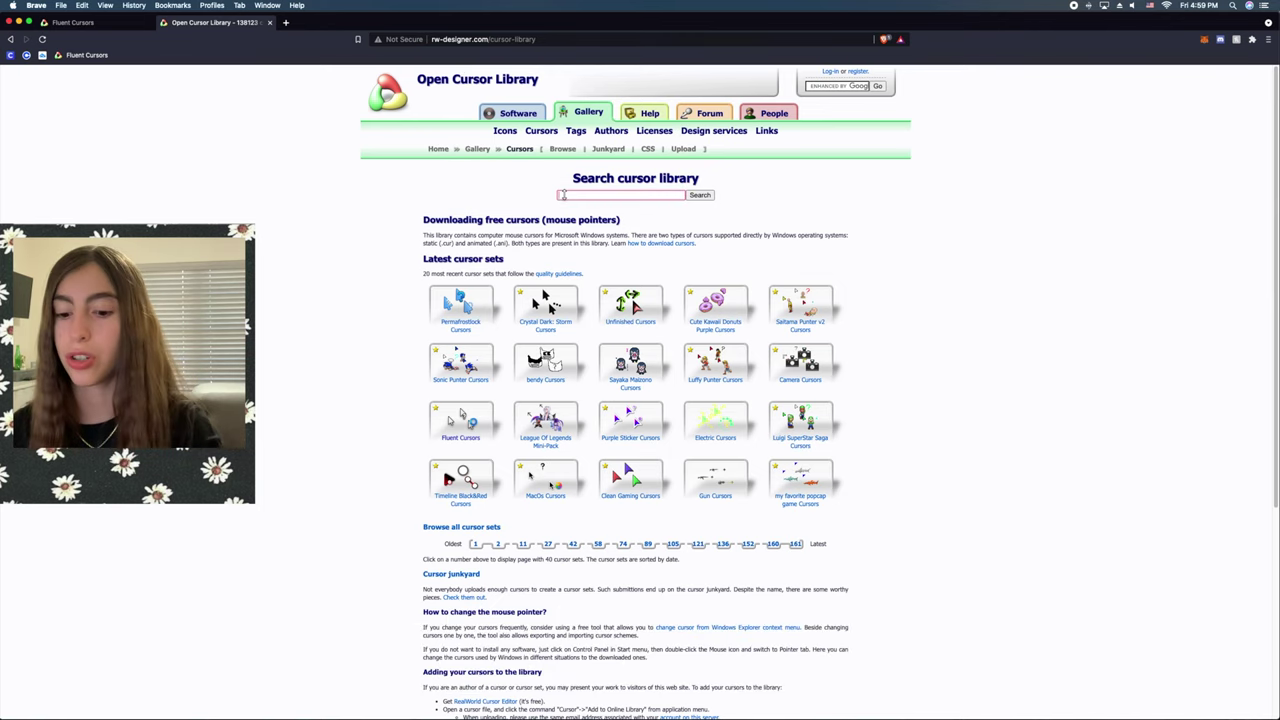
pyautogui.write('windows  cursors')
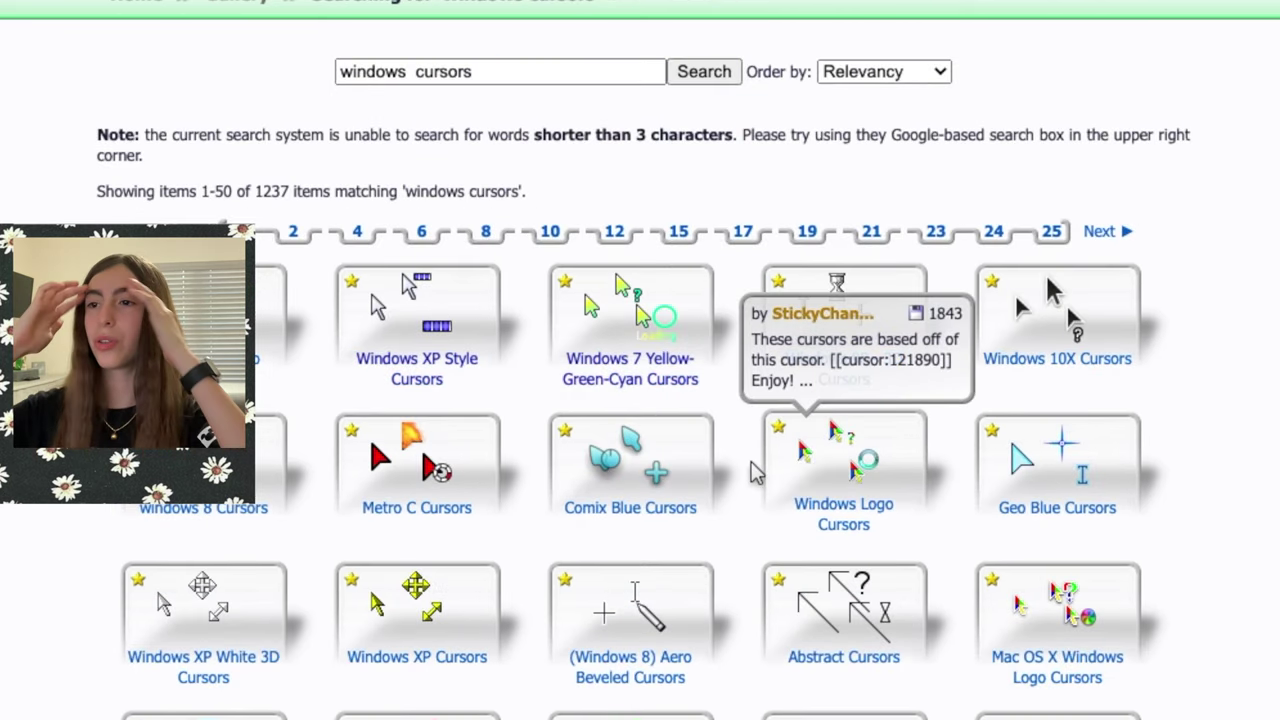
pyautogui.moveTo(531, 75); pyautogui.dragTo(414, 69)
pyautogui.press('BackSpace')
pyautogui.click(709, 78)
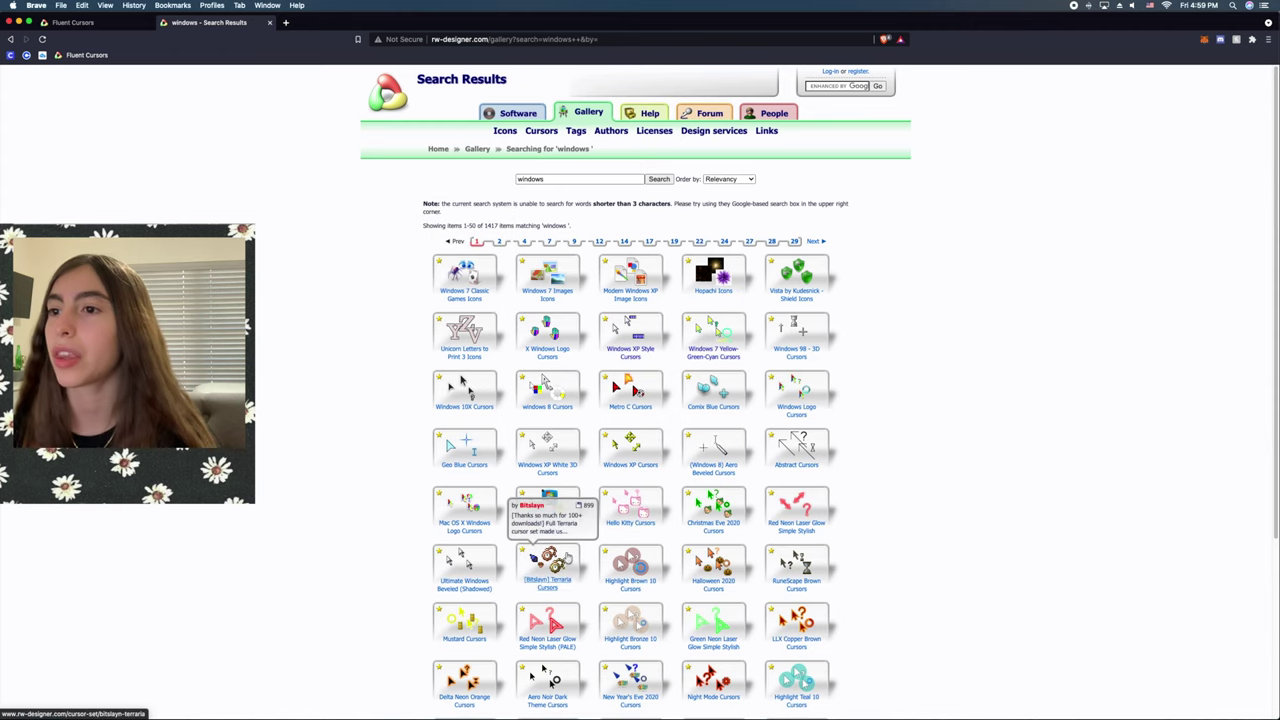
# Browse the search results and examine the Highlight Brown 10, Highlight Grey 10 and Highlight Silver 10 cursor sets.
pyautogui.scroll(-5, 760, 420)
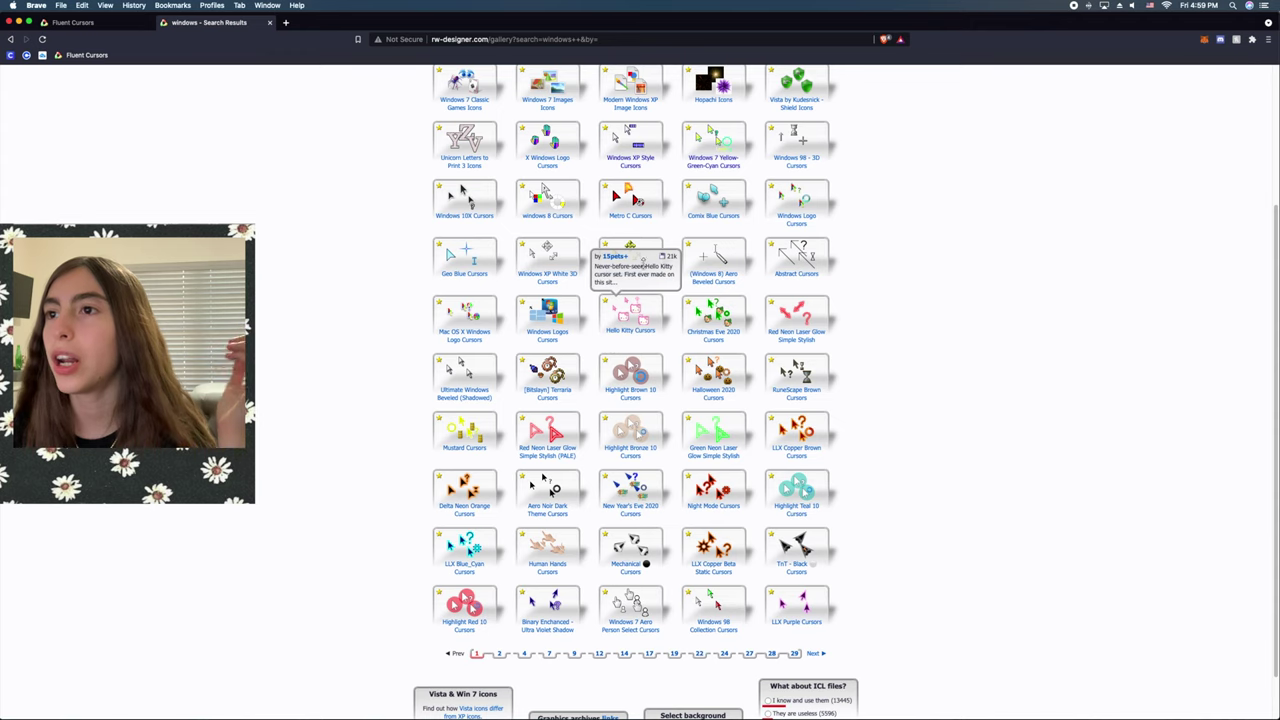
pyautogui.click(630, 375)
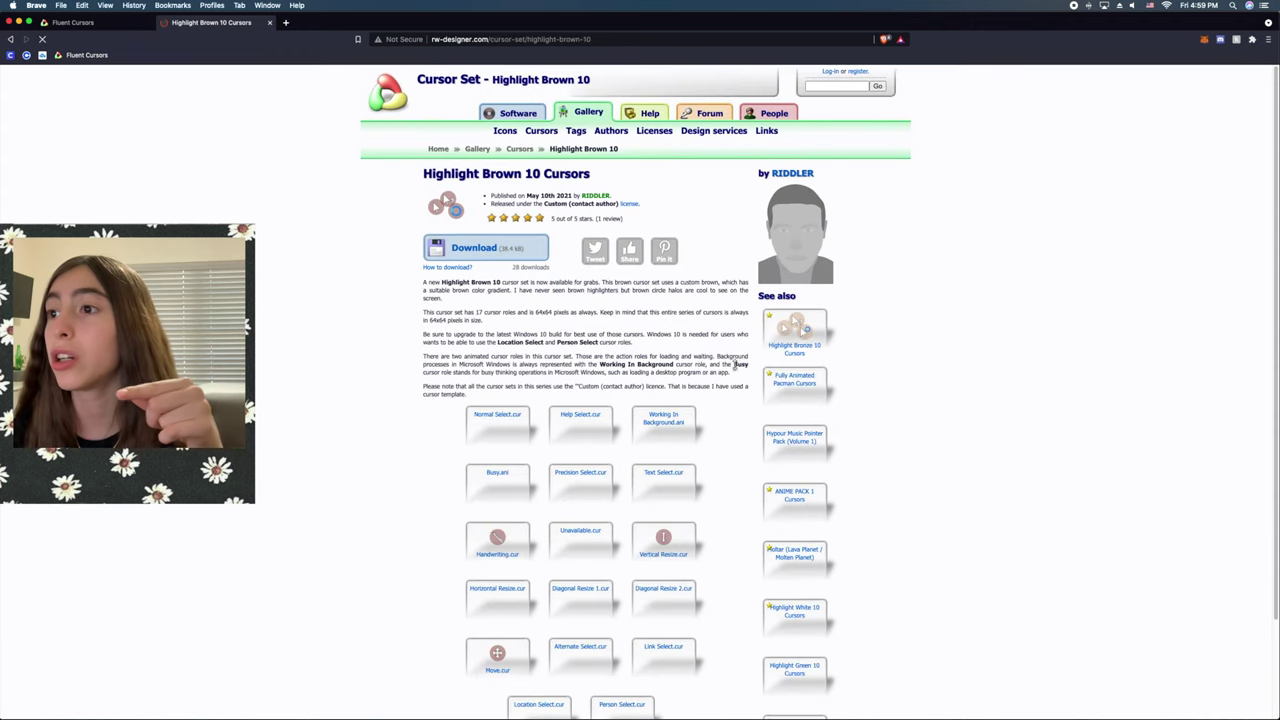
pyautogui.scroll(-5, 800, 380)
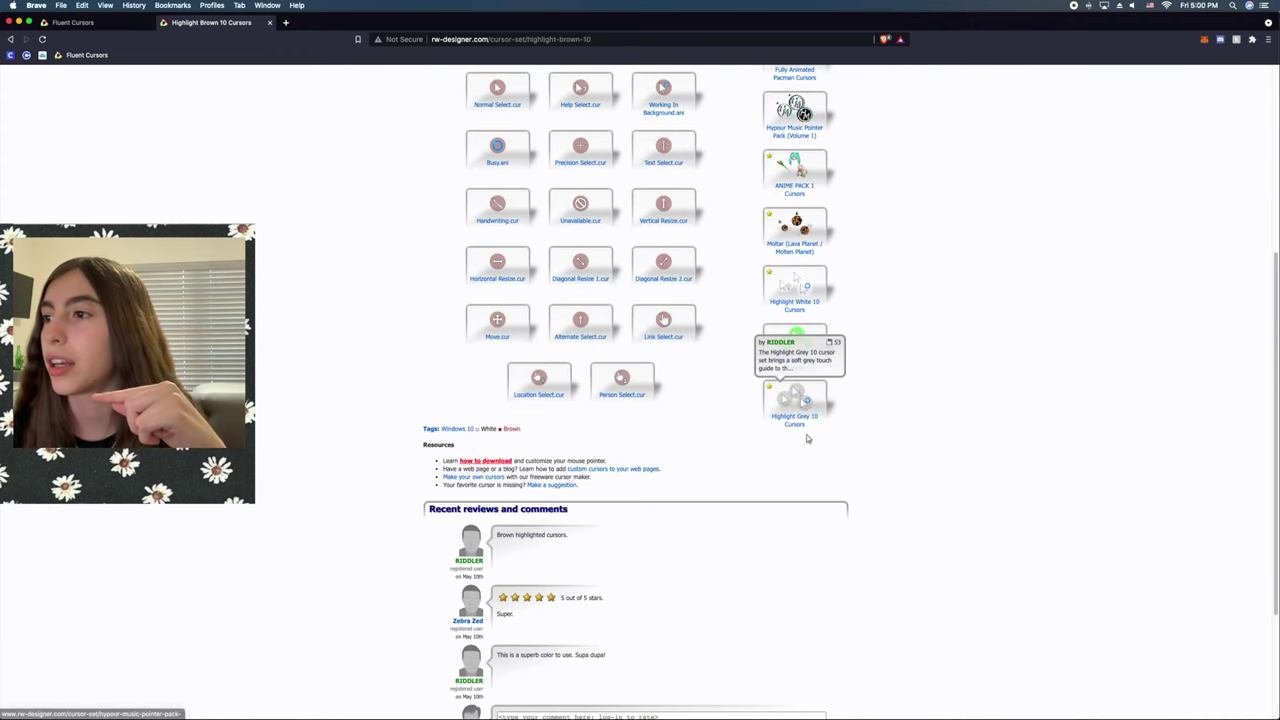
pyautogui.click(797, 402)
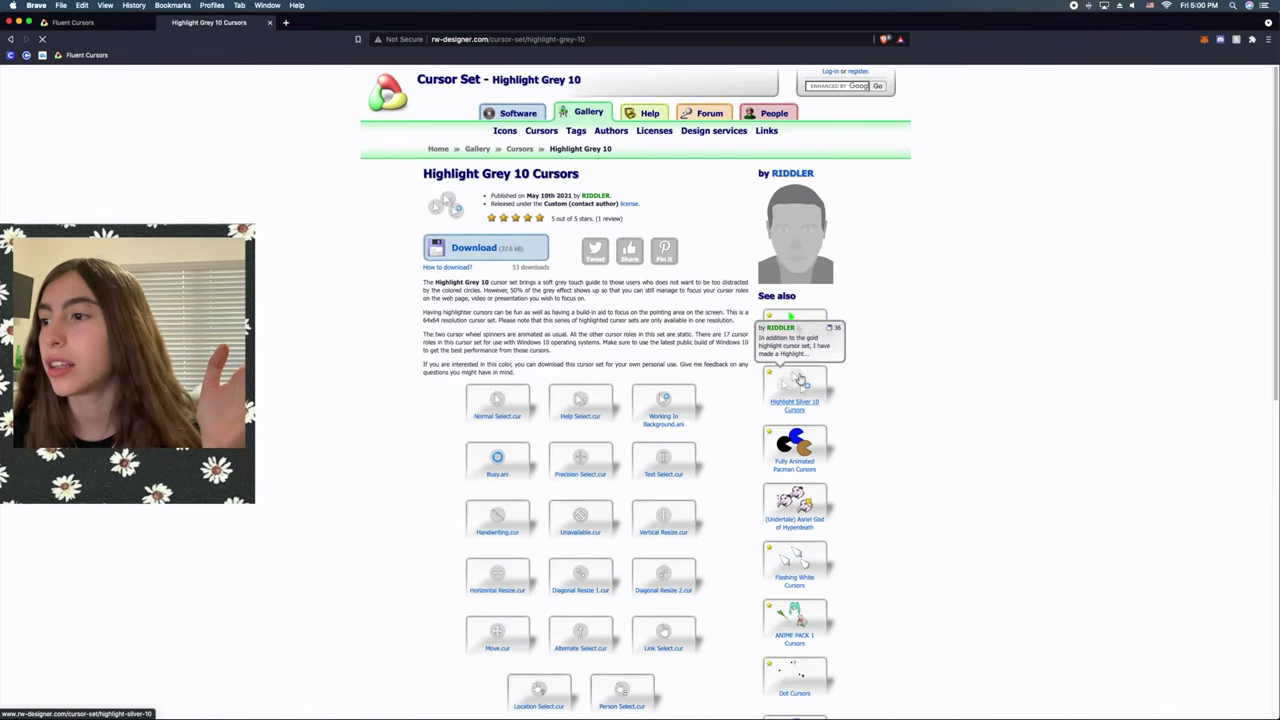
pyautogui.click(800, 383)
pyautogui.scroll(-1, 843, 557)
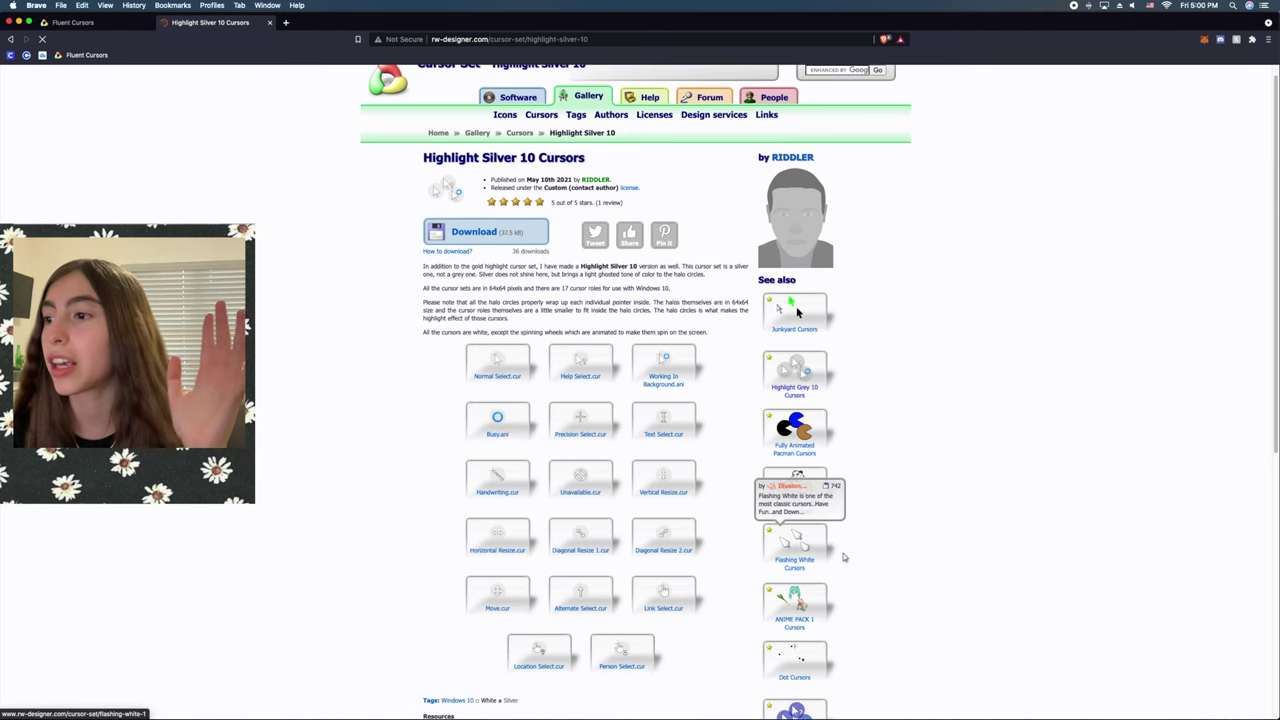
pyautogui.scroll(-5, 843, 557)
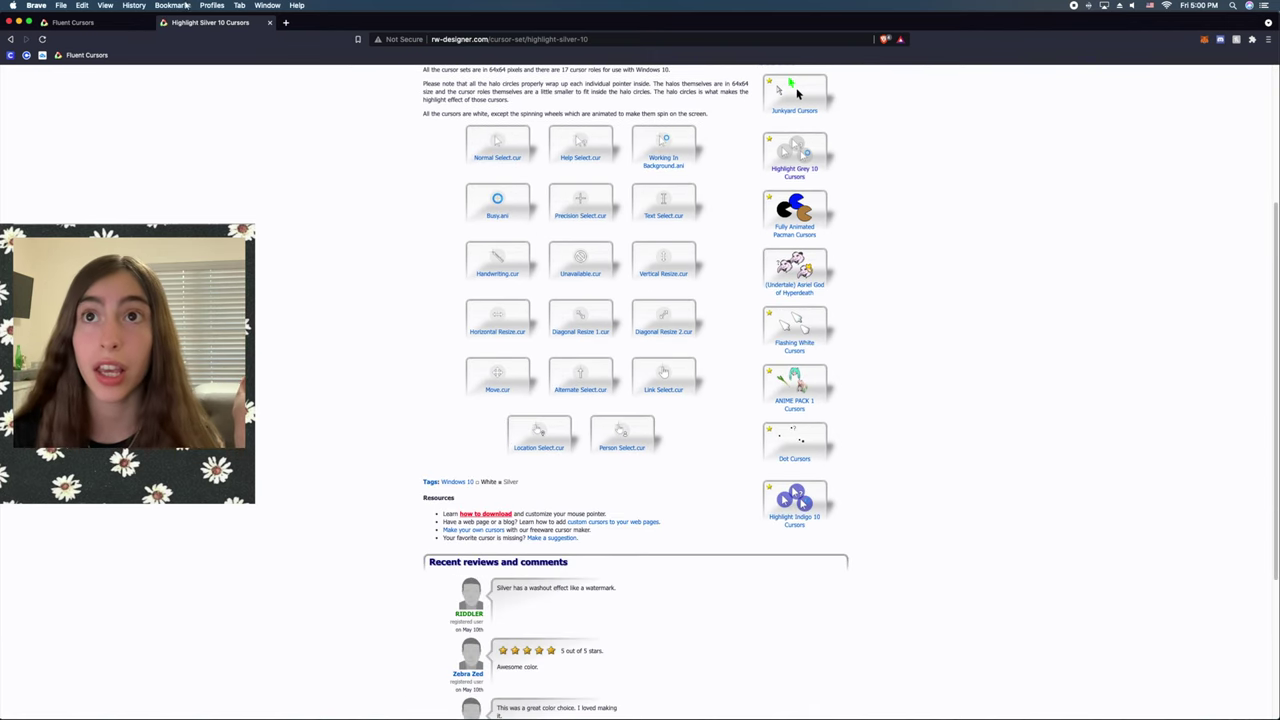
# Bring up the already opened Fluent Cursors set and review its arrow, vertical resize and link cursors.
pyautogui.click(88, 28)
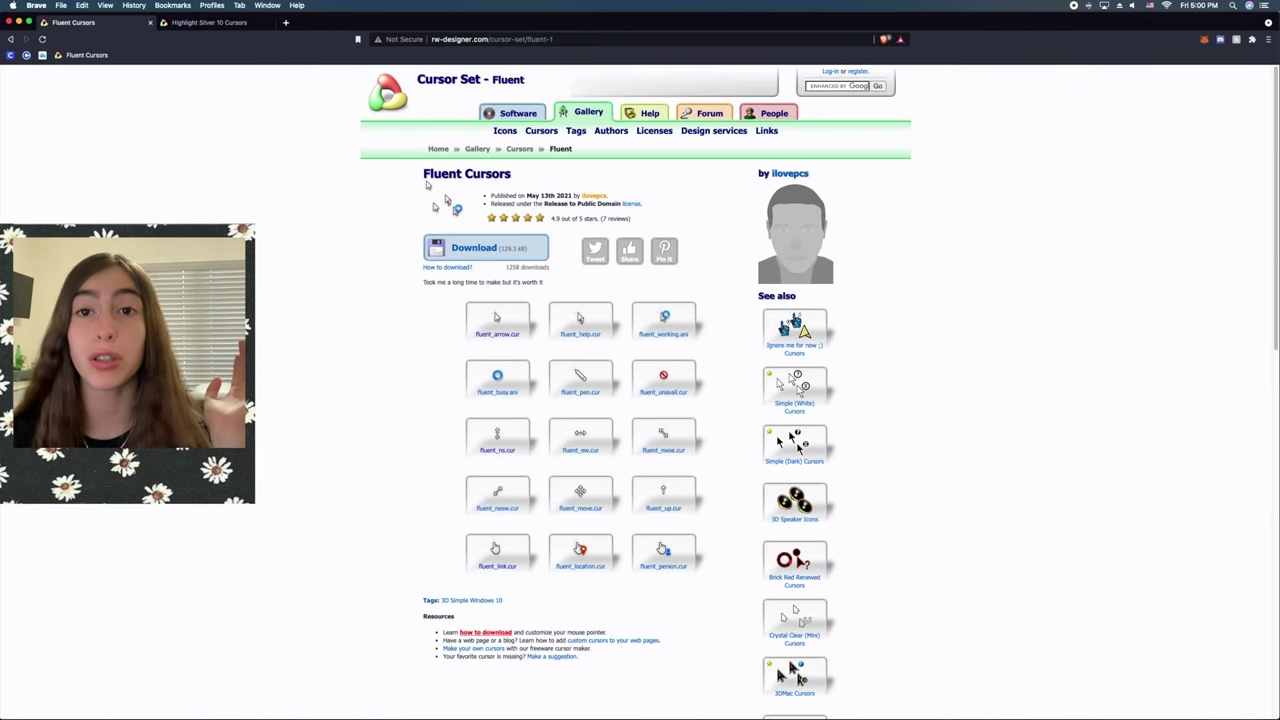
pyautogui.moveTo(421, 180); pyautogui.dragTo(521, 185)
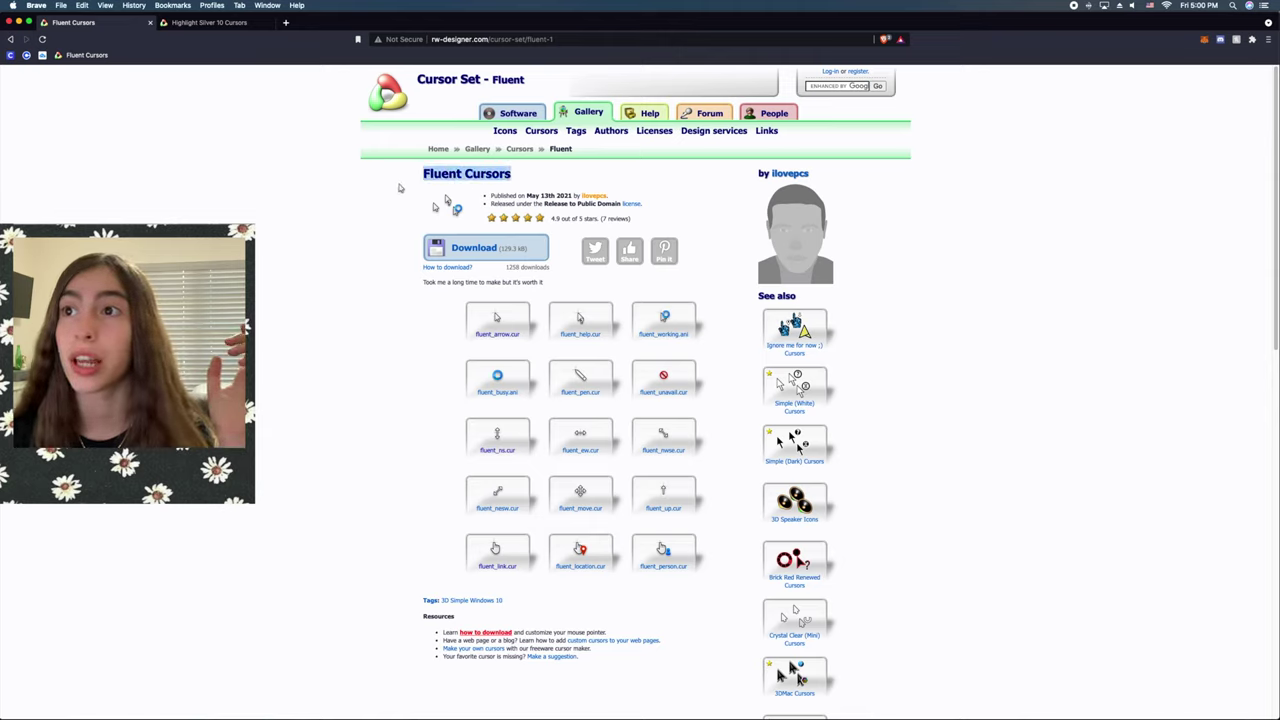
pyautogui.click(258, 243)
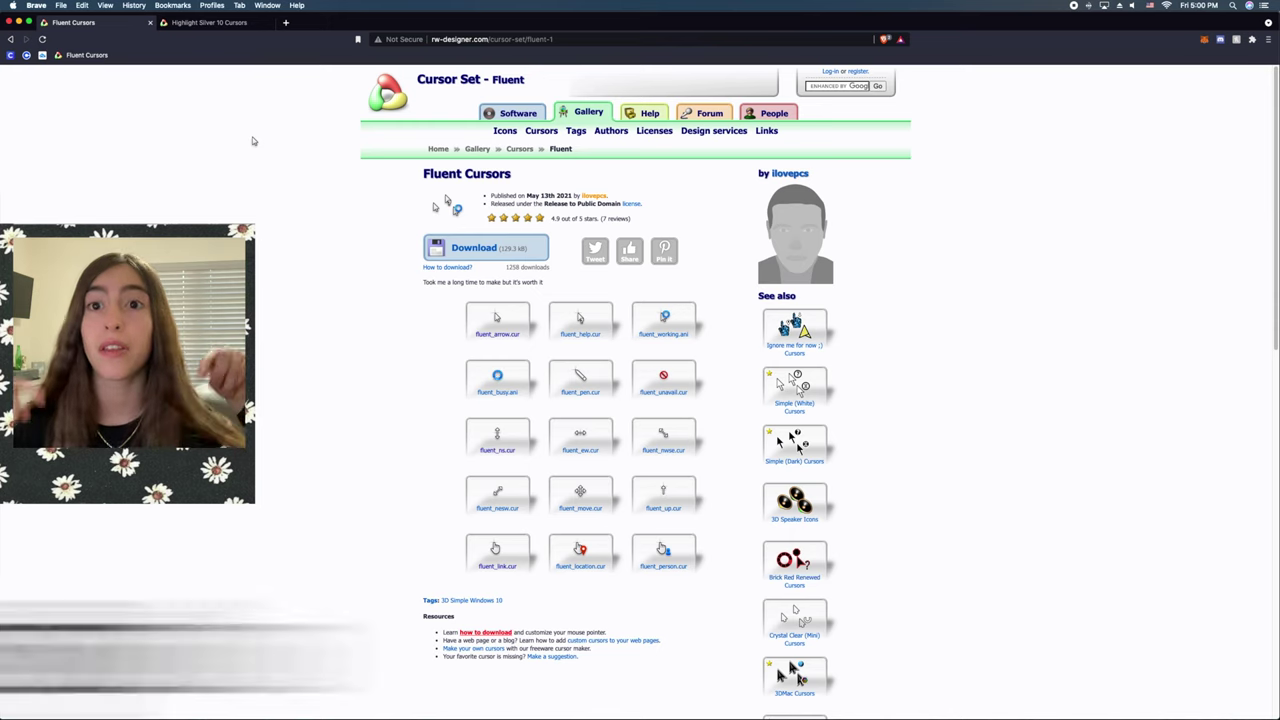
pyautogui.click(492, 322)
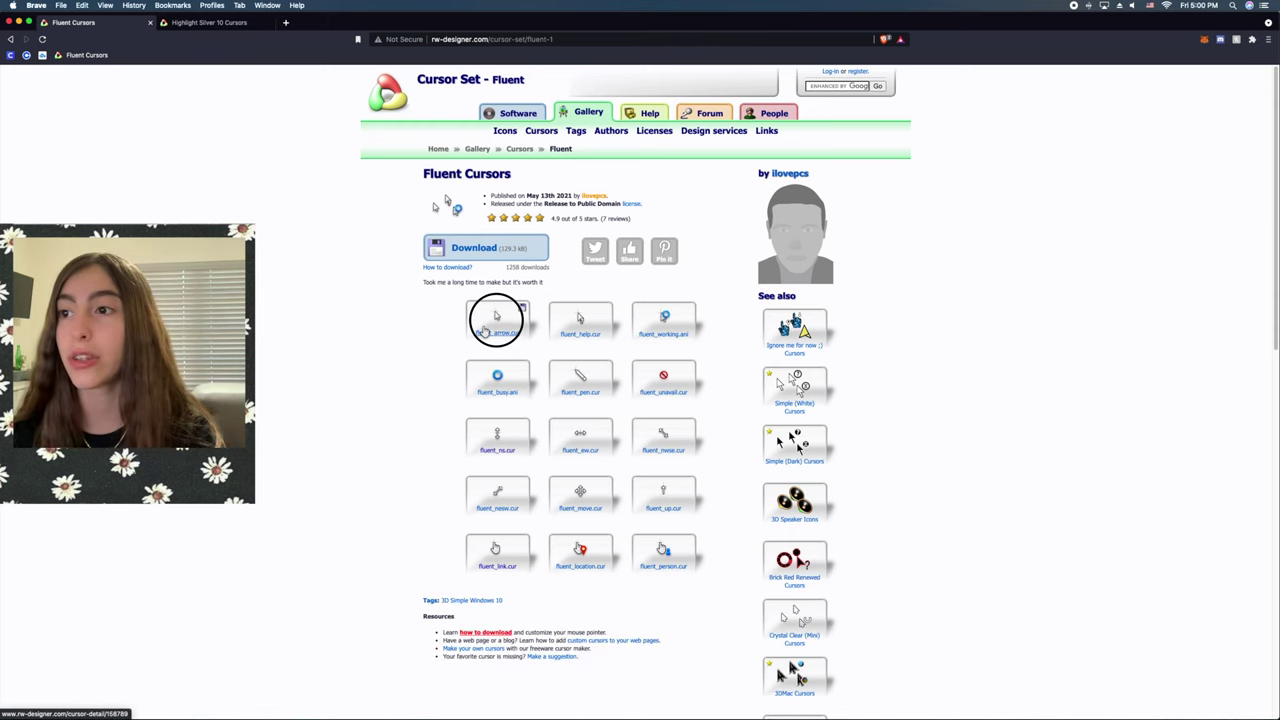
pyautogui.click(497, 441)
pyautogui.click(490, 555)
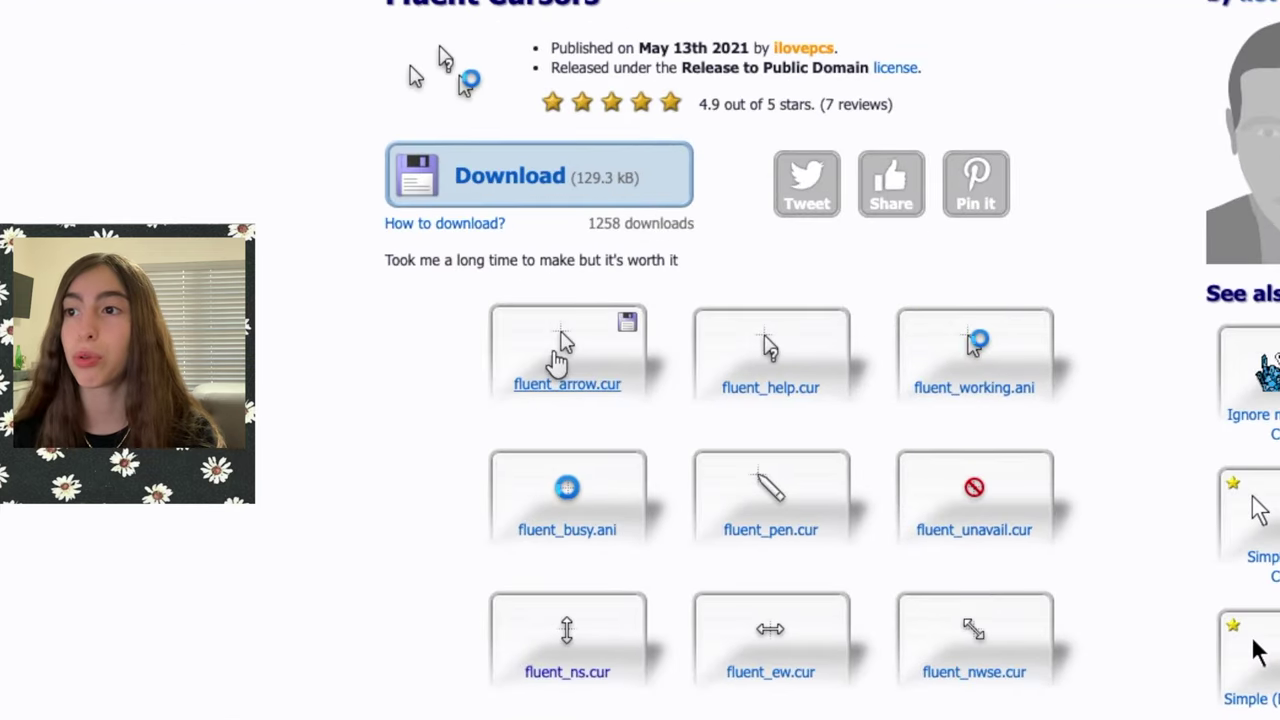
# Open the fluent_arrow.cur details and save its preview image as a PNG named "arrow" in Downloads.
pyautogui.click(498, 318)
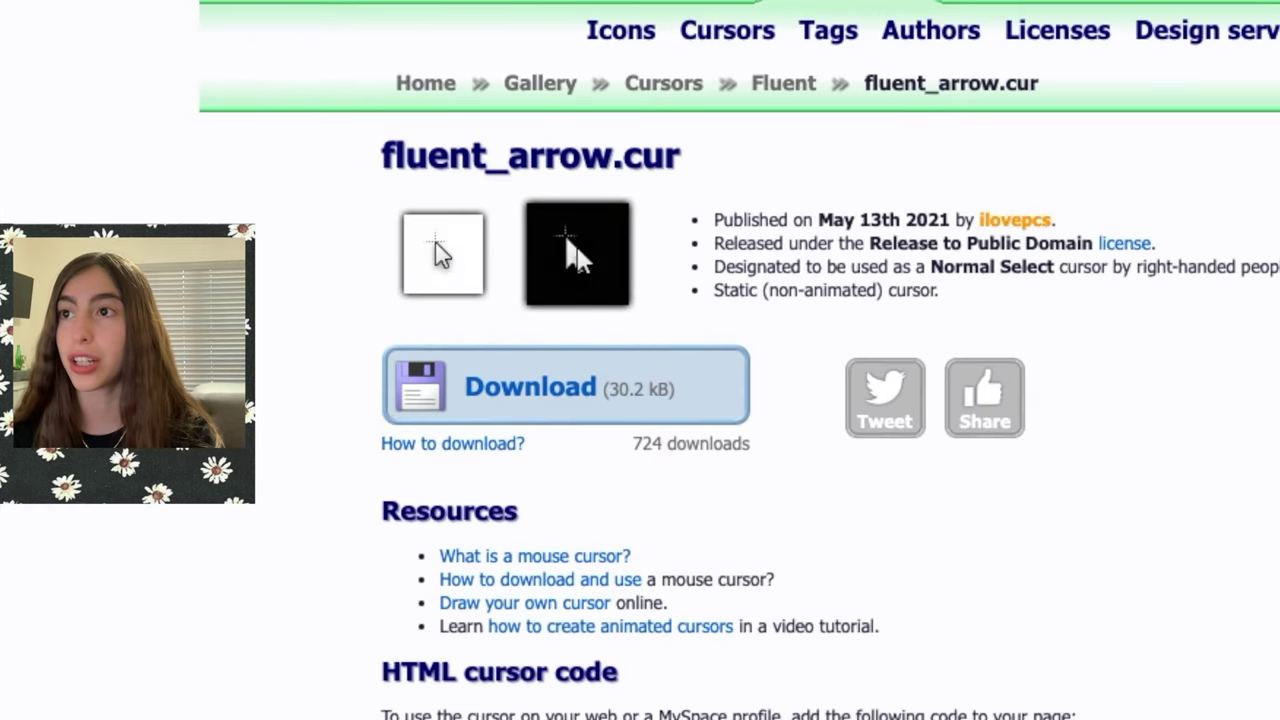
pyautogui.rightClick(416, 256)
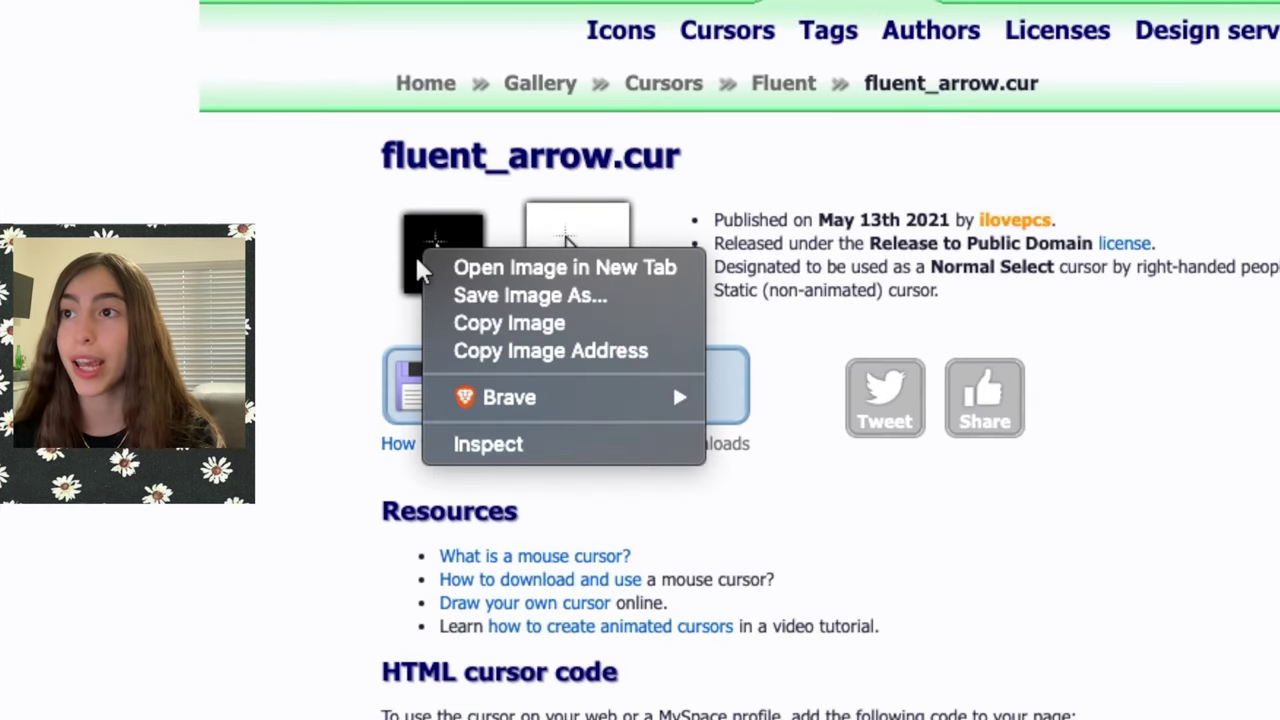
pyautogui.click(480, 297)
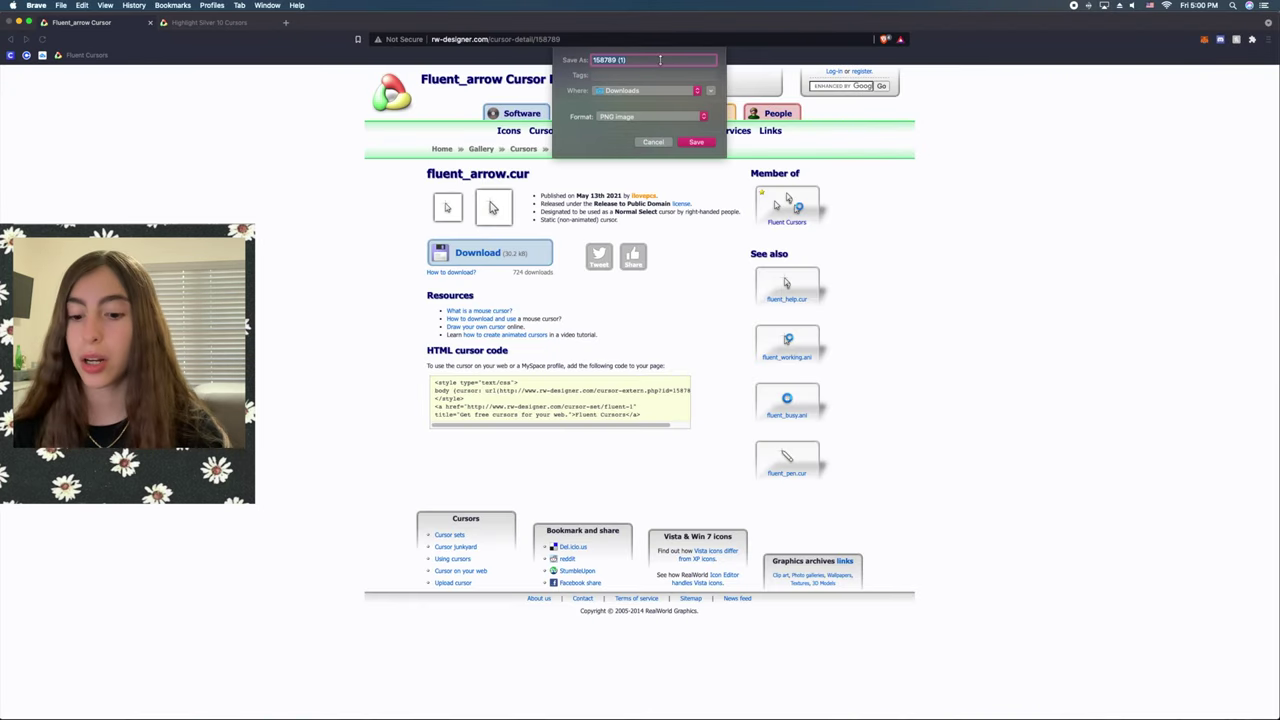
pyautogui.write('a')
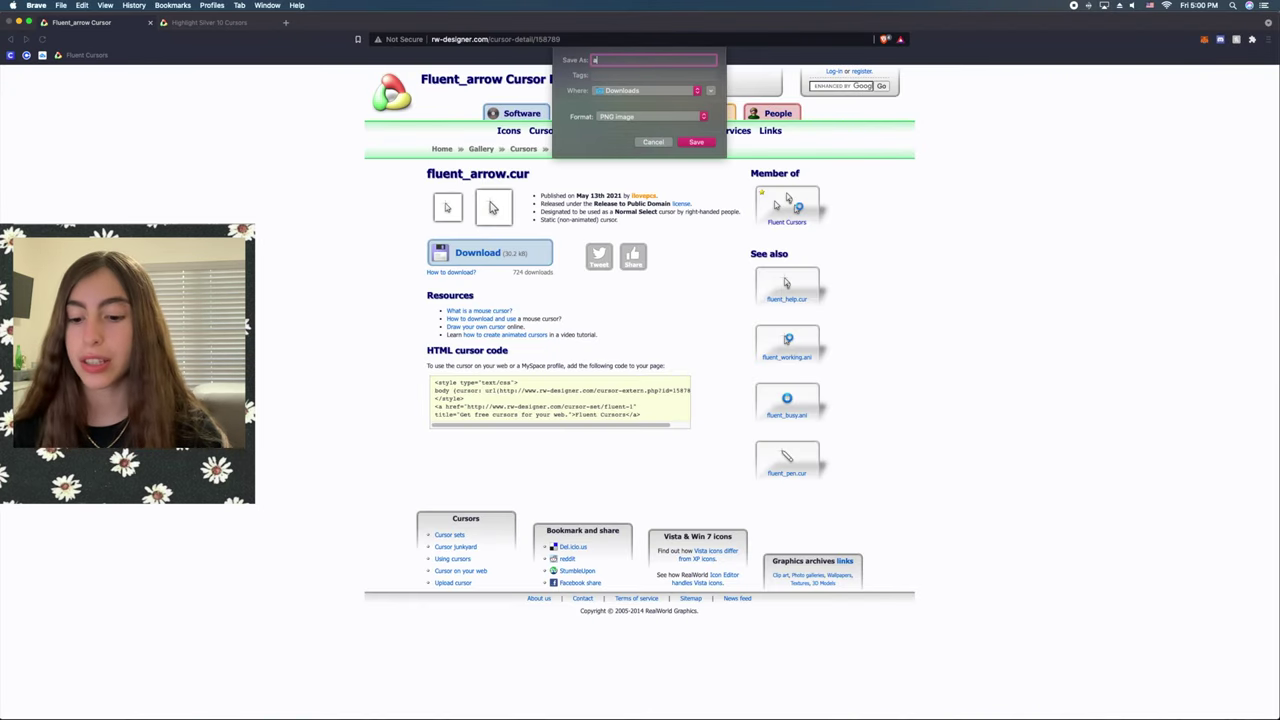
pyautogui.write('rrow')
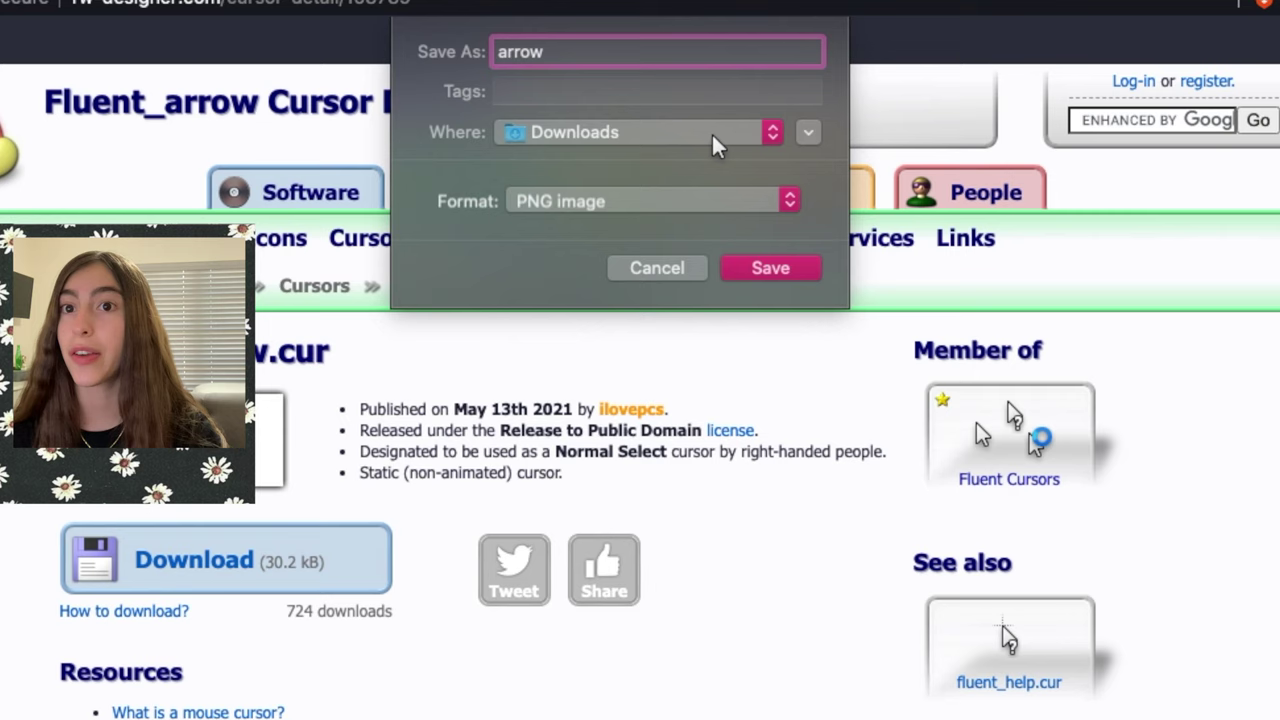
pyautogui.click(763, 268)
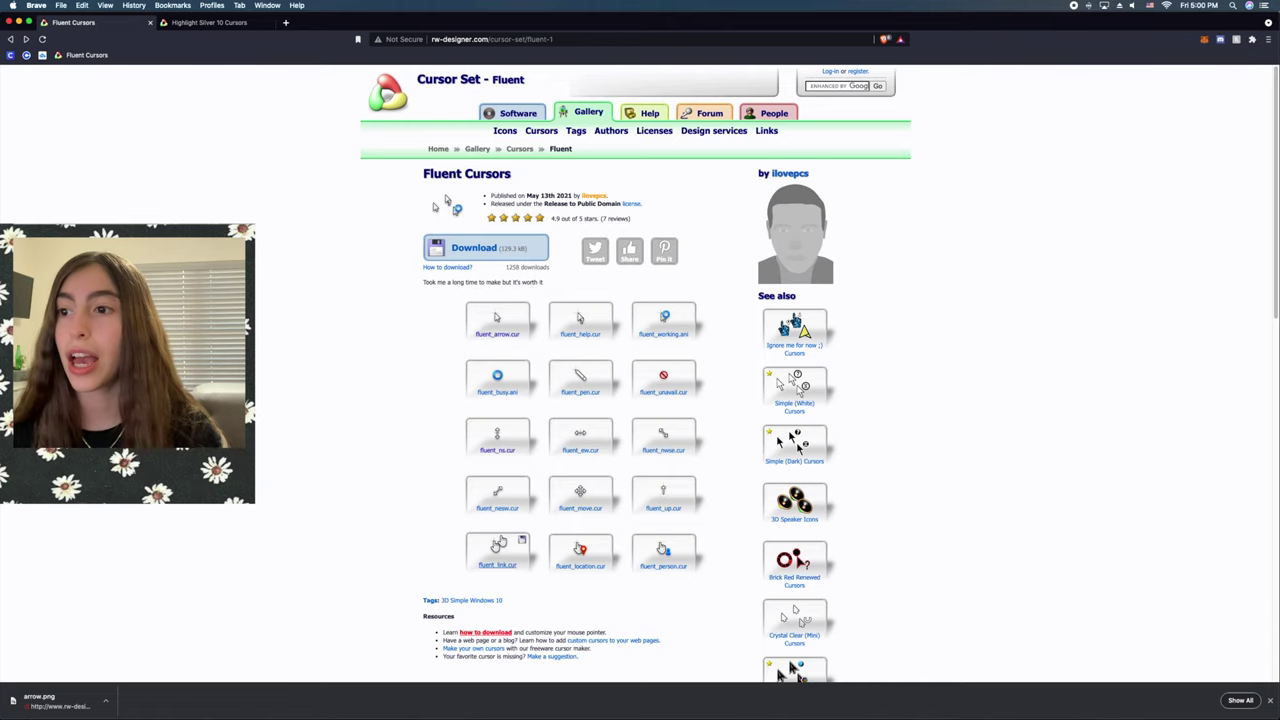
# Open the fluent_link.cur details from the Fluent set and save its preview image as "pointing" in Downloads.
pyautogui.click(580, 405)
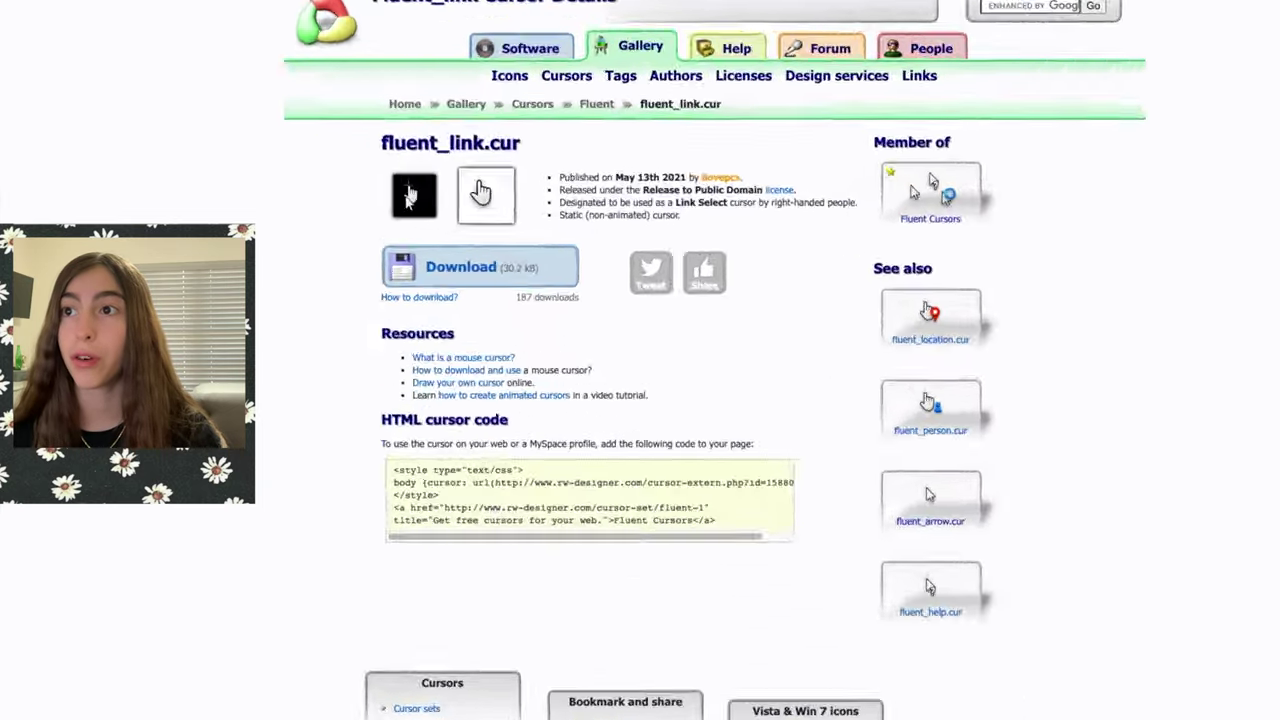
pyautogui.rightClick(362, 205)
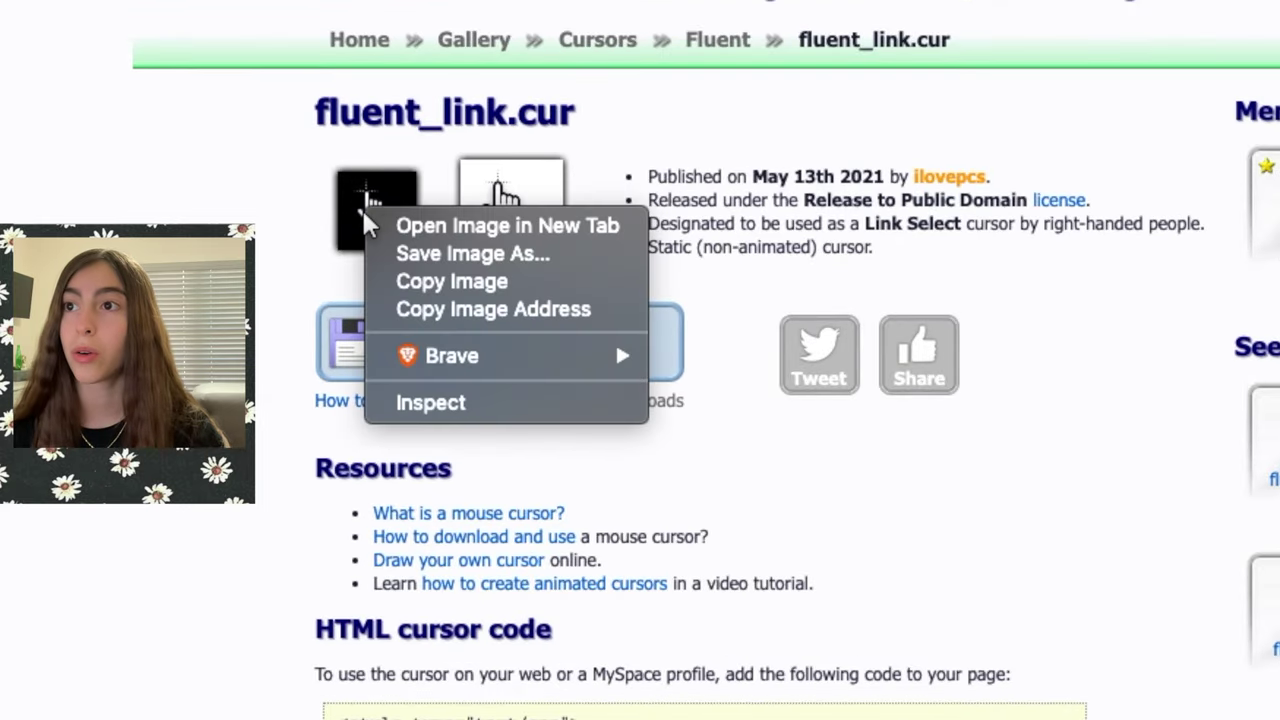
pyautogui.click(396, 250)
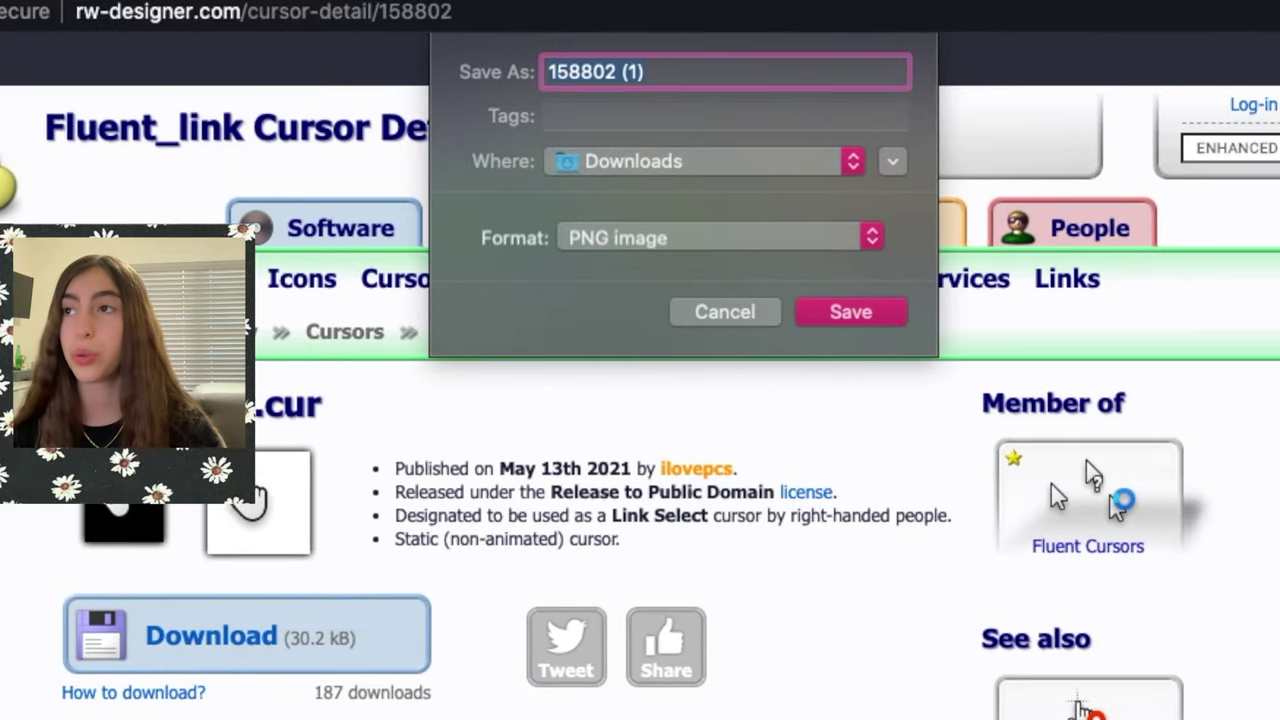
pyautogui.write('point')
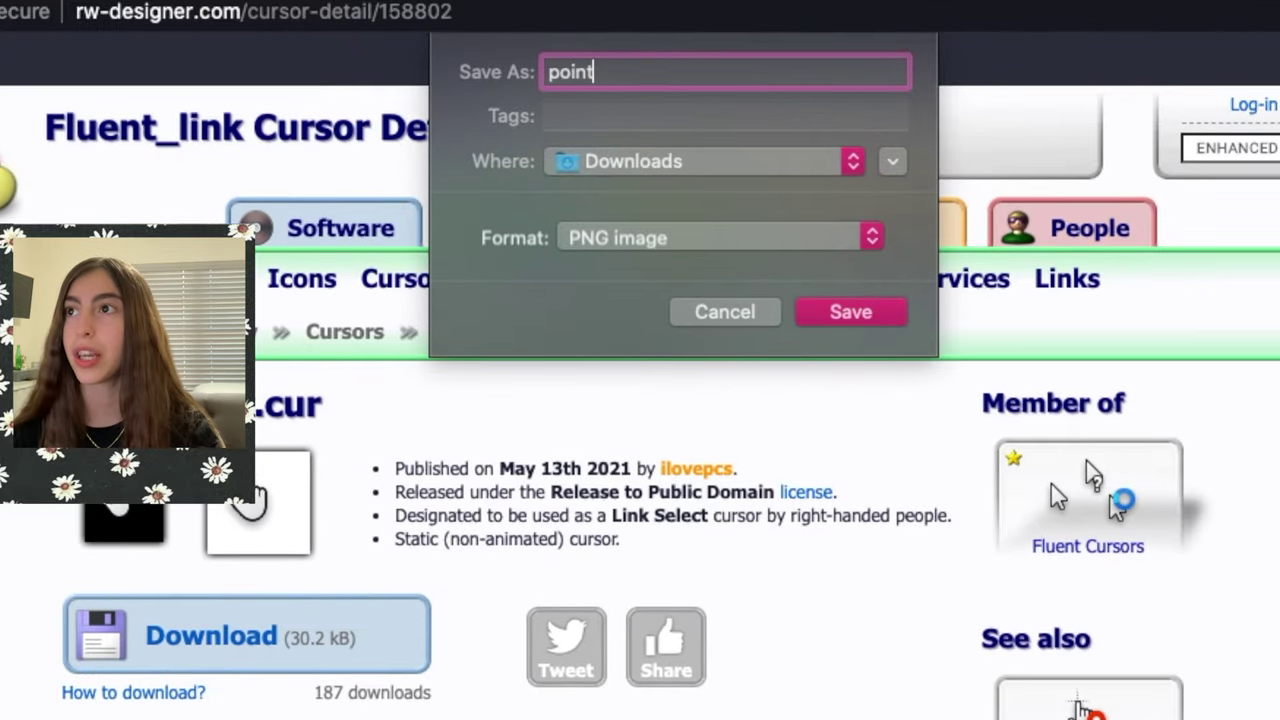
pyautogui.write('ing')
pyautogui.click(812, 316)
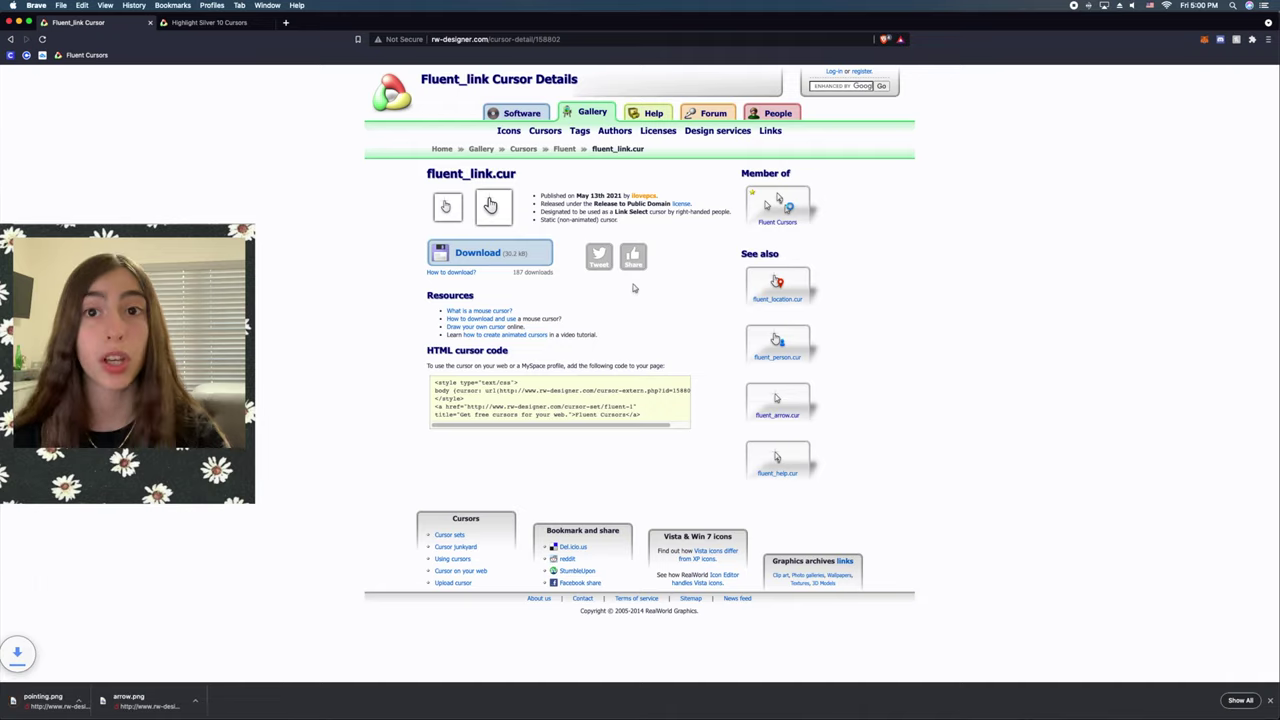
# Return to the Fluent set, open fluent_ns.cur and save its preview image as "IBEAM" in Downloads.
pyautogui.press('super+bracketleft')
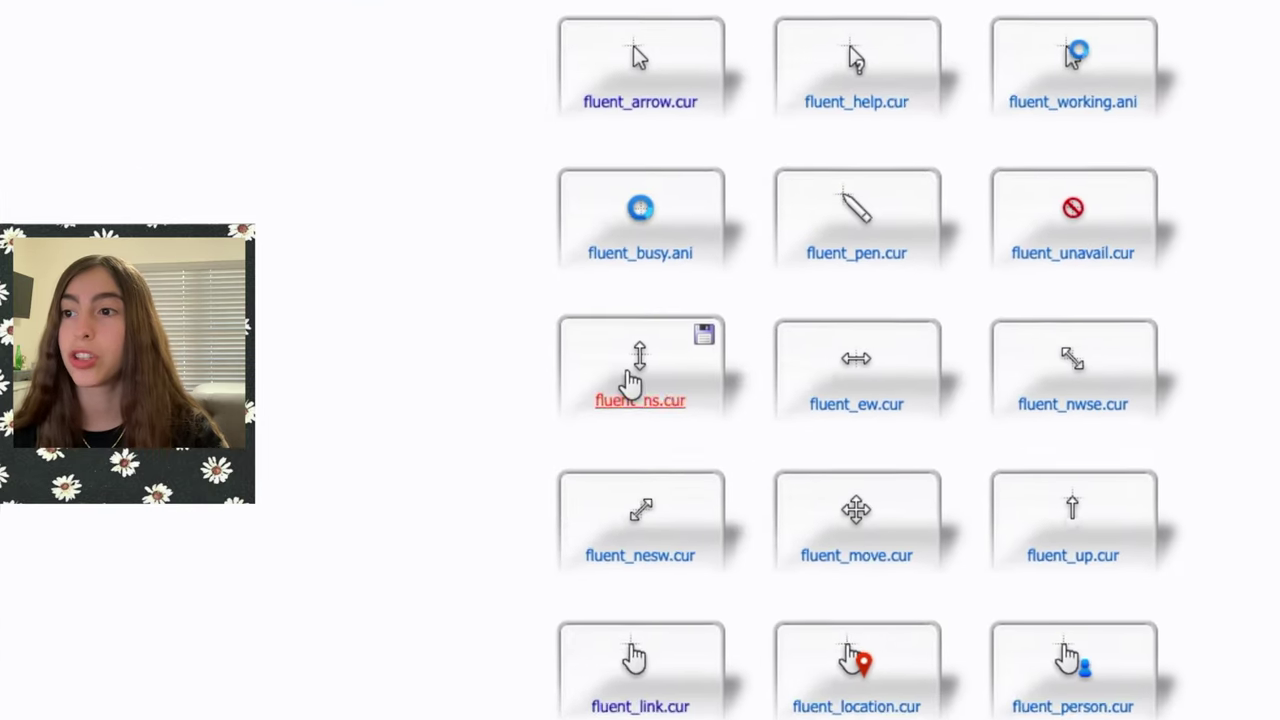
pyautogui.click(494, 440)
pyautogui.rightClick(452, 209)
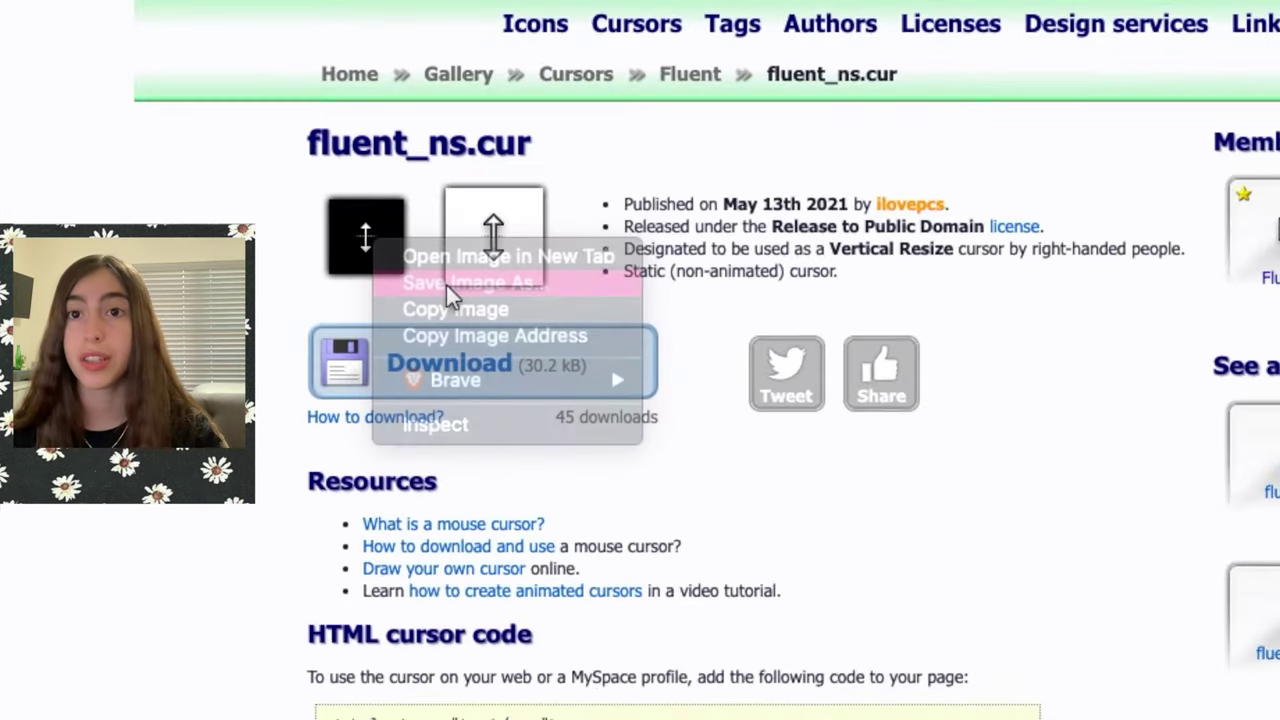
pyautogui.click(482, 224)
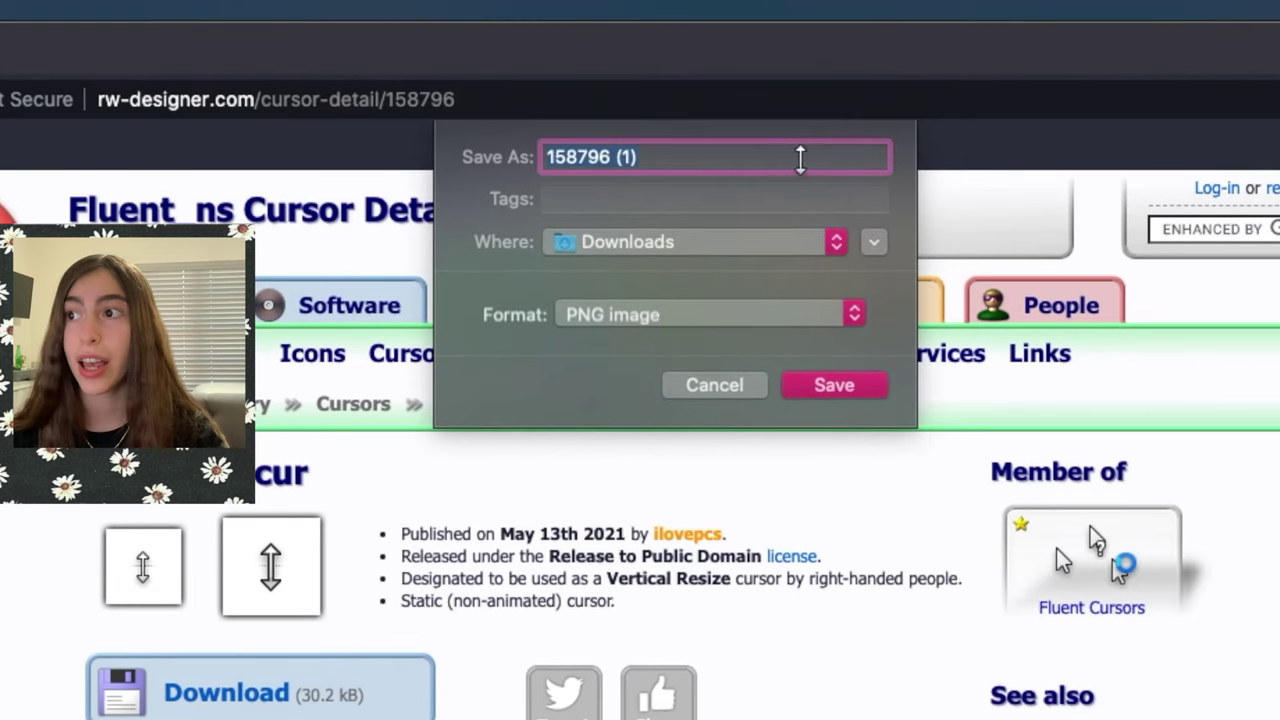
pyautogui.press('BackSpace')
pyautogui.write('l')
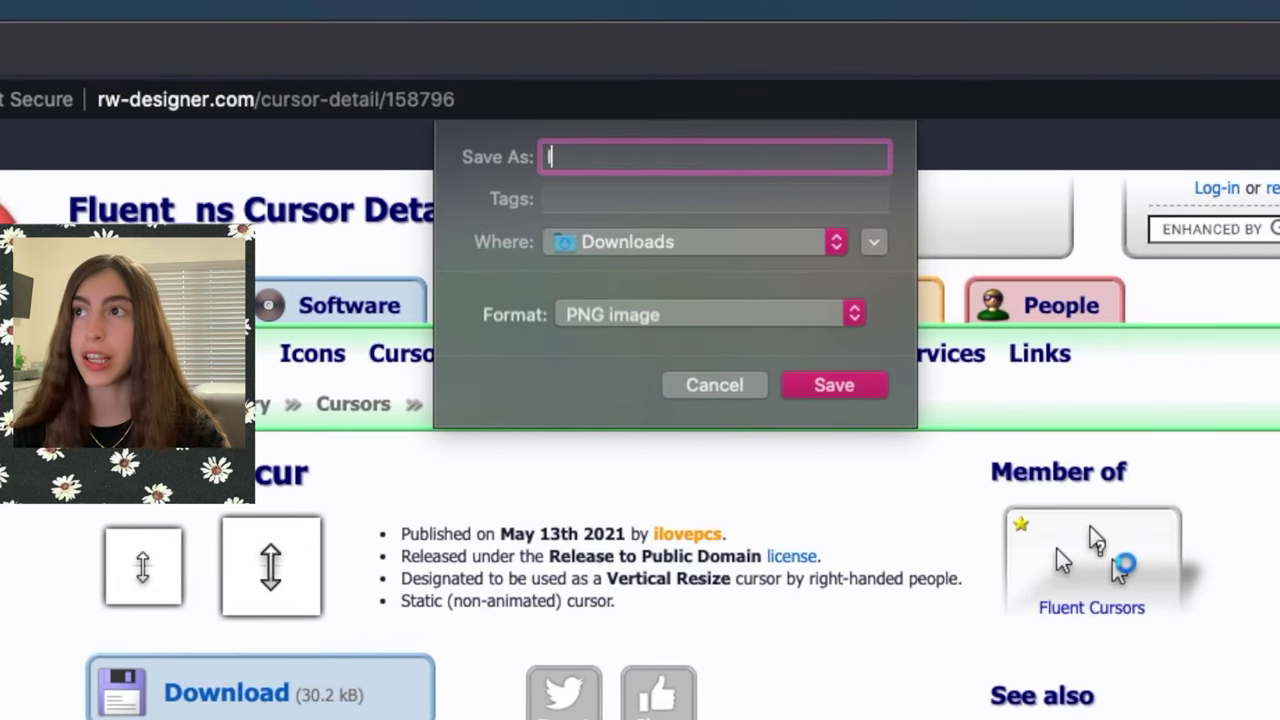
pyautogui.write('BEAM')
pyautogui.click(840, 388)
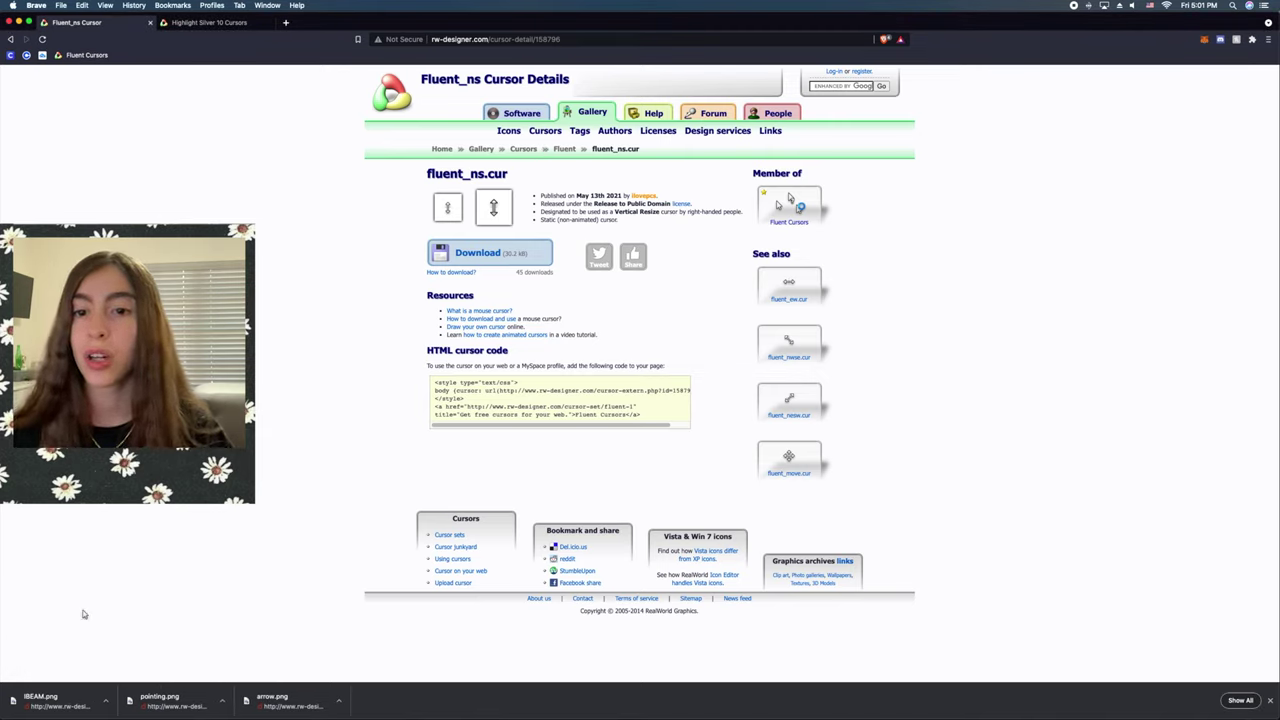
# Open the downloaded IBEAM.png, pointing.png and arrow.png images in Preview and hide the browser.
pyautogui.click(55, 700)
pyautogui.click(165, 700)
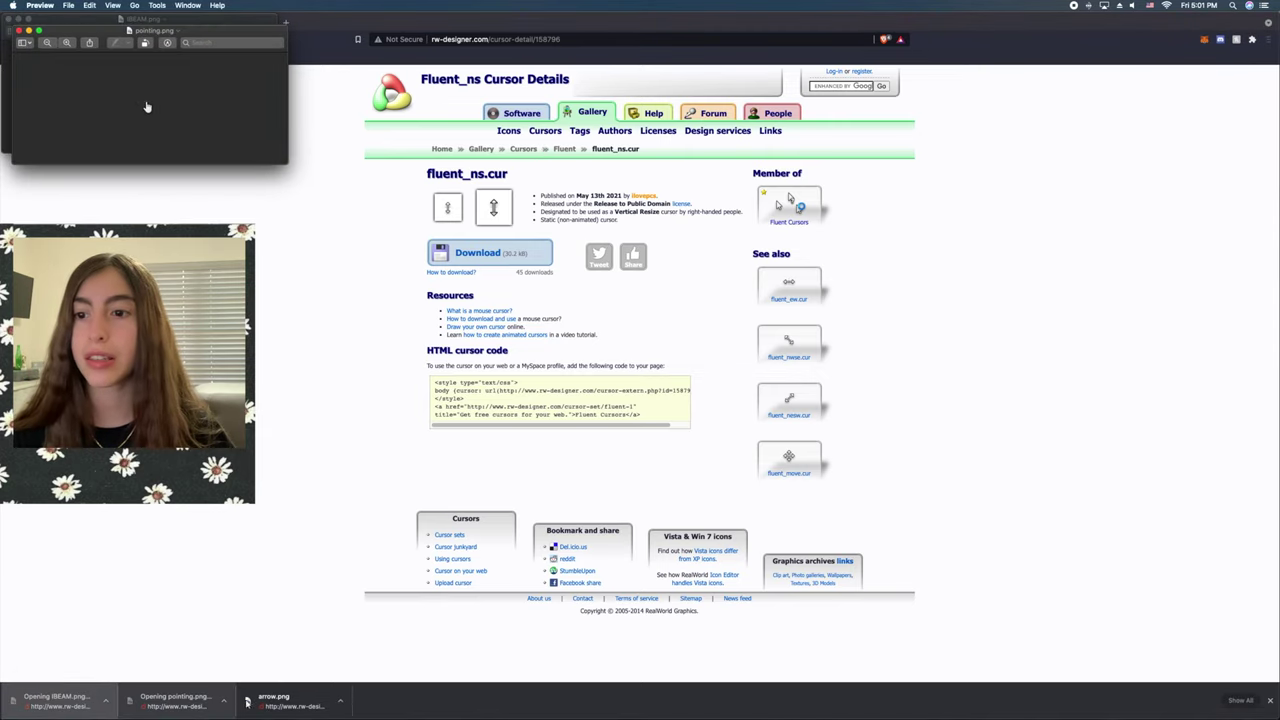
pyautogui.click(340, 486)
pyautogui.press('super+h')
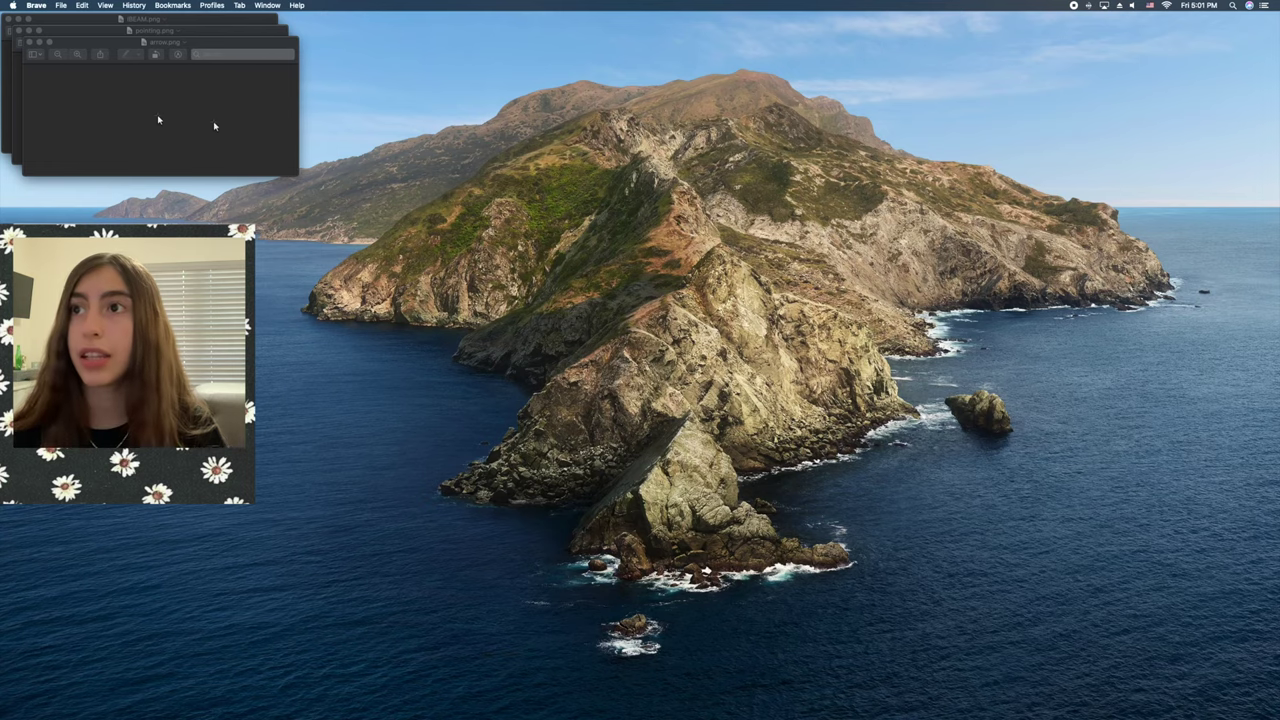
# Enlarge arrow.png beside the other images and erase the vertical dotted guide above the arrow's tip.
pyautogui.moveTo(140, 33); pyautogui.dragTo(457, 35)
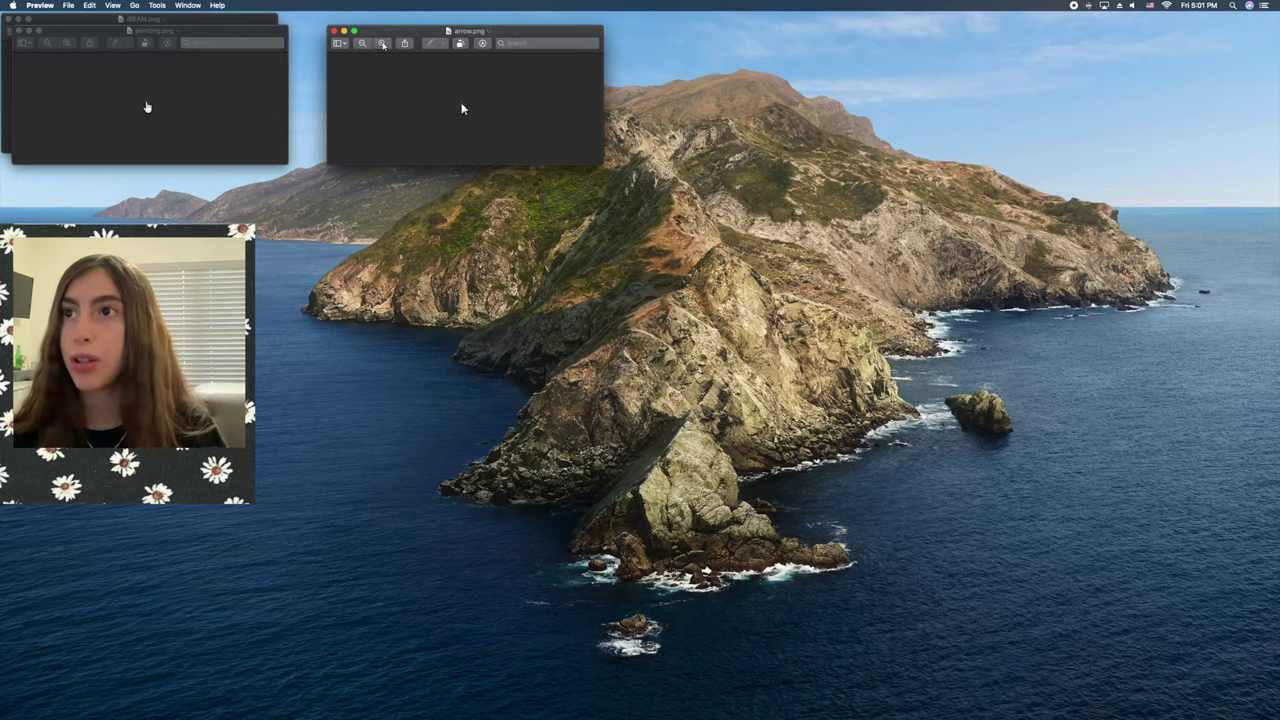
pyautogui.click(382, 44)
pyautogui.click(382, 44)
pyautogui.click(382, 44)
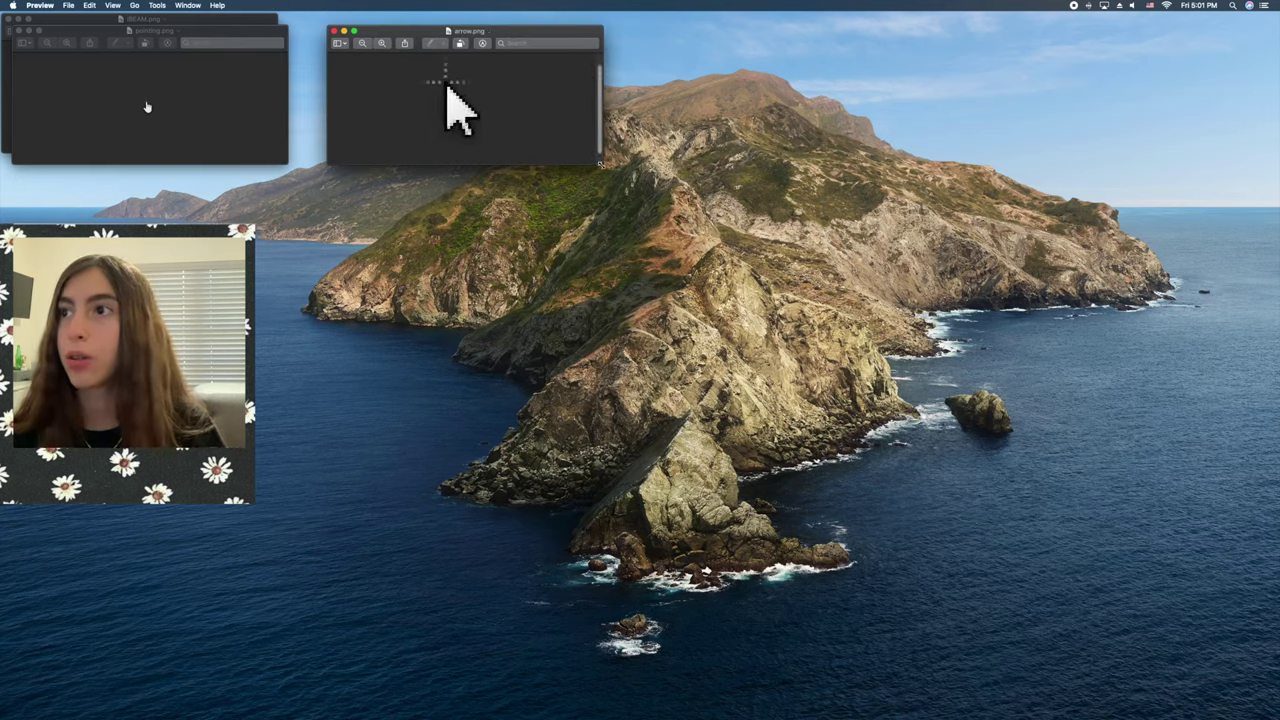
pyautogui.moveTo(600, 163); pyautogui.dragTo(795, 370)
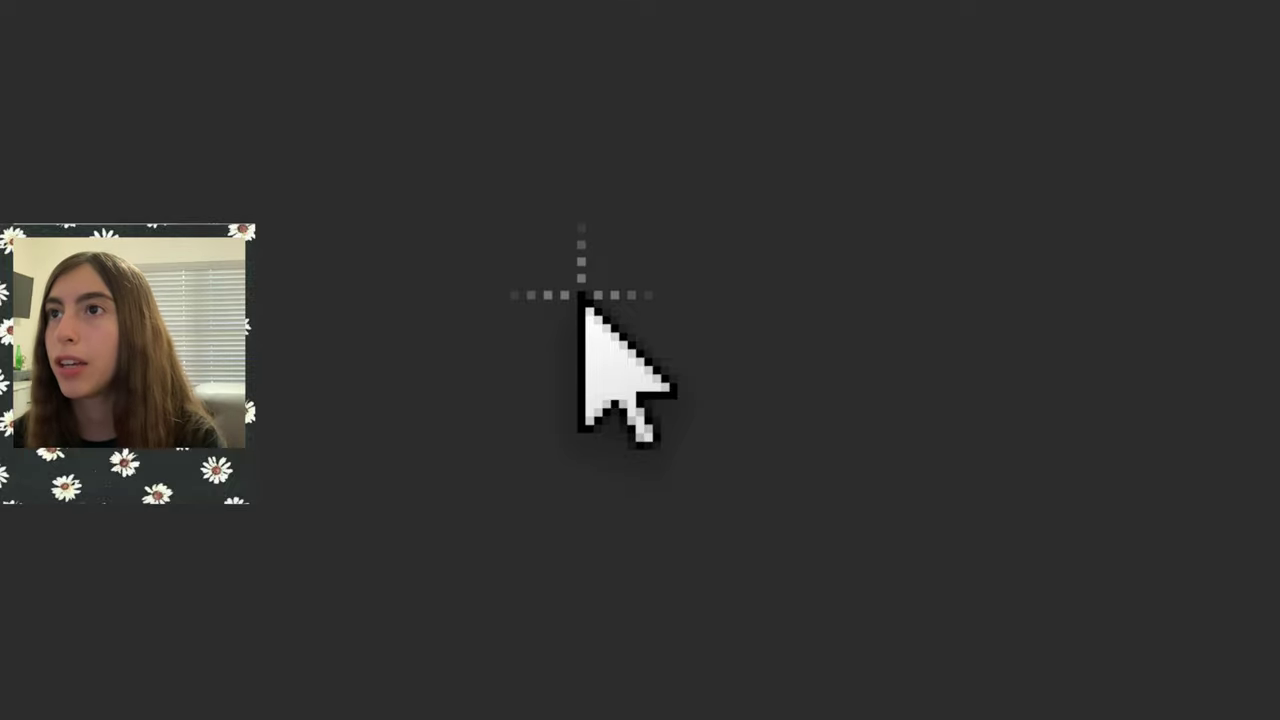
pyautogui.press('super+equal')
pyautogui.press('super+equal')
pyautogui.press('super+equal')
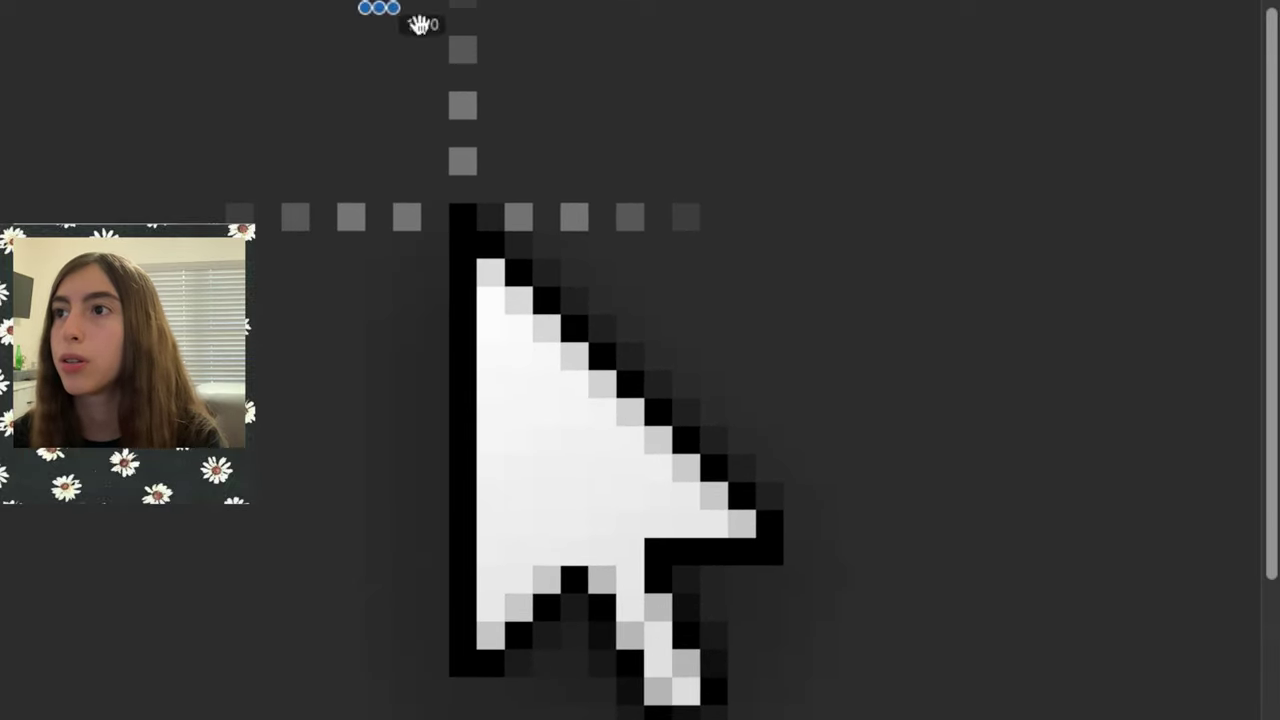
pyautogui.moveTo(419, 24); pyautogui.dragTo(537, 180)
pyautogui.click(821, 163)
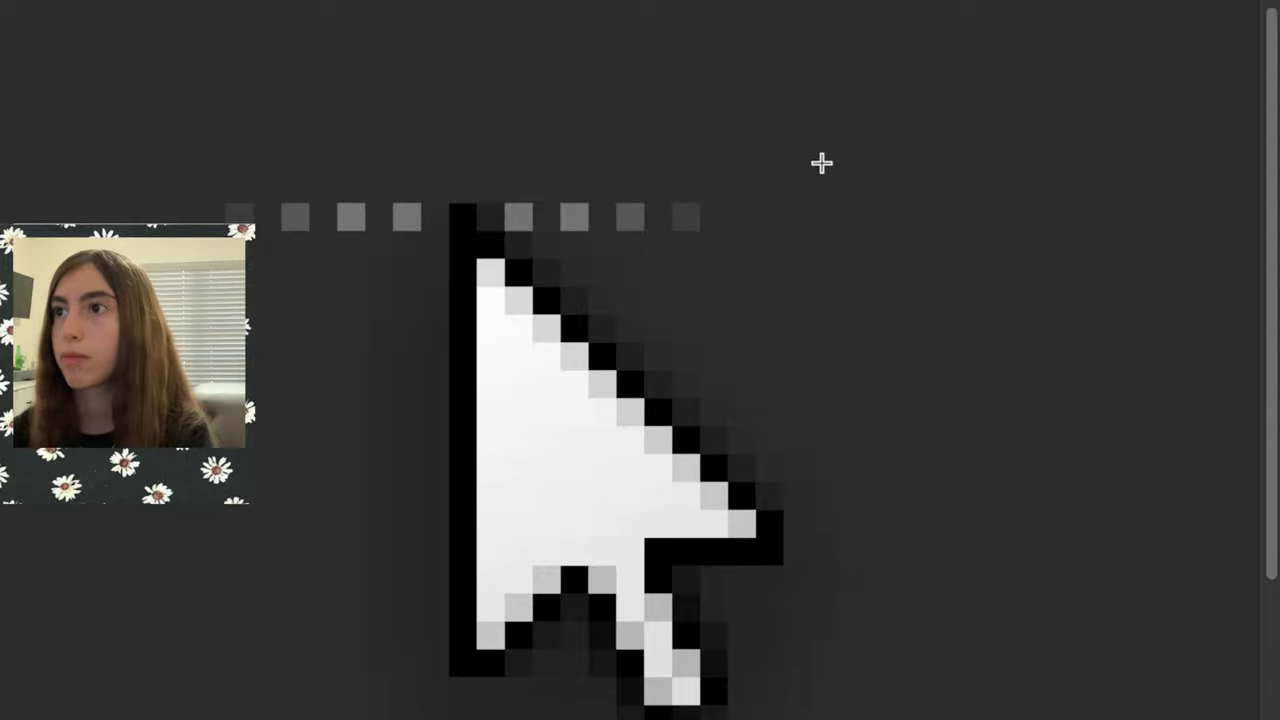
# Erase the horizontal guide dots on both sides of the arrow's tip and close arrow.png.
pyautogui.moveTo(786, 157); pyautogui.dragTo(509, 223)
pyautogui.click(484, 210)
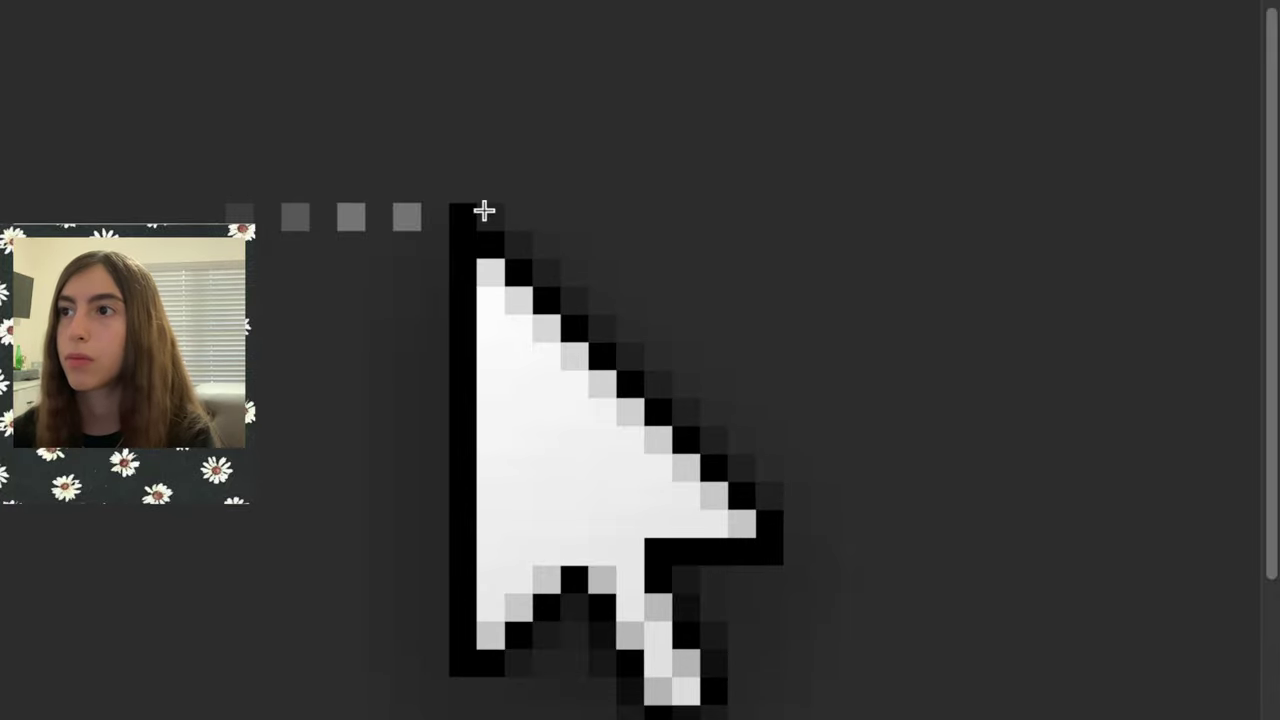
pyautogui.moveTo(114, 146); pyautogui.dragTo(420, 289)
pyautogui.press('Delete')
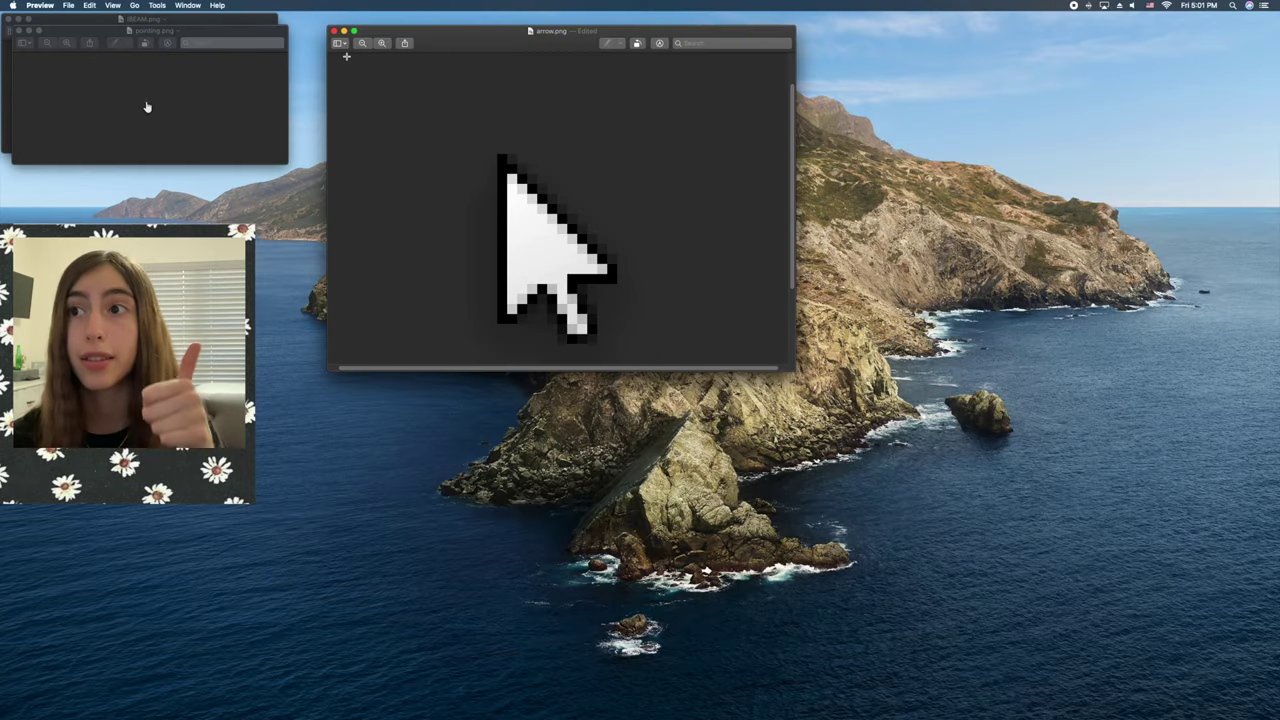
pyautogui.click(334, 32)
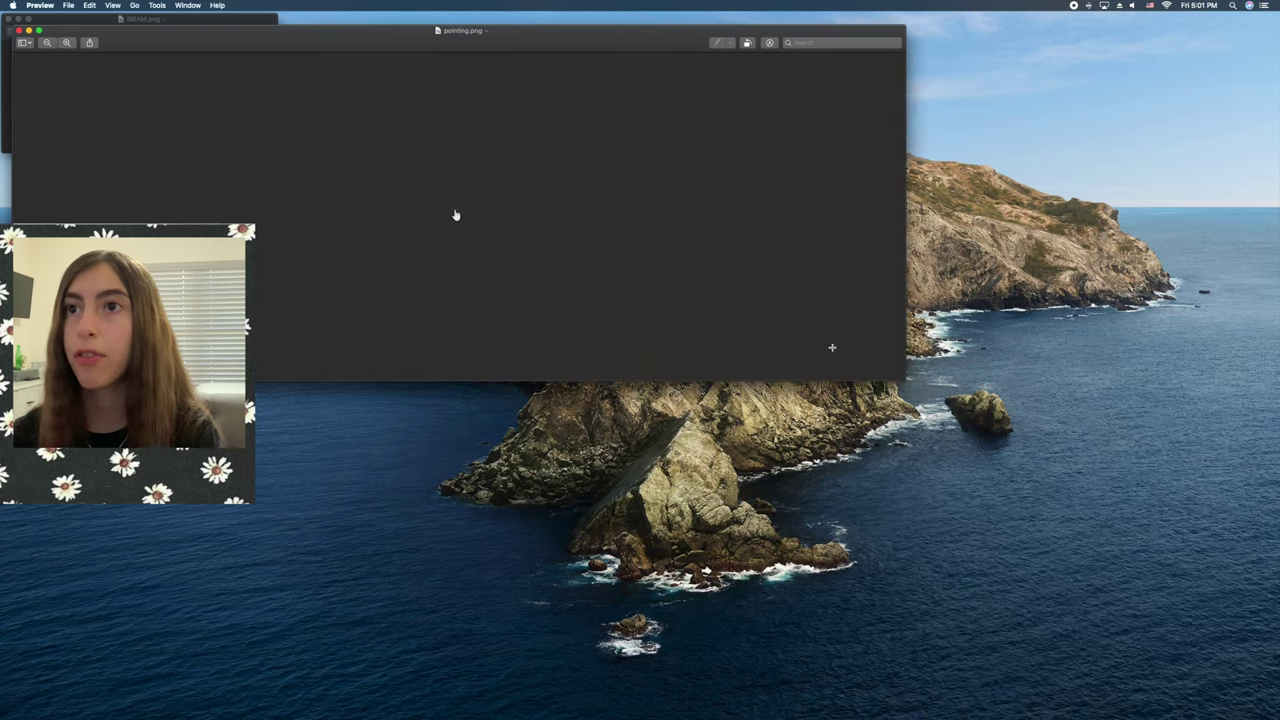
# Erase the vertical dotted guide above the fingertip in pointing.png.
pyautogui.click(67, 42)
pyautogui.scroll(5, 232, 140)
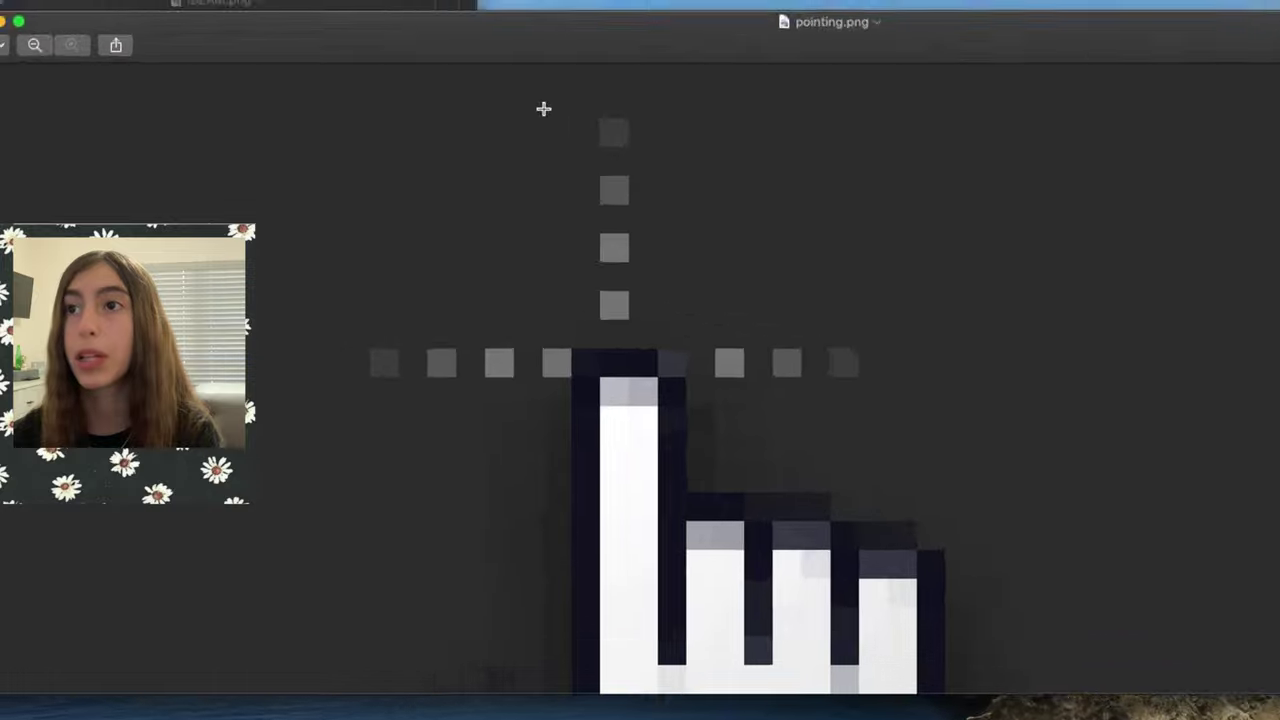
pyautogui.moveTo(311, 63); pyautogui.dragTo(372, 137)
pyautogui.moveTo(760, 252); pyautogui.dragTo(762, 362)
# Erase the horizontal guide dots on both sides of the fingertip in pointing.png and close the image.
pyautogui.moveTo(1078, 363); pyautogui.dragTo(760, 423)
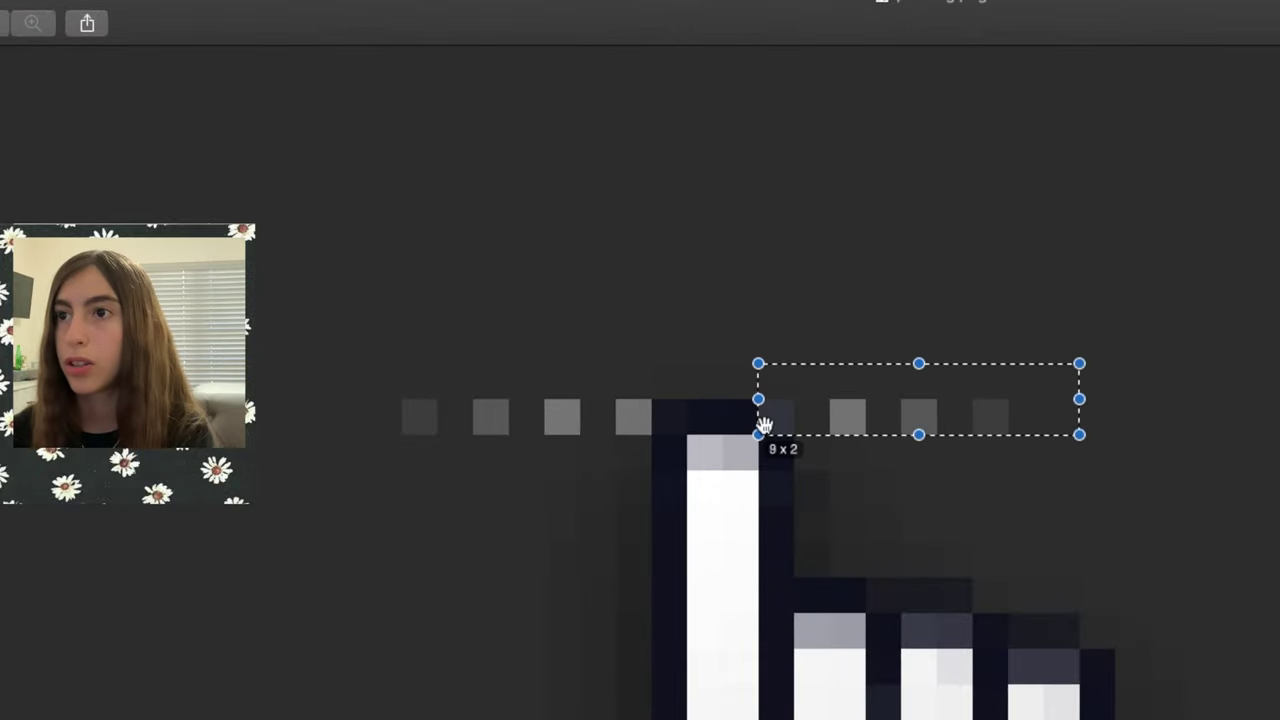
pyautogui.press('Delete')
pyautogui.moveTo(285, 370); pyautogui.dragTo(663, 517)
pyautogui.press('Delete')
pyautogui.scroll(-3, 711, 430)
pyautogui.scroll(3, 711, 430)
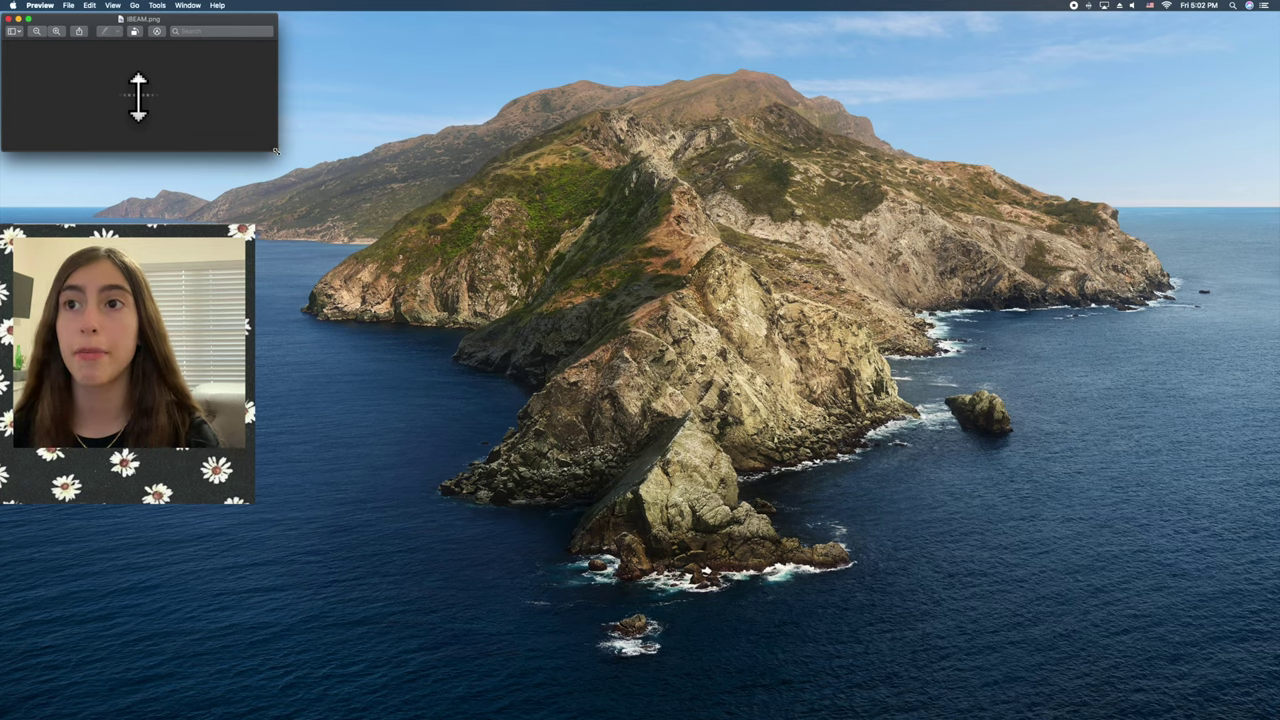
# Enlarge IBEAM.png and erase the guide dots to the left of the double arrow's shaft.
pyautogui.moveTo(275, 151); pyautogui.dragTo(662, 367)
pyautogui.click(61, 31)
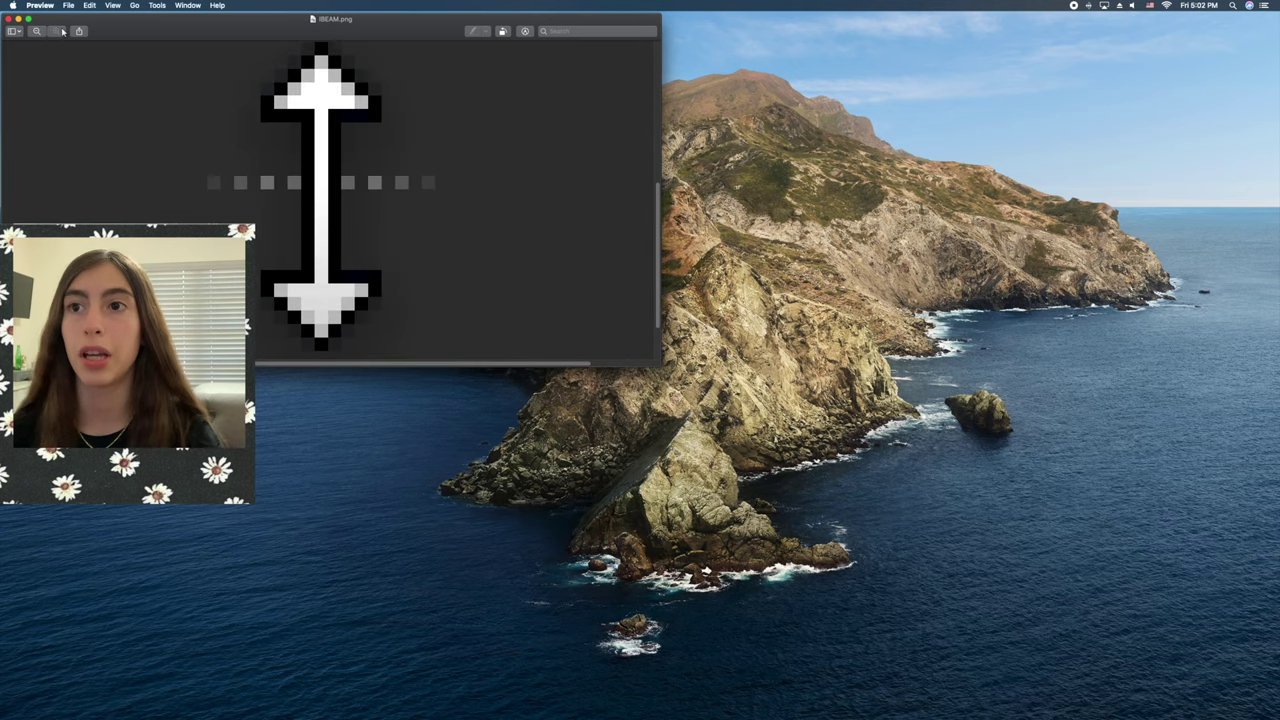
pyautogui.moveTo(166, 149); pyautogui.dragTo(301, 194)
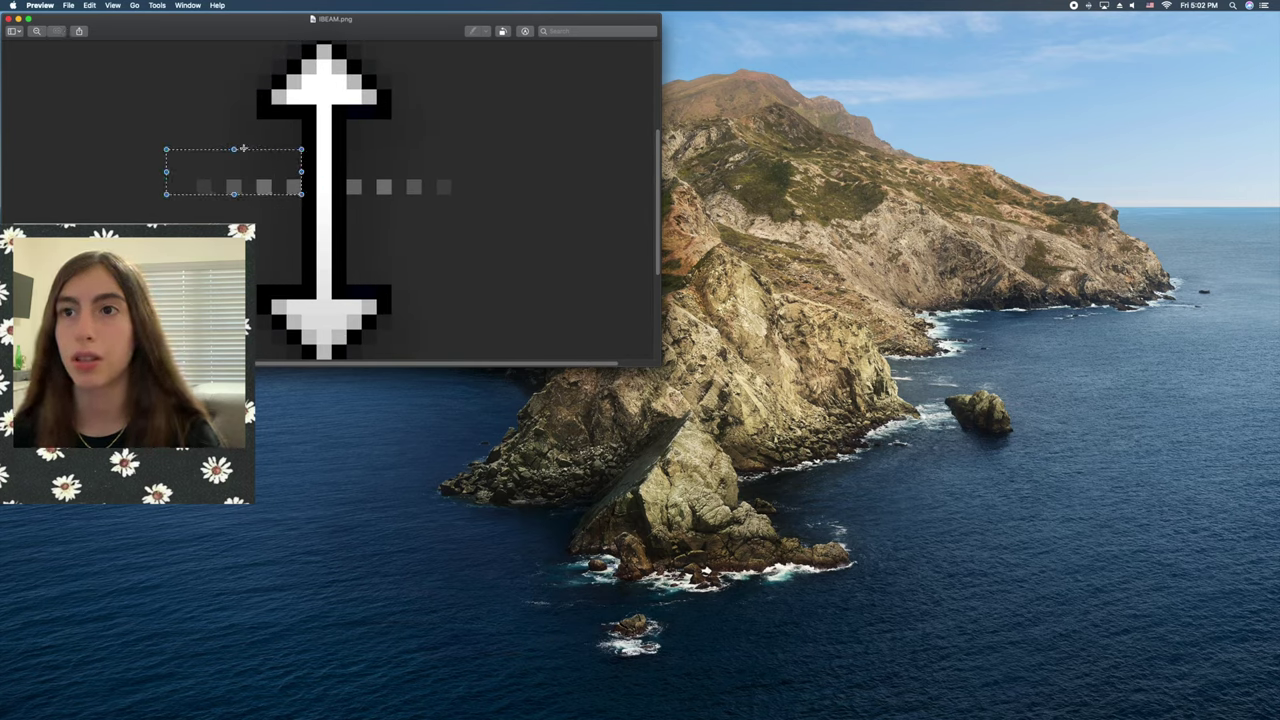
pyautogui.moveTo(234, 149); pyautogui.dragTo(234, 119)
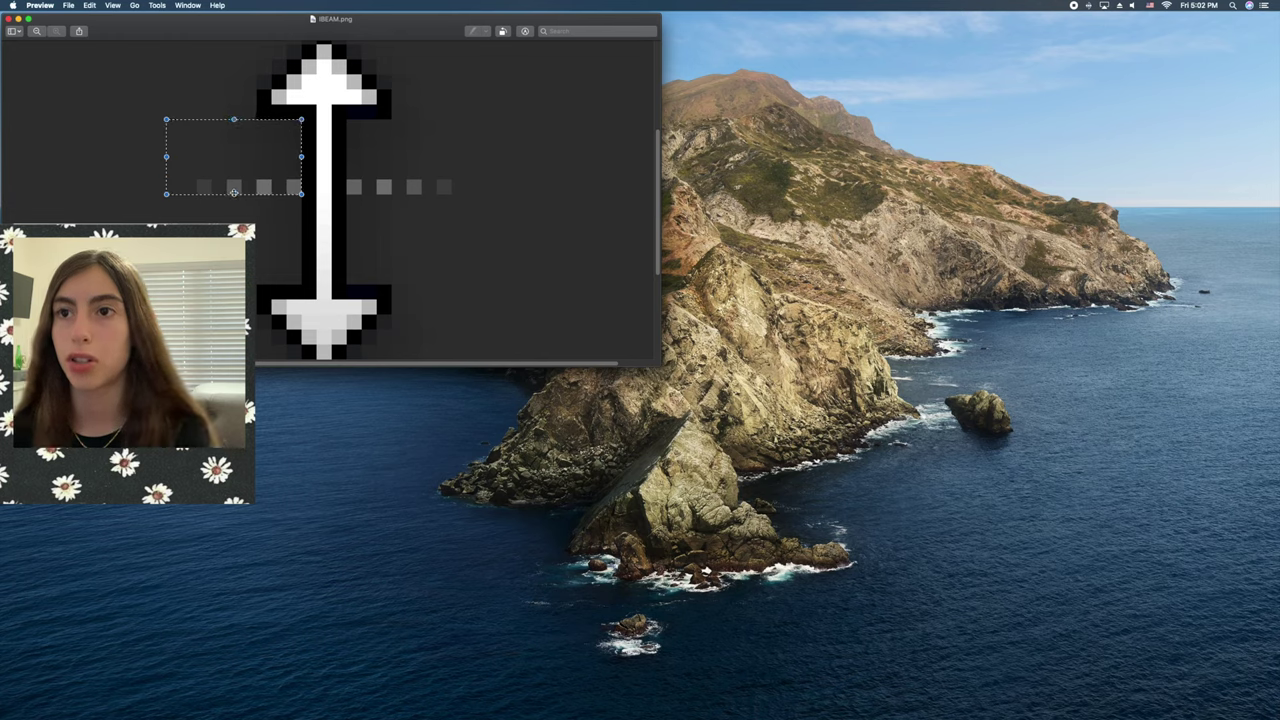
pyautogui.moveTo(234, 194); pyautogui.dragTo(234, 269)
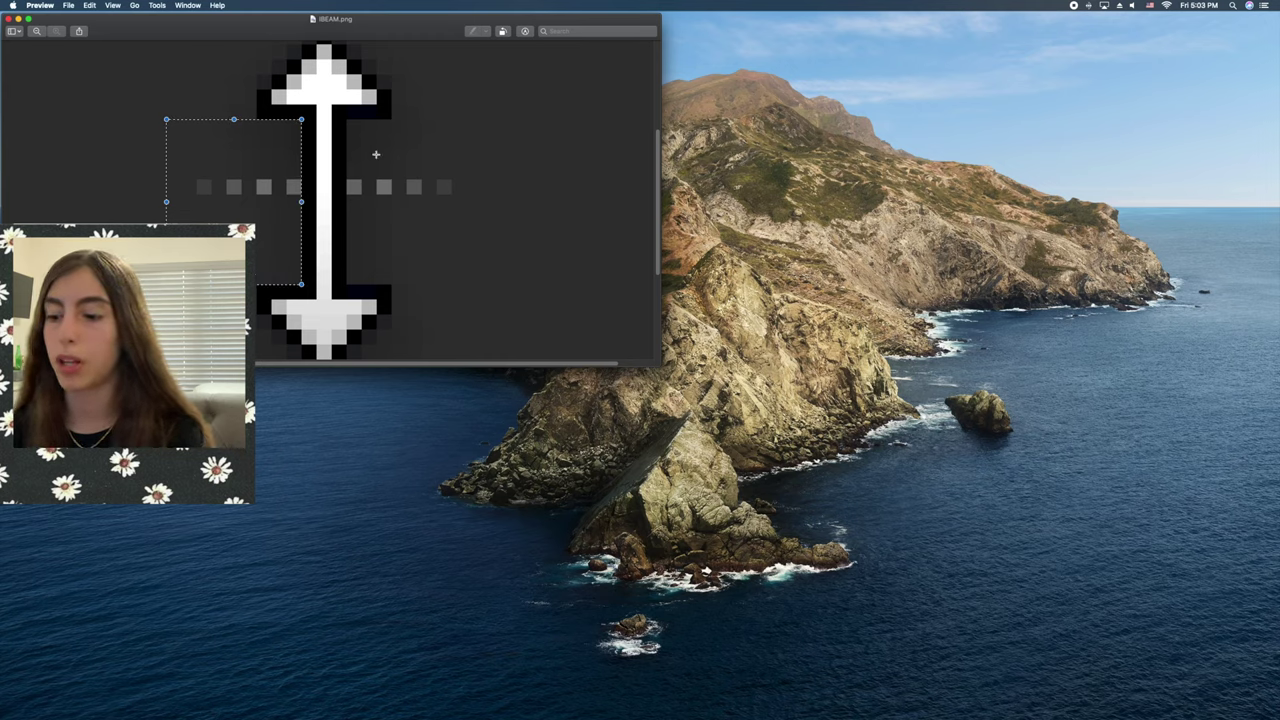
pyautogui.press('BackSpace')
# Erase the guide dots to the right of the double arrow's shaft and close IBEAM.png.
pyautogui.moveTo(344, 119); pyautogui.dragTo(526, 281)
pyautogui.press('BackSpace')
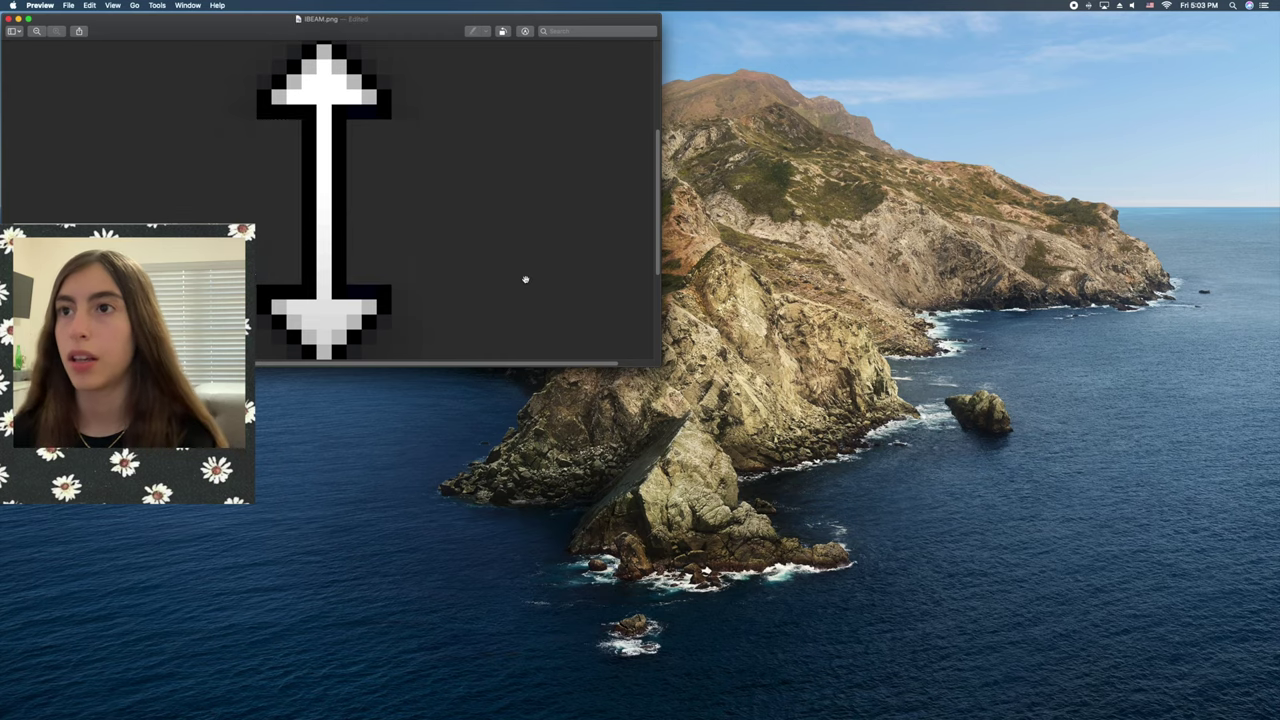
pyautogui.moveTo(658, 365); pyautogui.dragTo(765, 358)
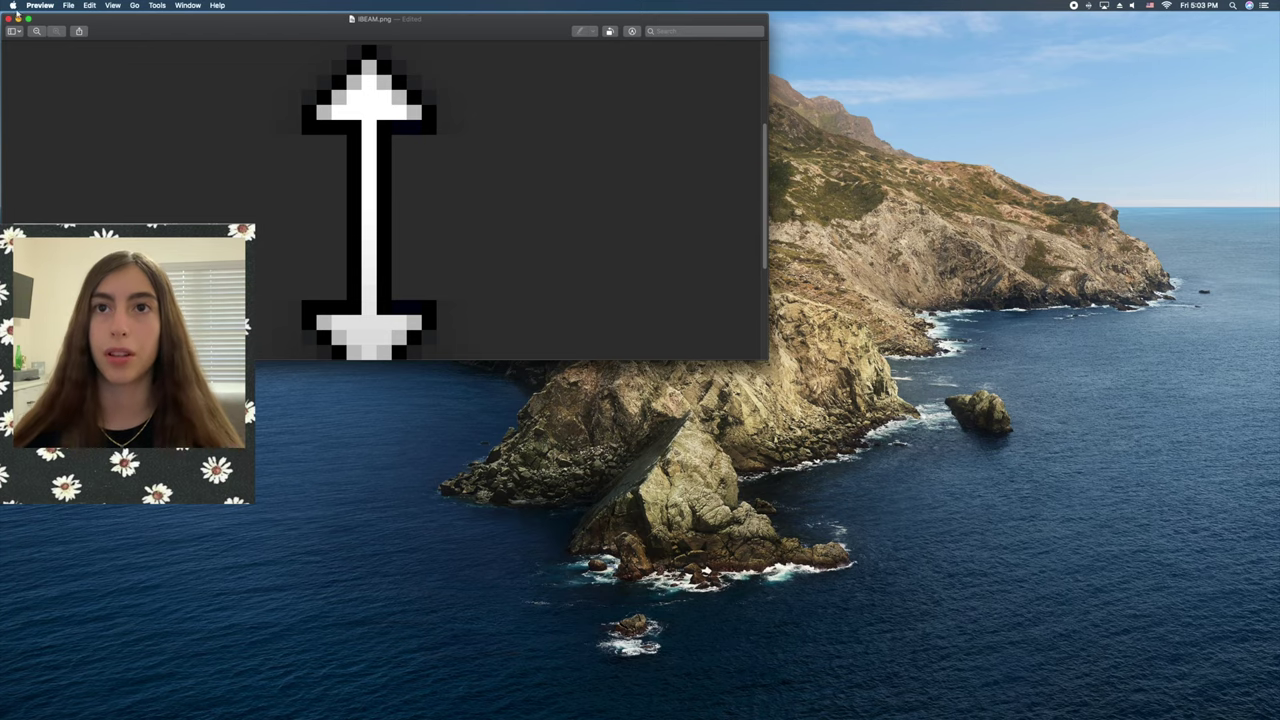
pyautogui.click(9, 19)
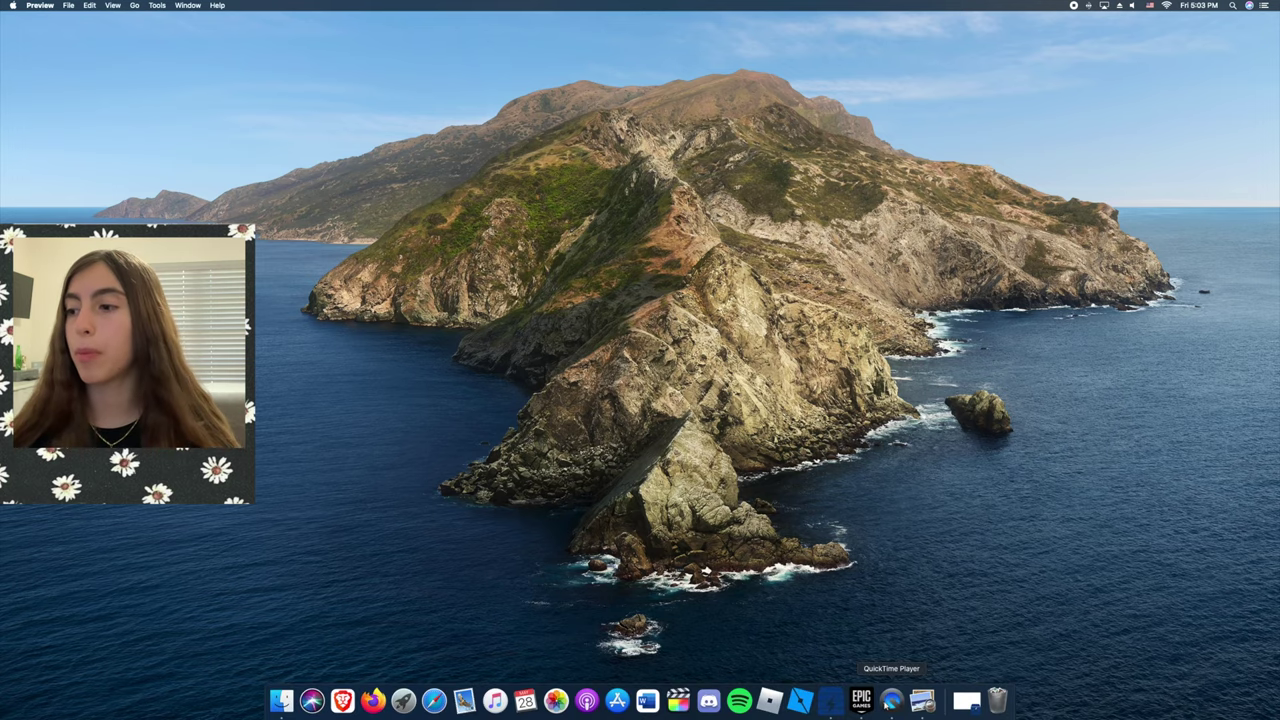
# Quit the app running next to Epic Games in the Dock and launch Mousecape.
pyautogui.rightClick(890, 700)
pyautogui.click(866, 665)
pyautogui.rightClick(832, 700)
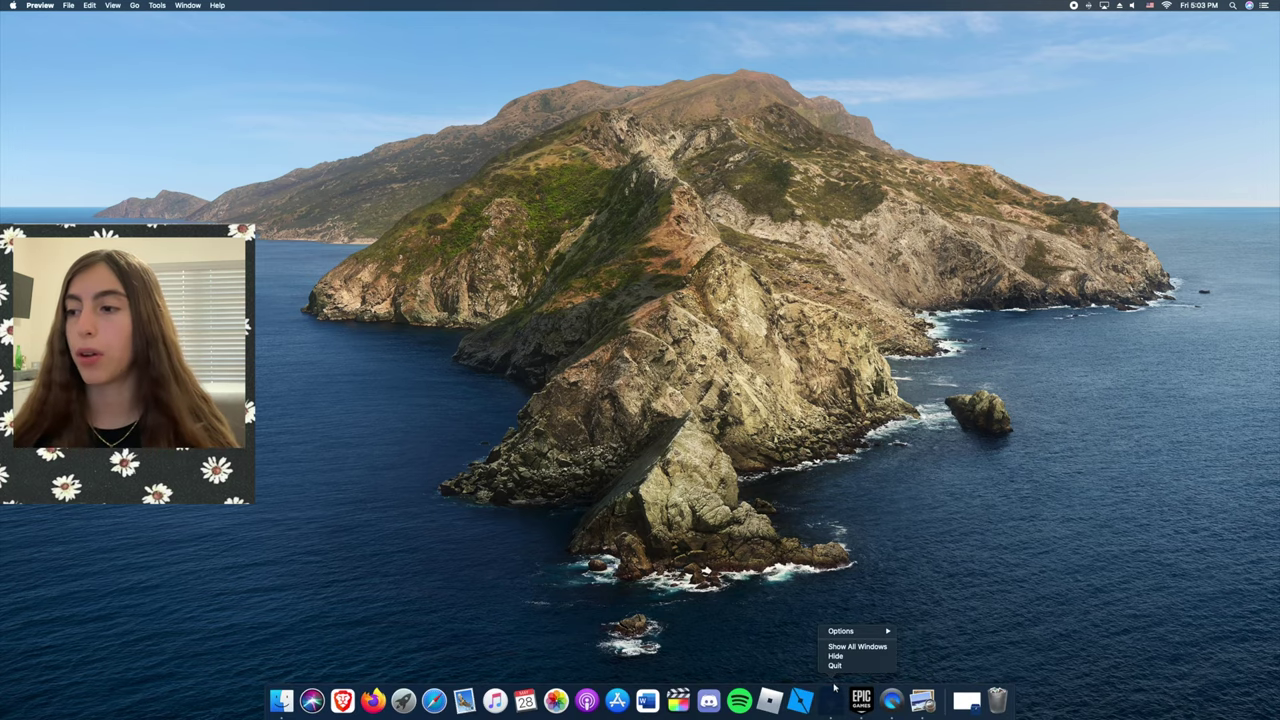
pyautogui.click(845, 664)
pyautogui.click(1232, 5)
pyautogui.press('Return')
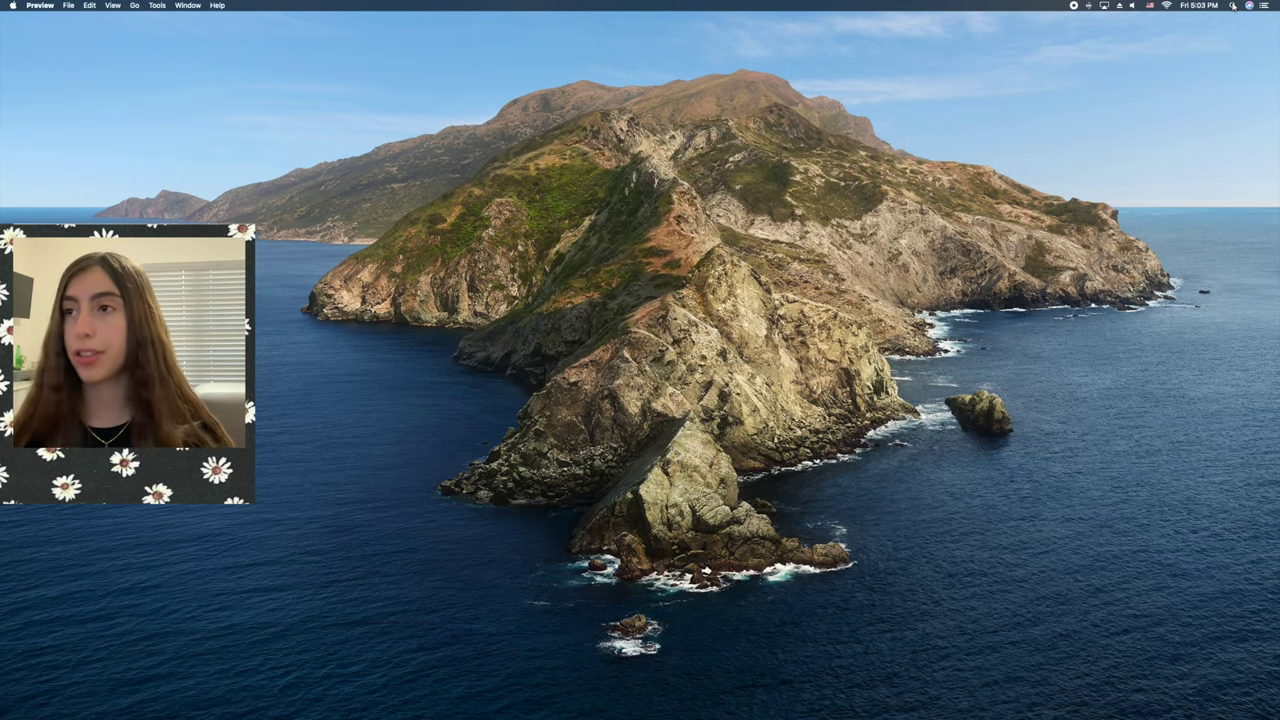
pyautogui.click(1232, 5)
pyautogui.doubleClick(662, 172)
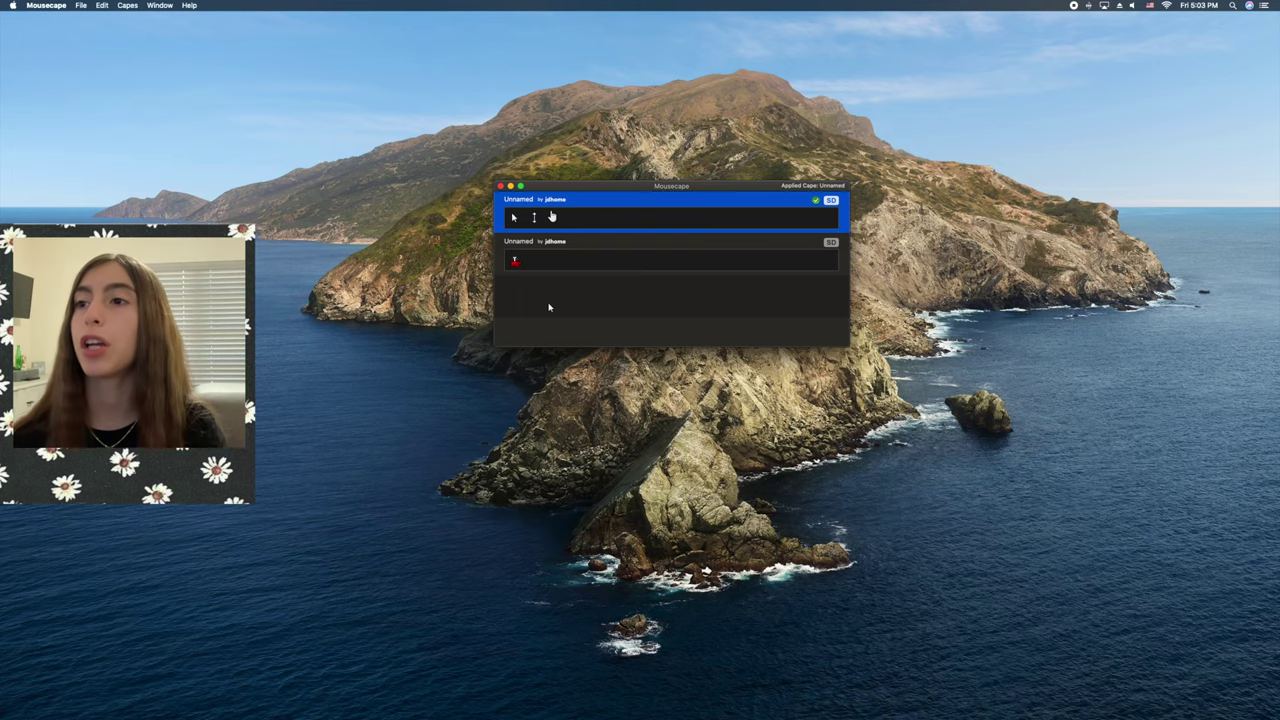
# Create a new cape in Mousecape and open it for editing.
pyautogui.click(84, 5)
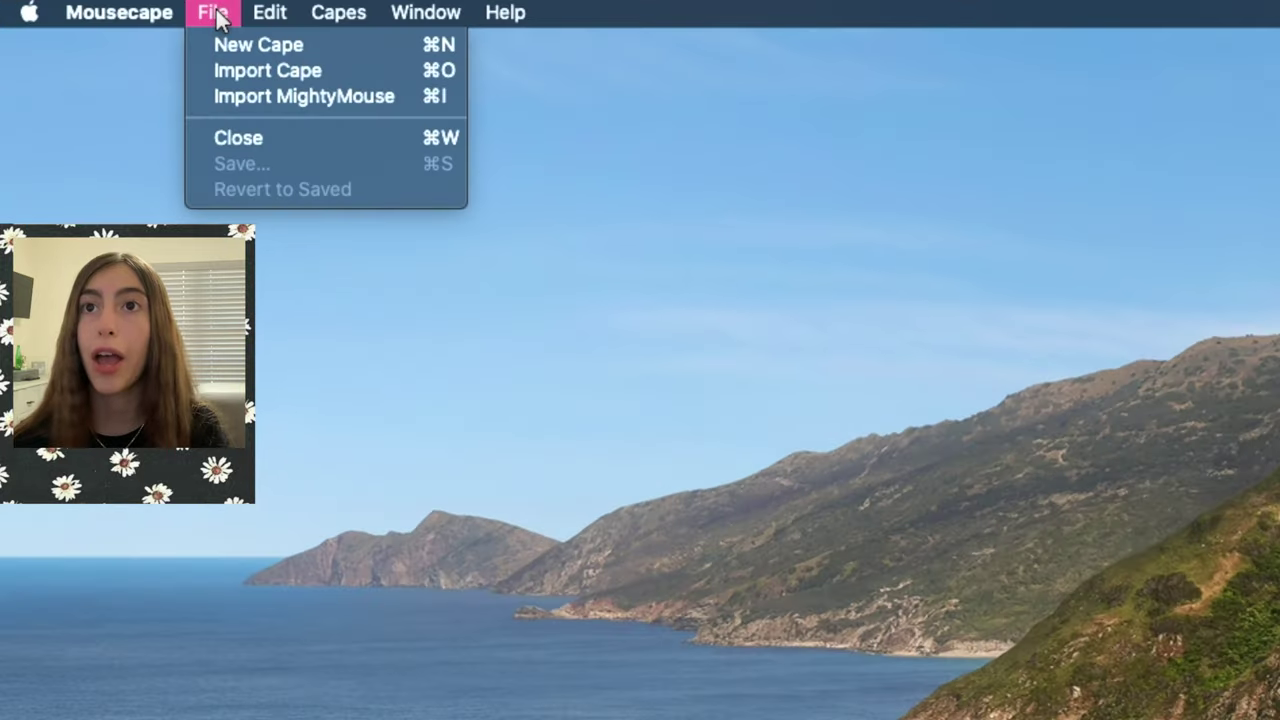
pyautogui.click(94, 17)
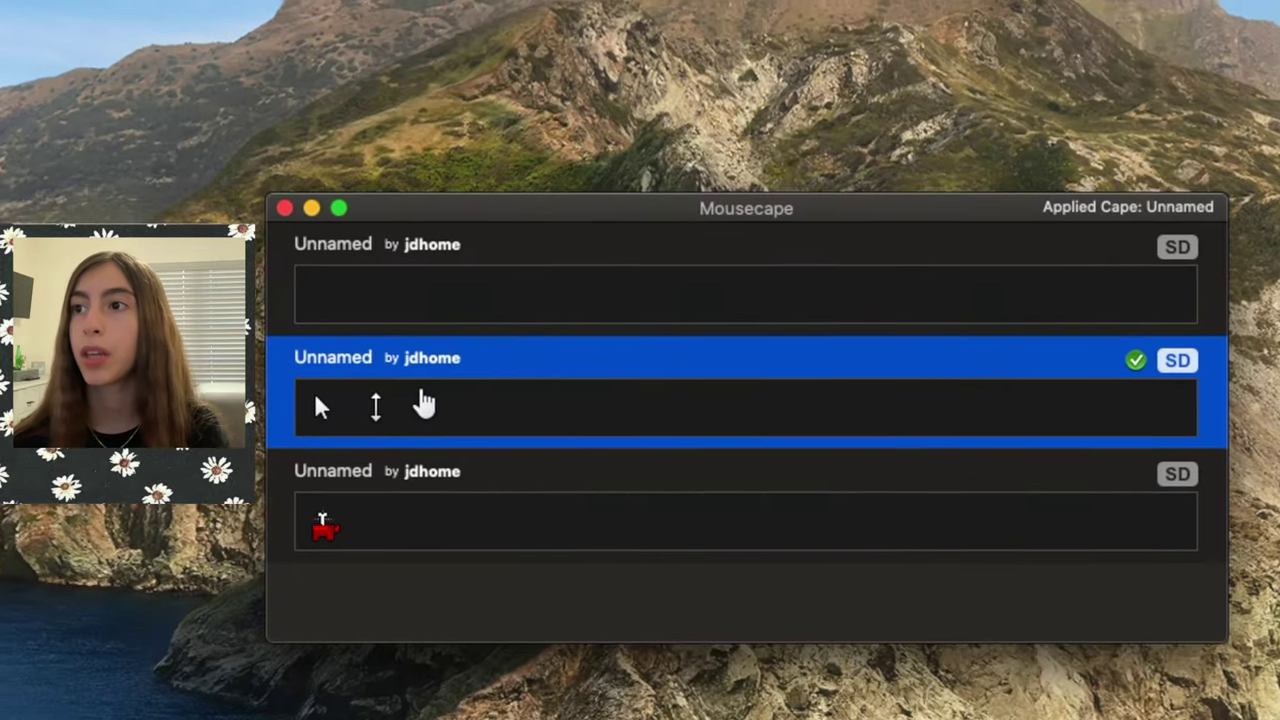
pyautogui.click(346, 243)
pyautogui.rightClick(337, 203)
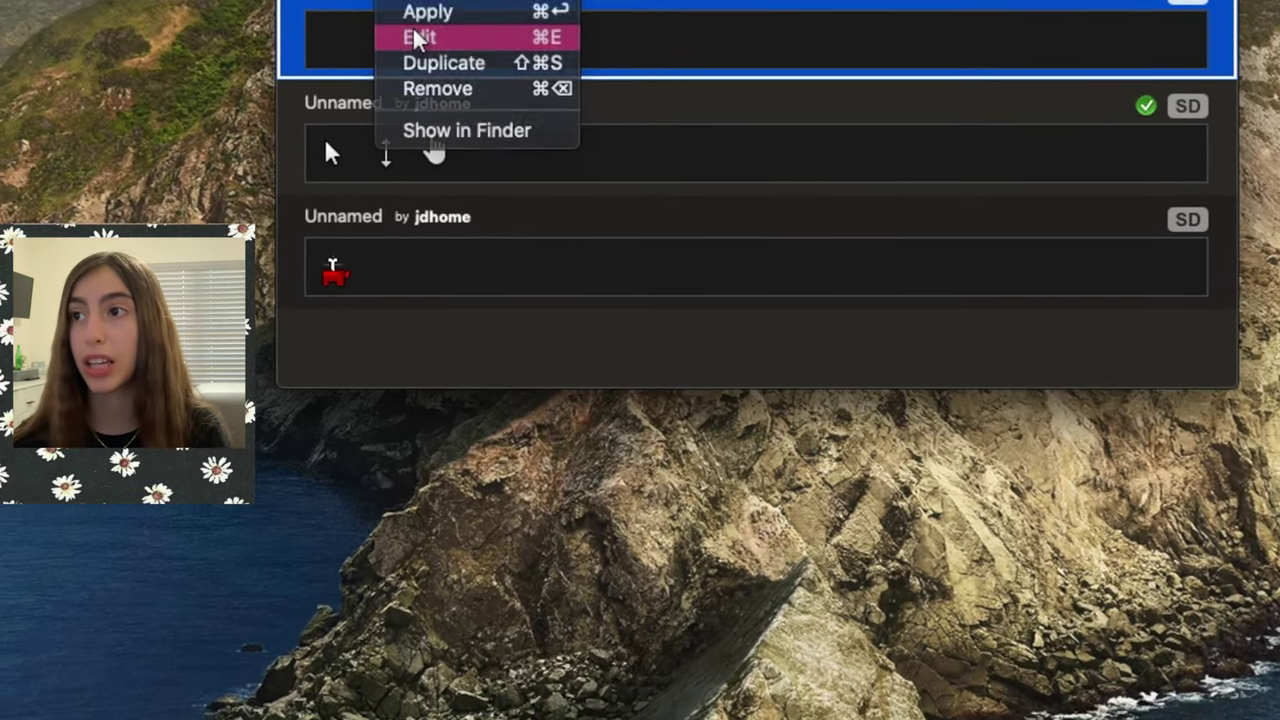
pyautogui.click(408, 65)
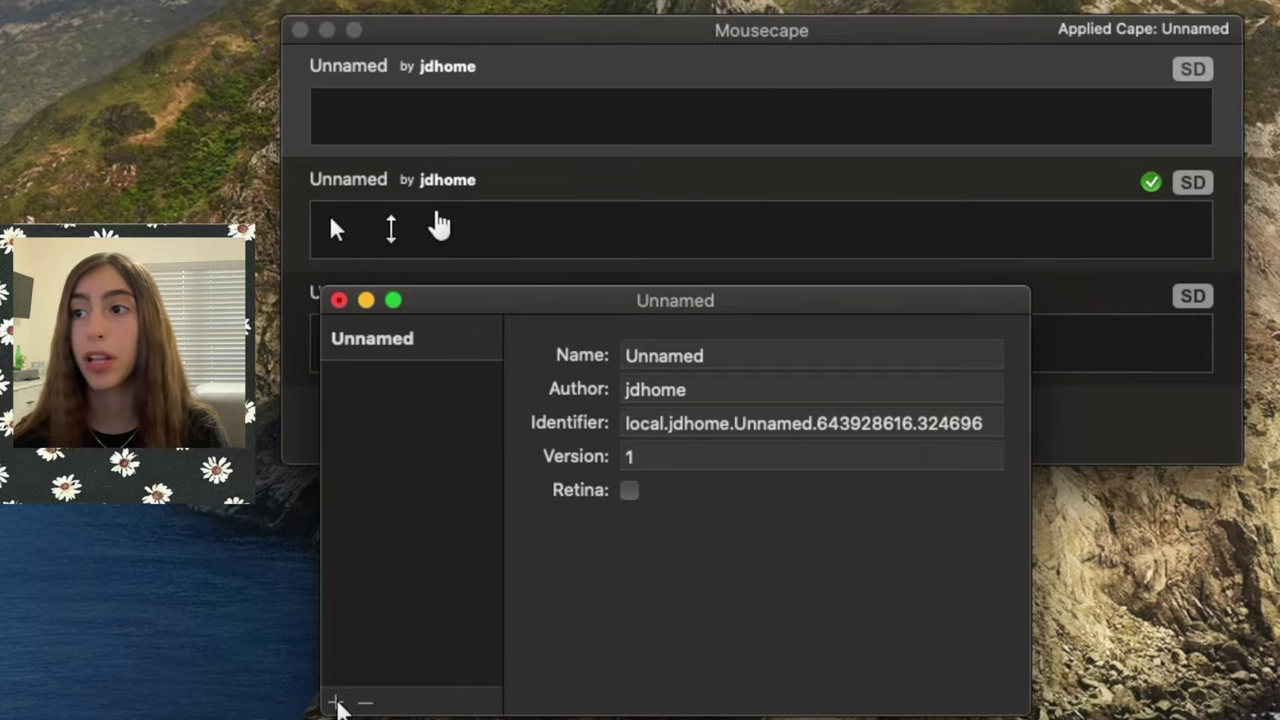
# Add a cursor entry to the new cape, minimise the cape list and set the entry's type to Arrow.
pyautogui.click(338, 676)
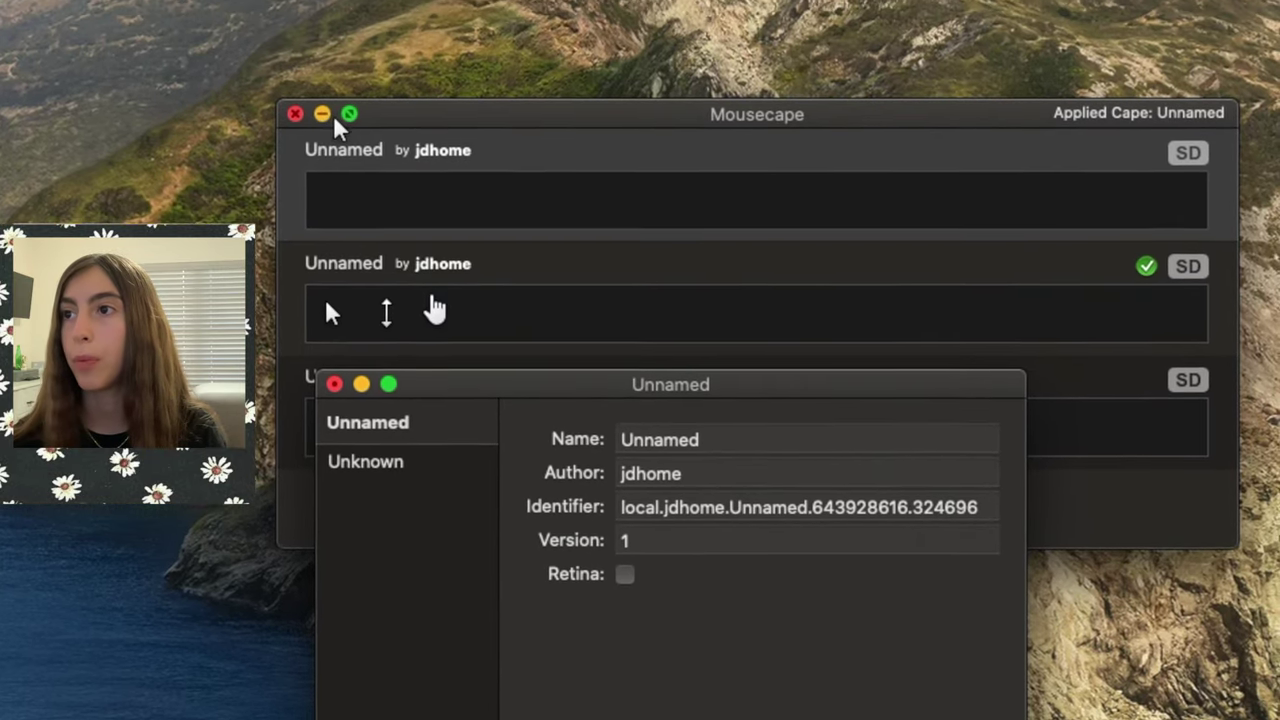
pyautogui.click(324, 114)
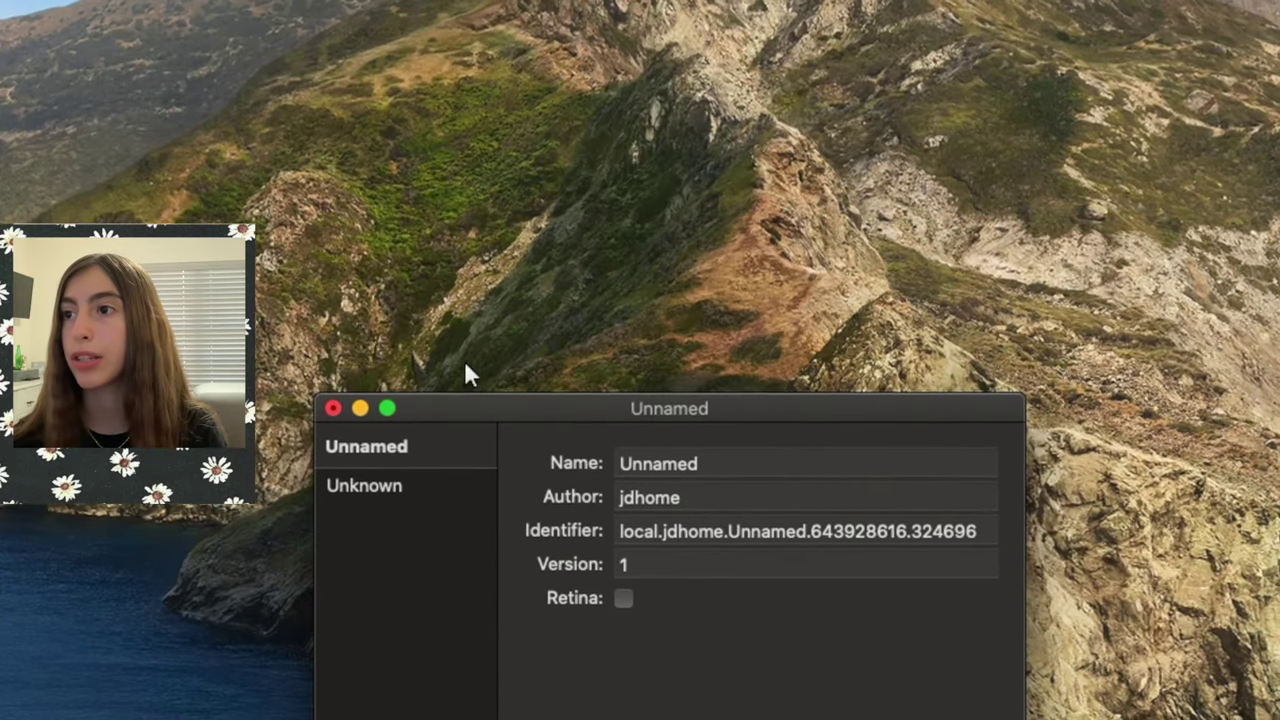
pyautogui.moveTo(537, 432); pyautogui.dragTo(557, 129)
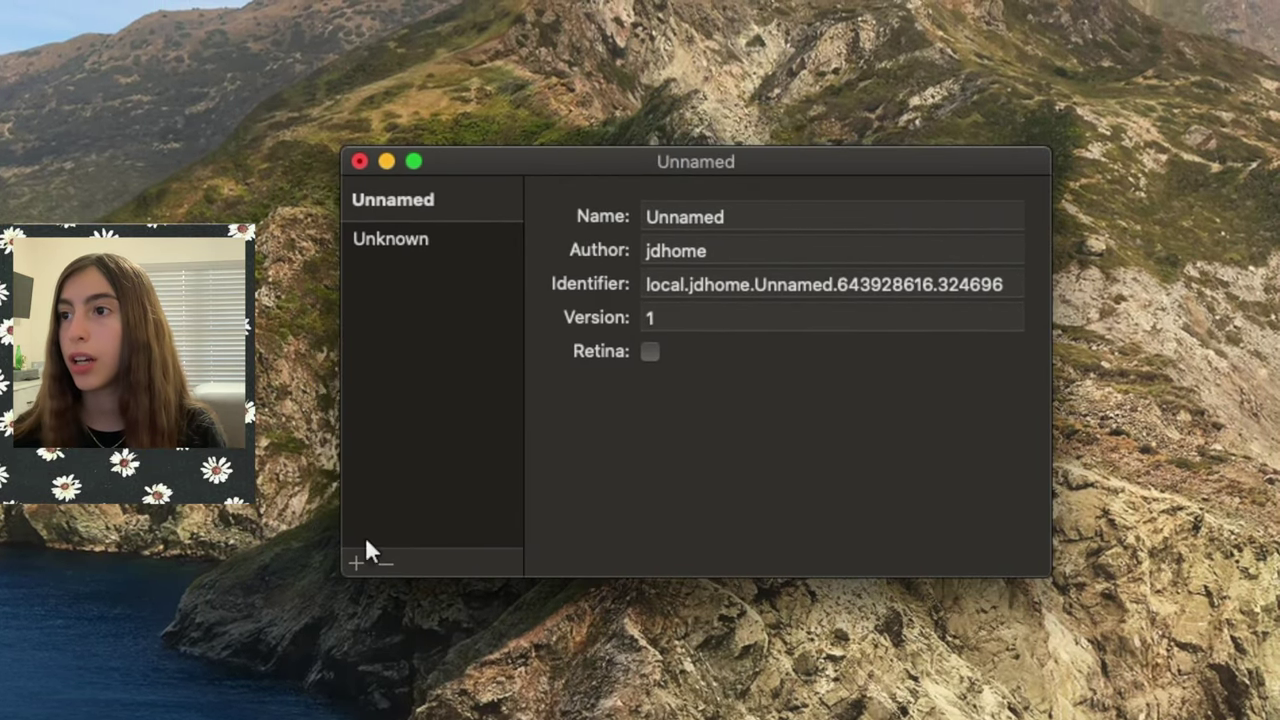
pyautogui.click(399, 240)
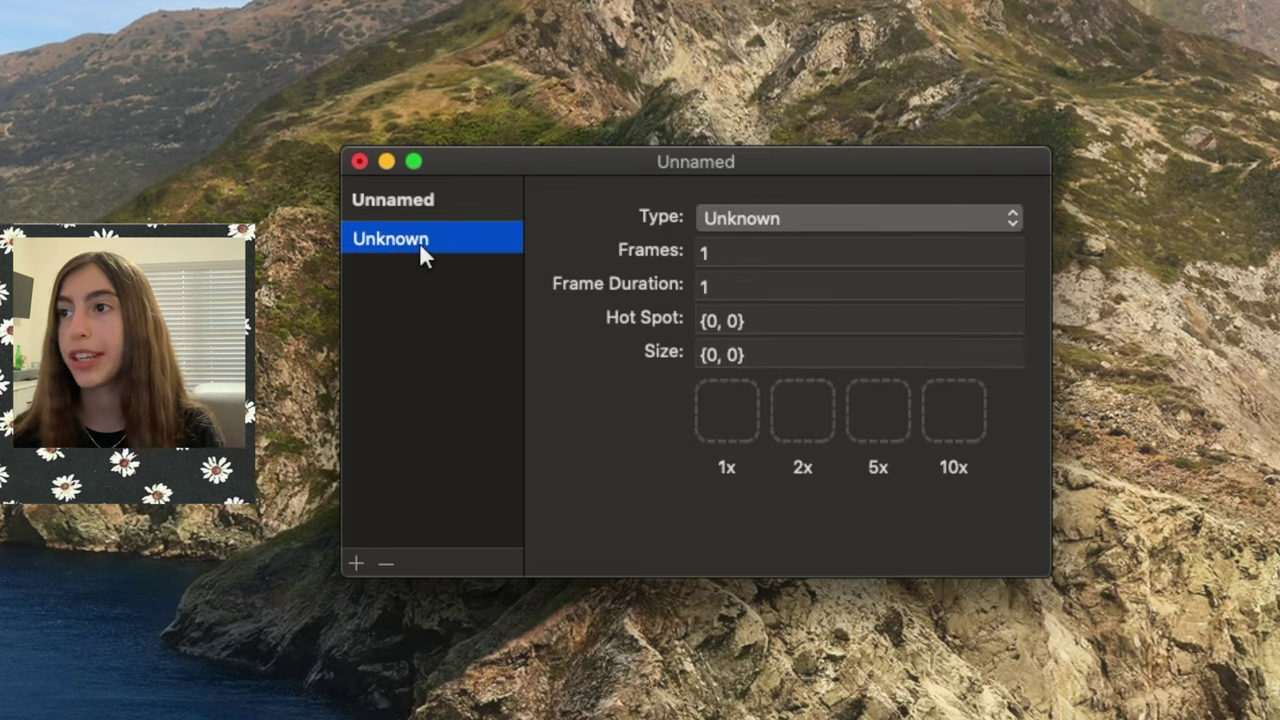
pyautogui.click(726, 219)
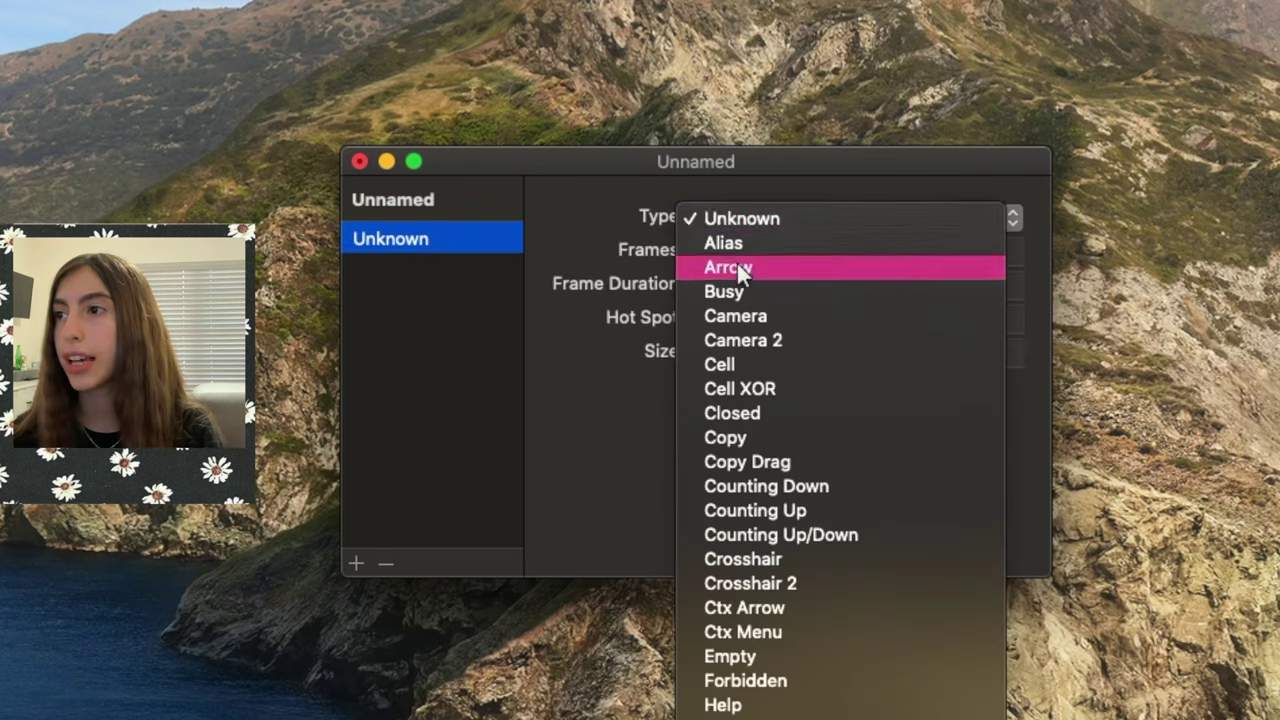
pyautogui.click(737, 266)
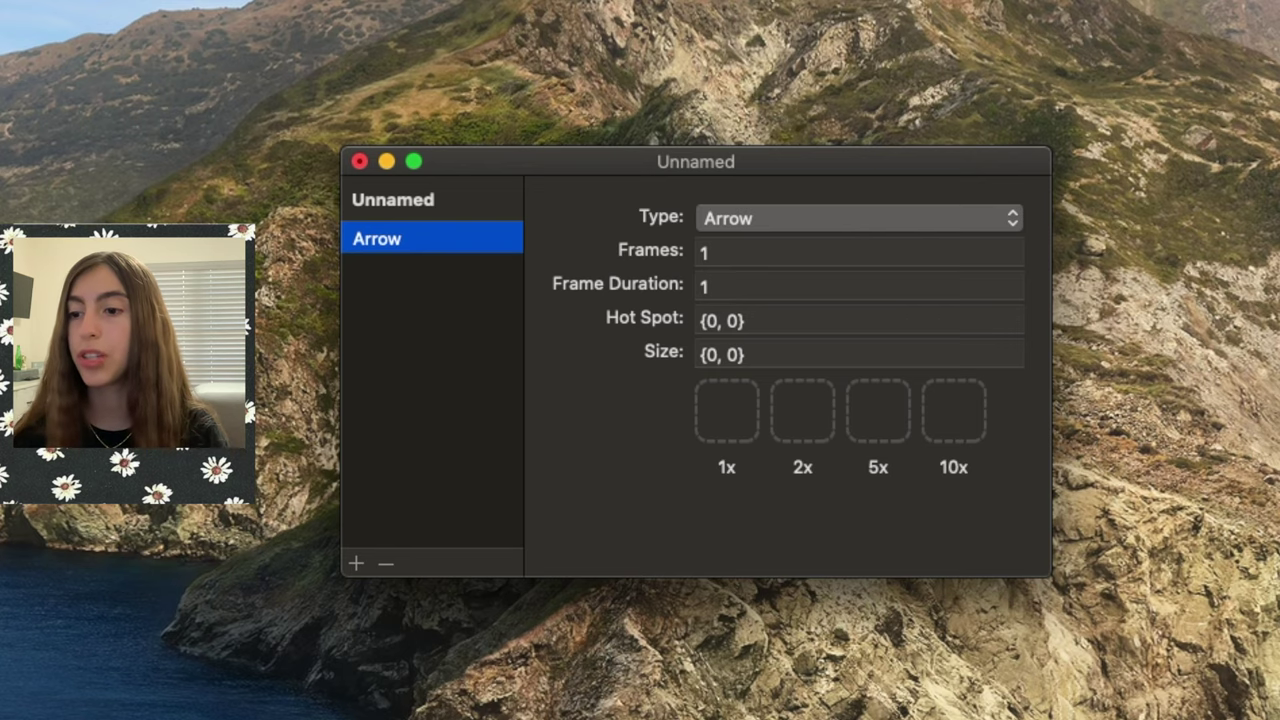
# Switch to Finder and place the arrow cursor image in the 1x slot of the Arrow entry.
pyautogui.press('super+Tab')
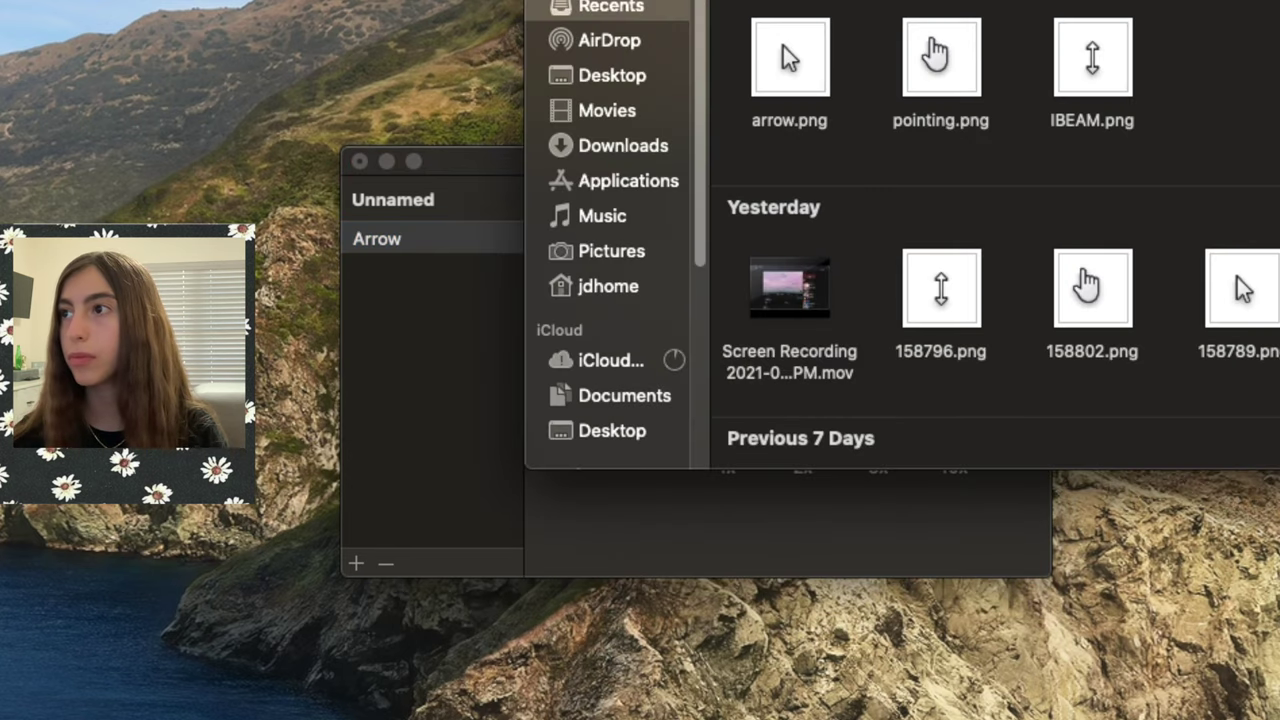
pyautogui.press('super+Tab')
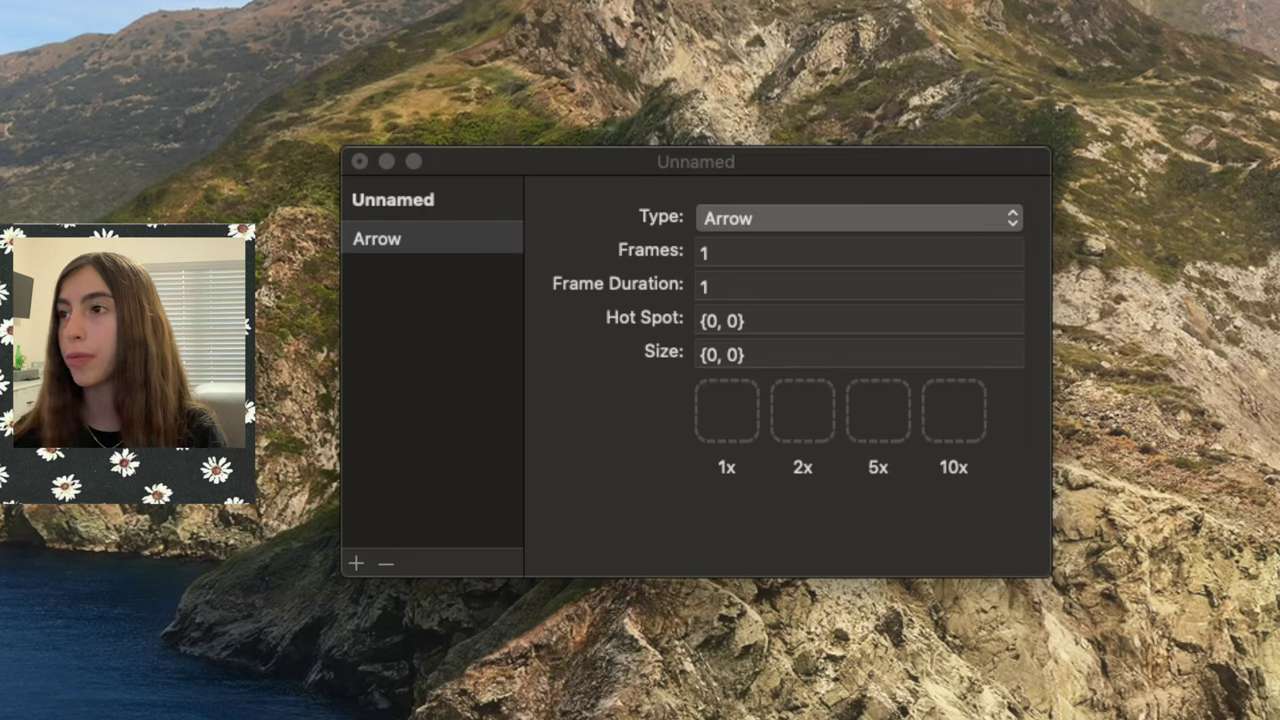
pyautogui.moveTo(1270, 296); pyautogui.dragTo(712, 428)
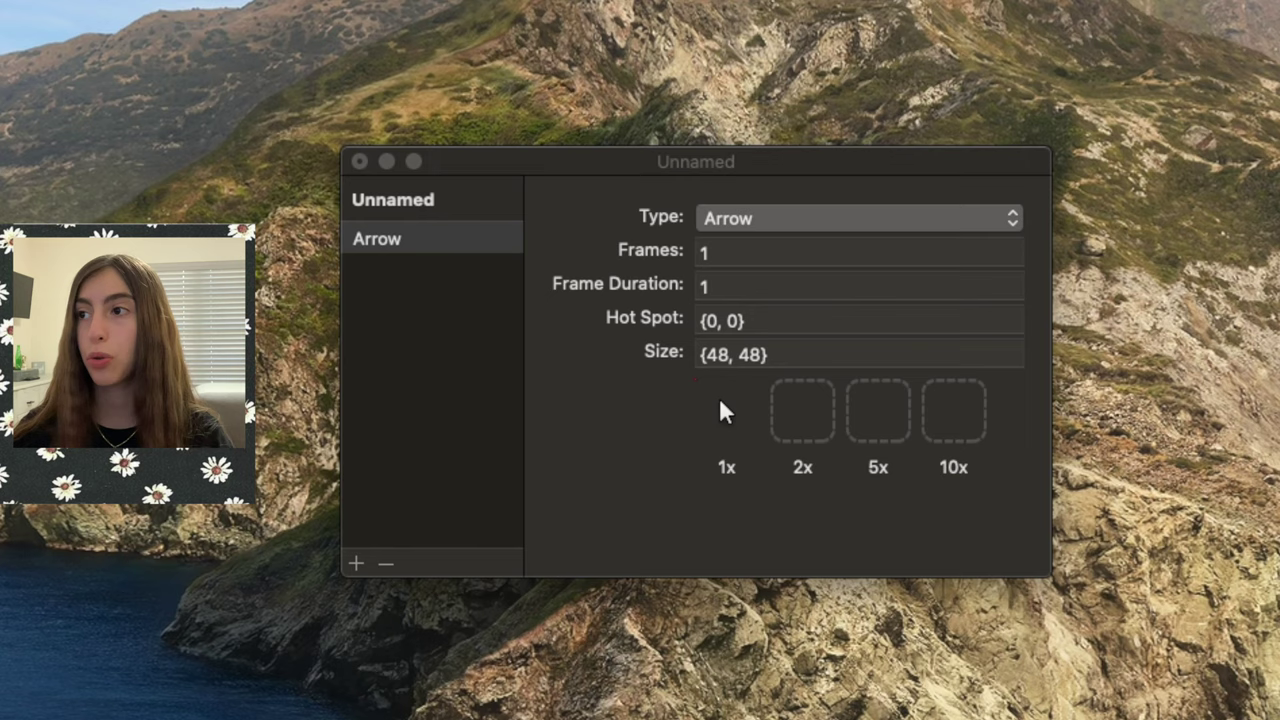
pyautogui.moveTo(1270, 300); pyautogui.dragTo(798, 420)
pyautogui.moveTo(723, 409); pyautogui.dragTo(786, 423)
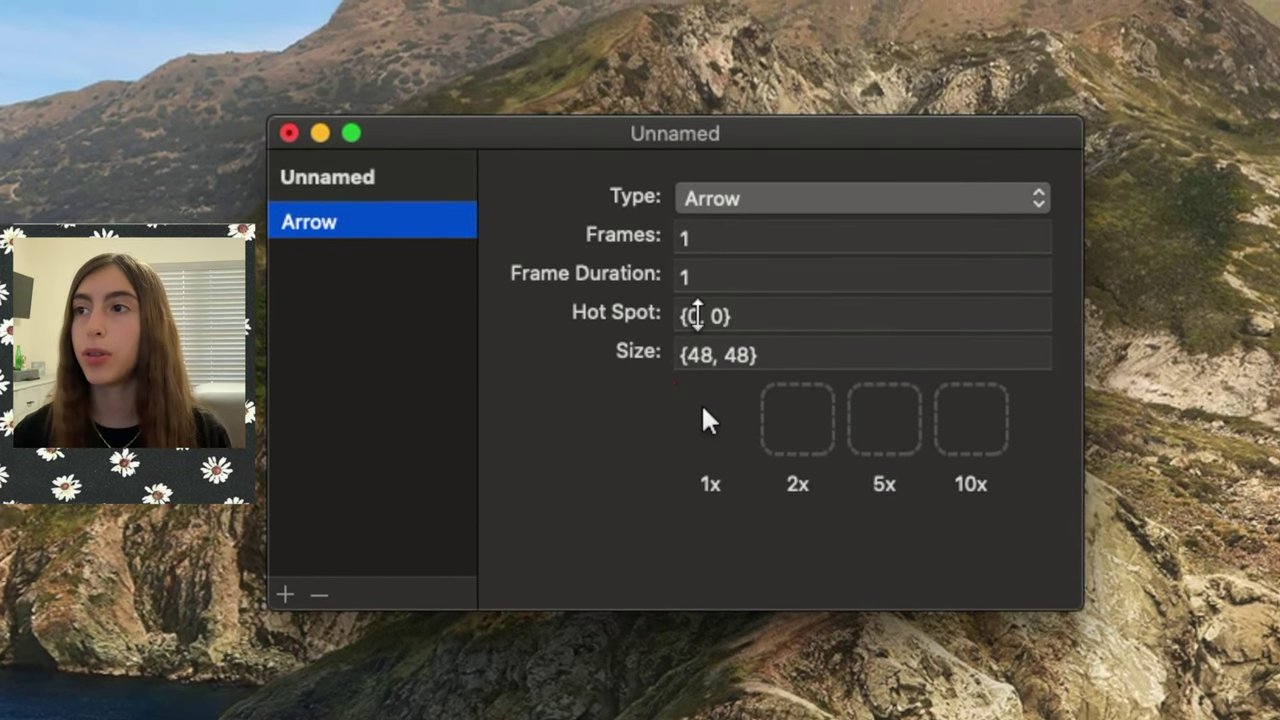
# Set the Arrow entry's hot spot to {19, 16}.
pyautogui.click(697, 316)
pyautogui.press('BackSpace')
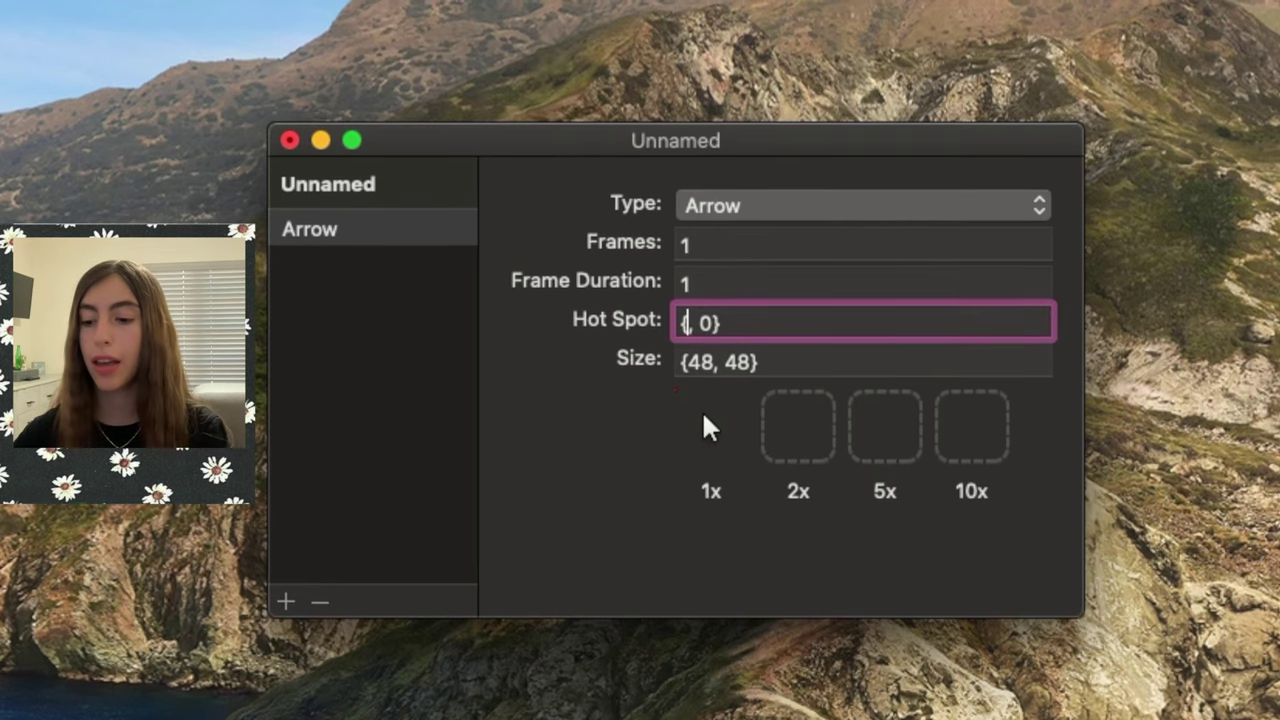
pyautogui.write('19')
pyautogui.press('Right')
pyautogui.press('Right')
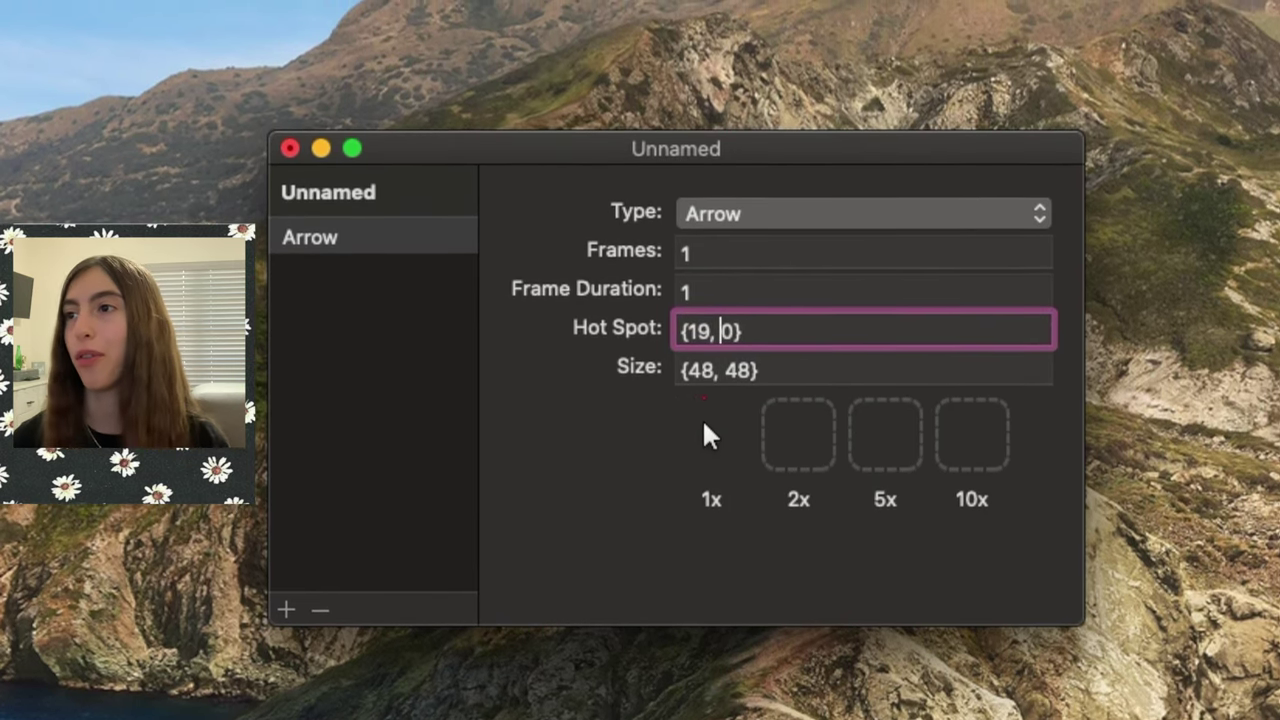
pyautogui.press('Delete')
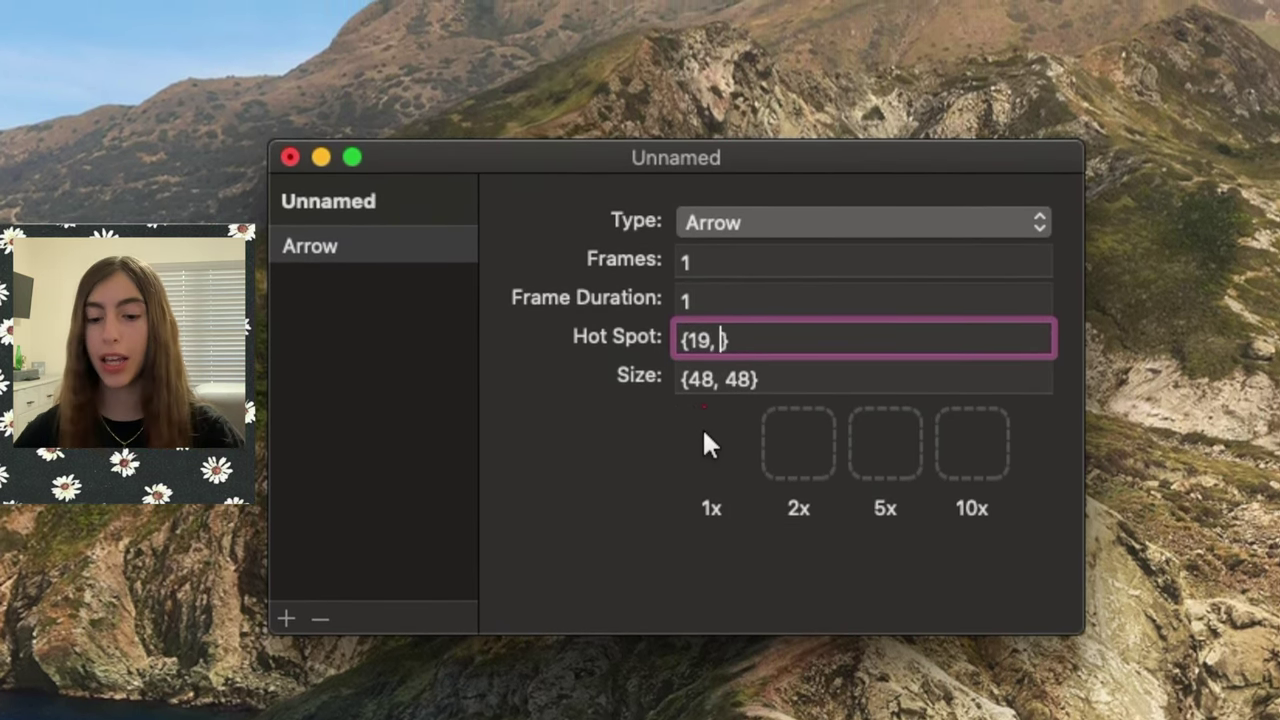
pyautogui.write('16')
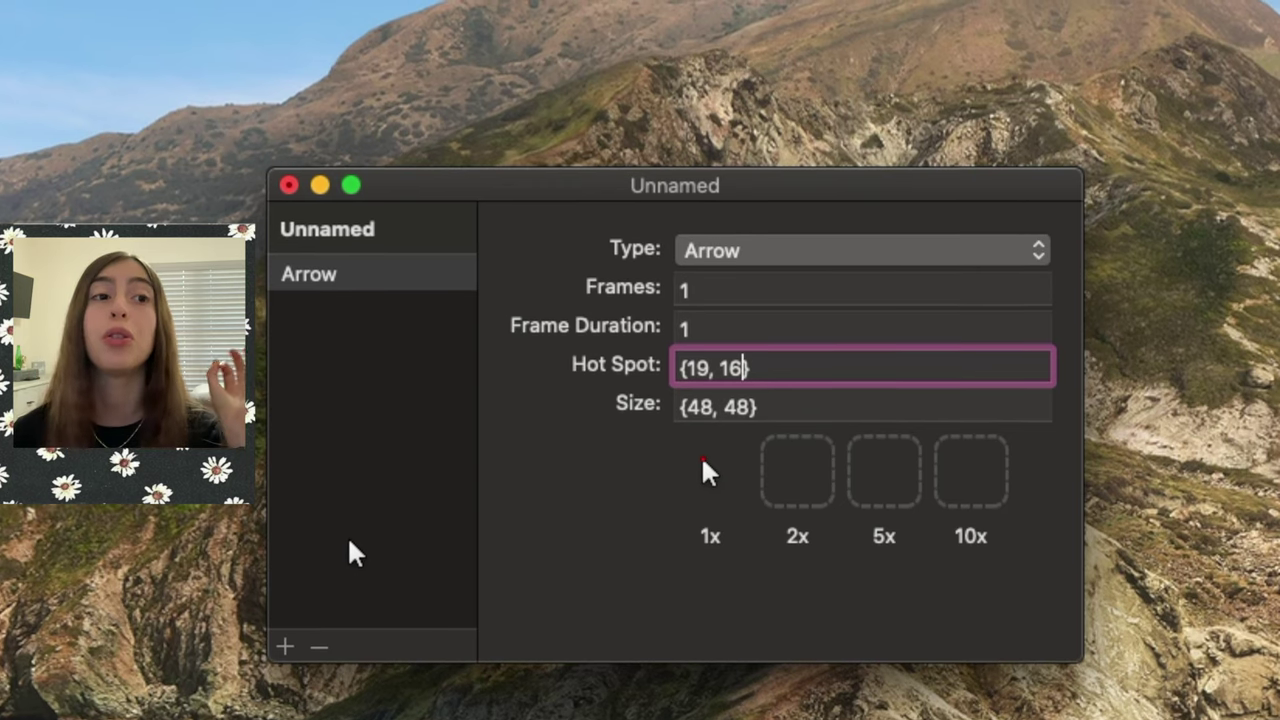
pyautogui.click(280, 590)
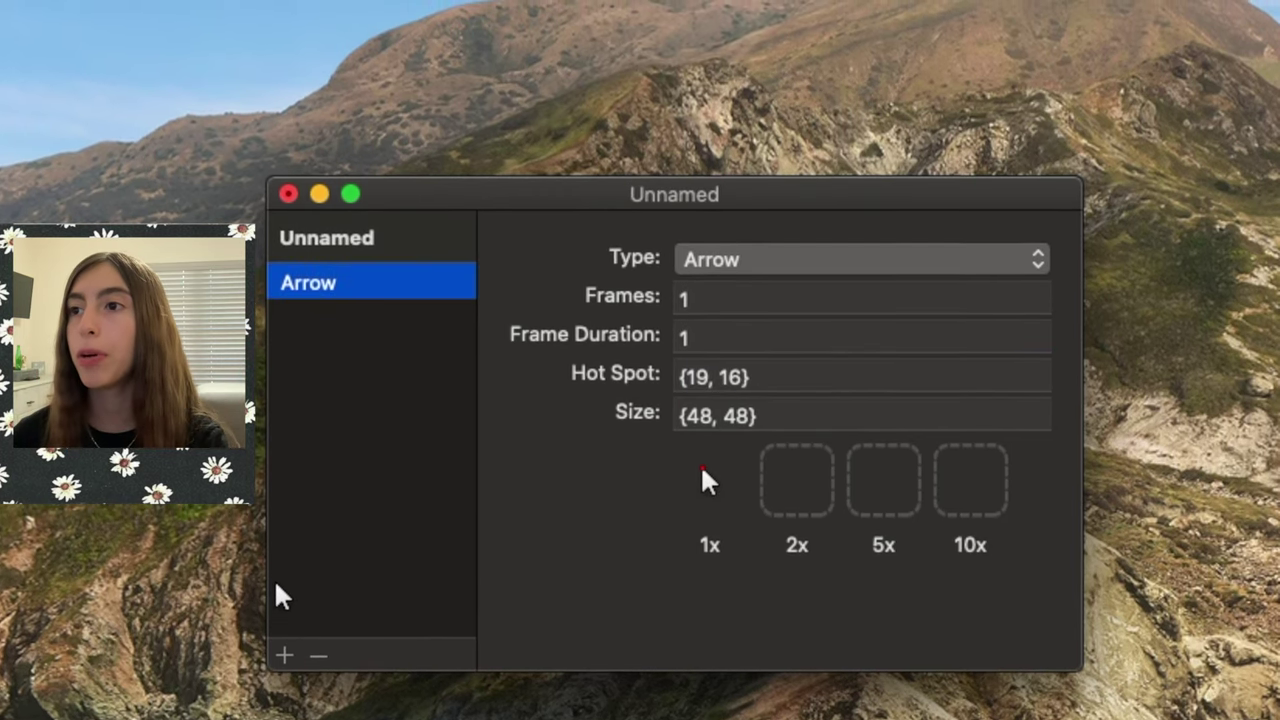
# Add a second cursor entry of type IBeam and place the double-arrow image in its 1x slot.
pyautogui.click(284, 655)
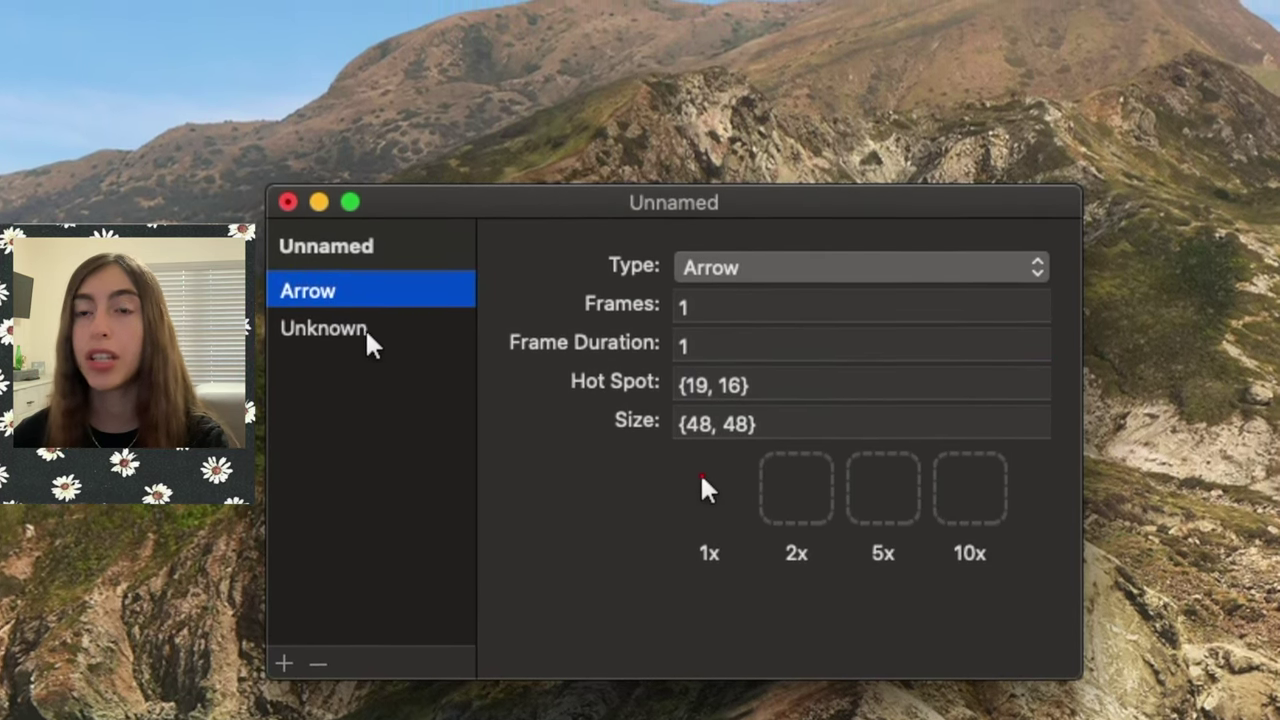
pyautogui.click(365, 328)
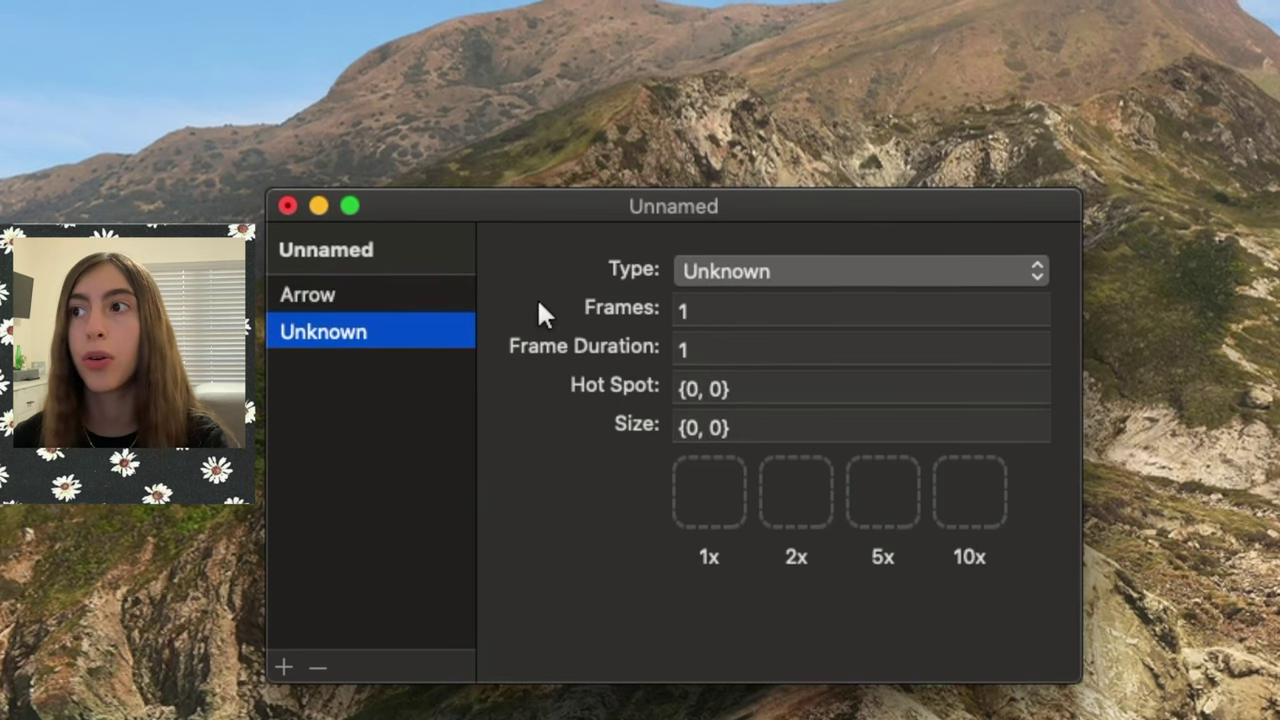
pyautogui.click(736, 280)
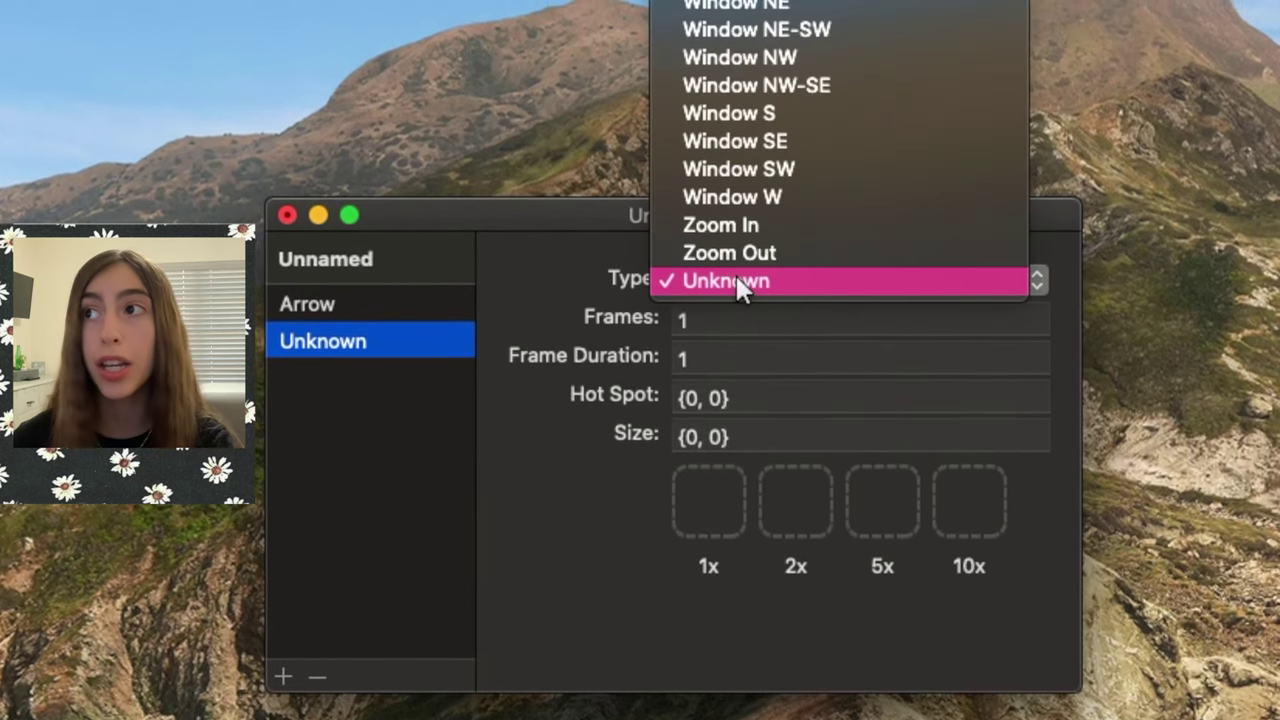
pyautogui.scroll(10, 806, 150)
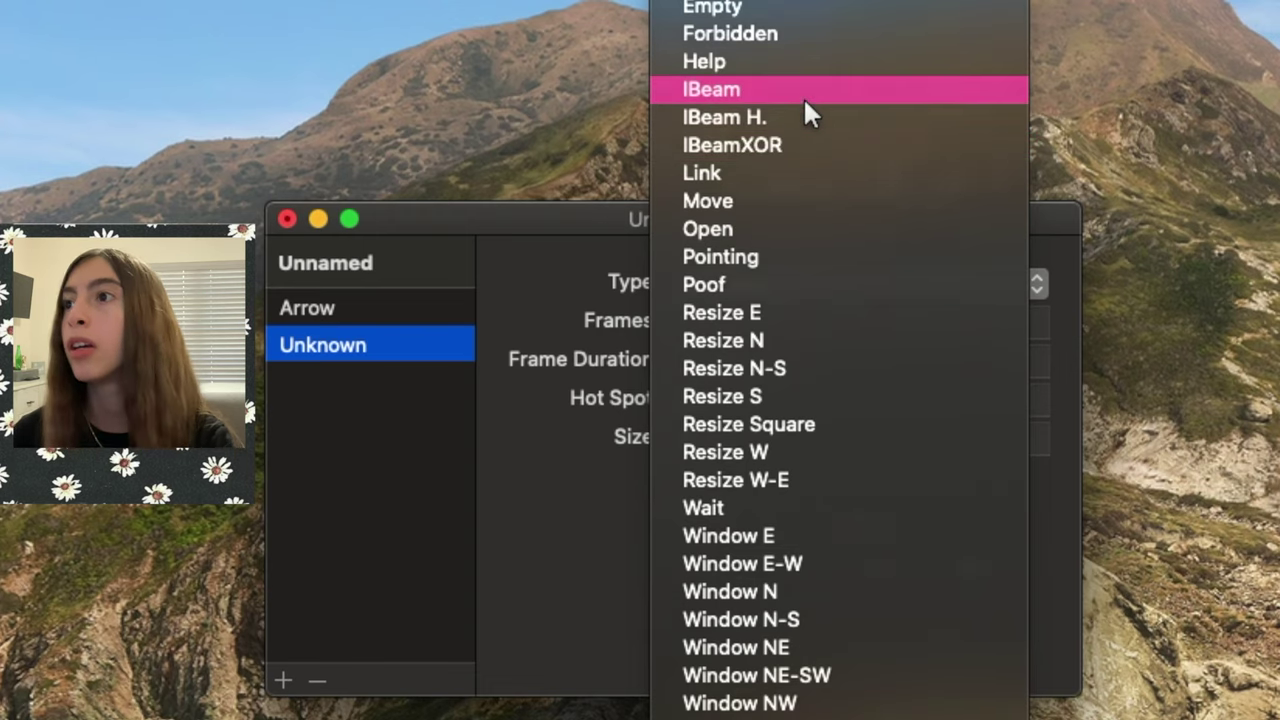
pyautogui.click(803, 96)
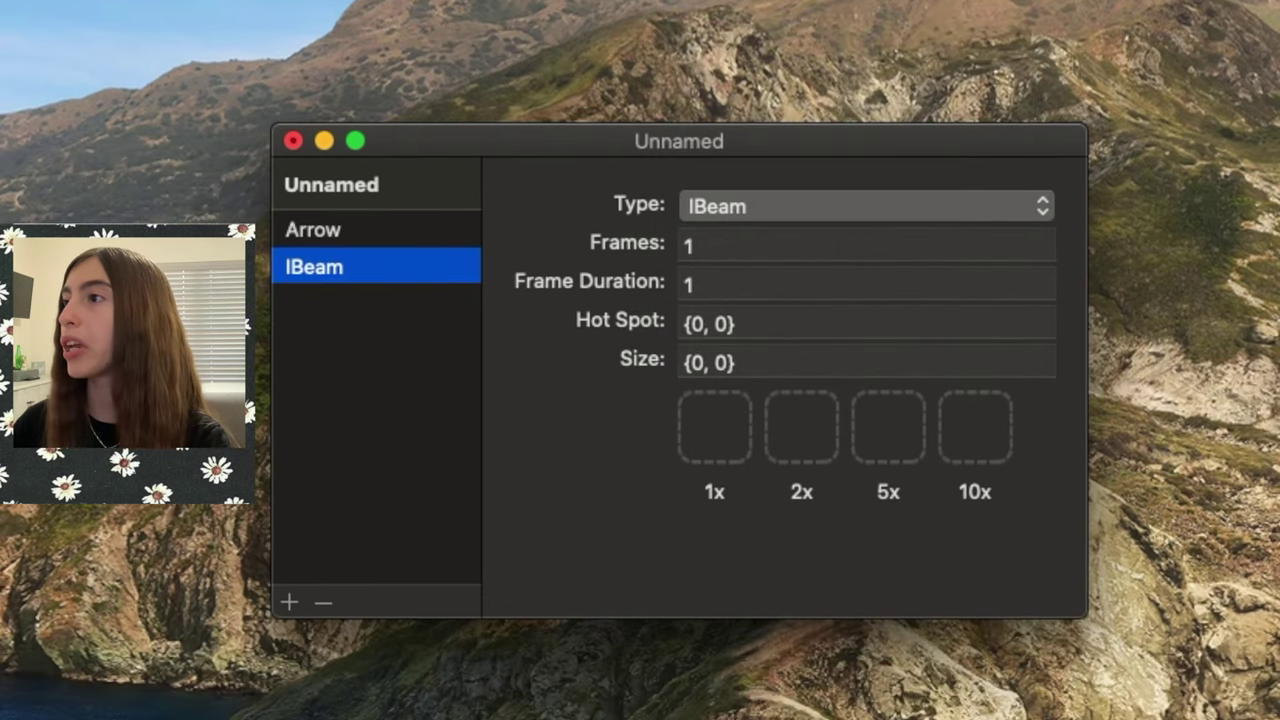
pyautogui.moveTo(1150, 560); pyautogui.dragTo(975, 428)
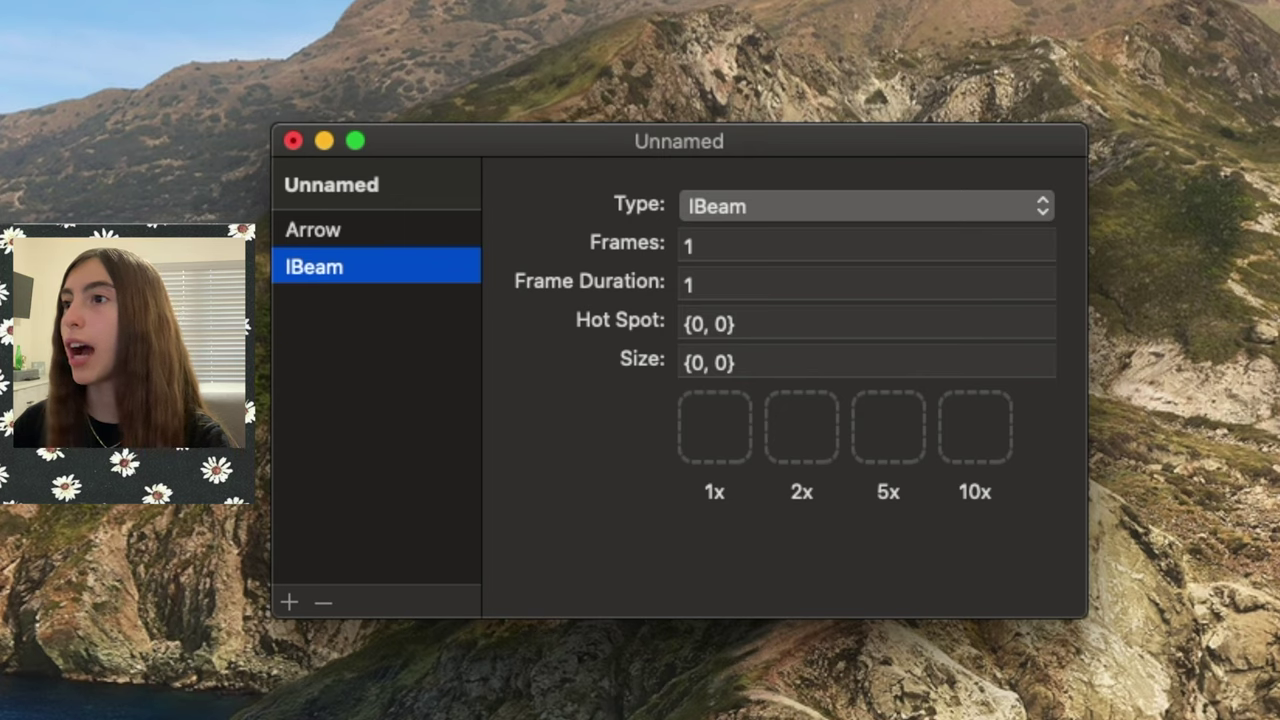
pyautogui.moveTo(1220, 400); pyautogui.dragTo(717, 433)
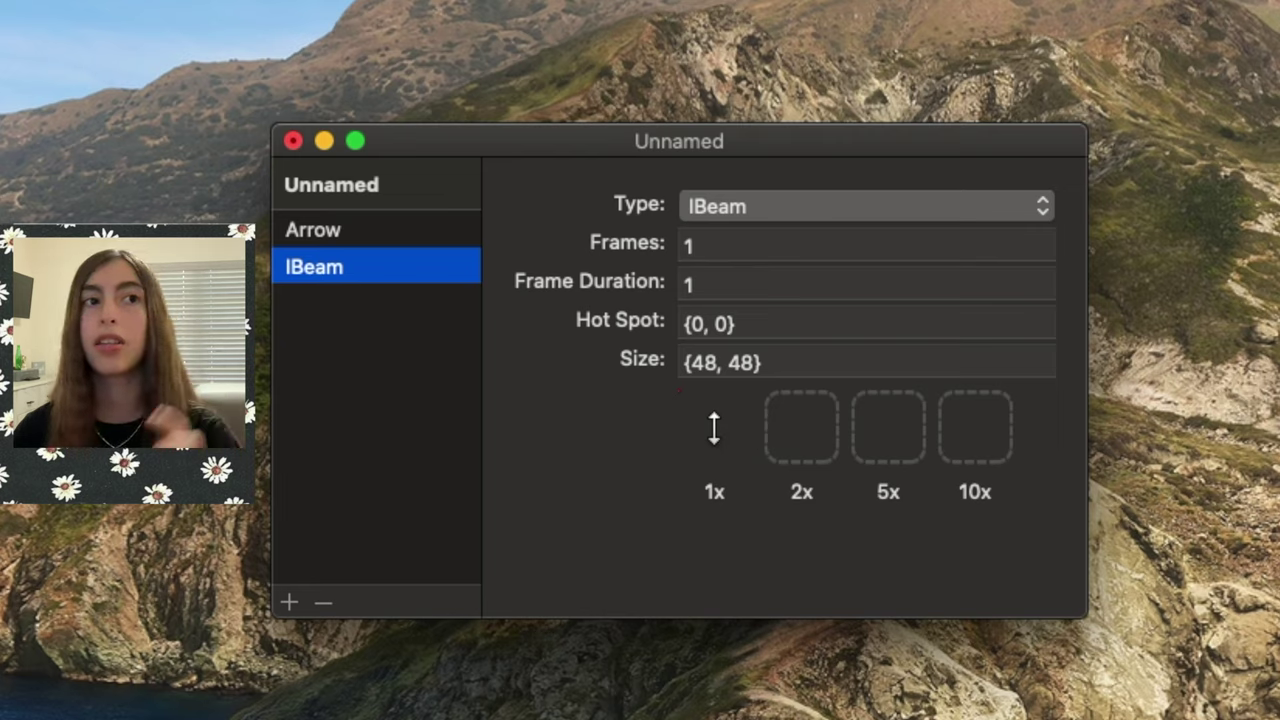
# Set the IBeam entry's hot spot to {24, 23.5}.
pyautogui.click(706, 322)
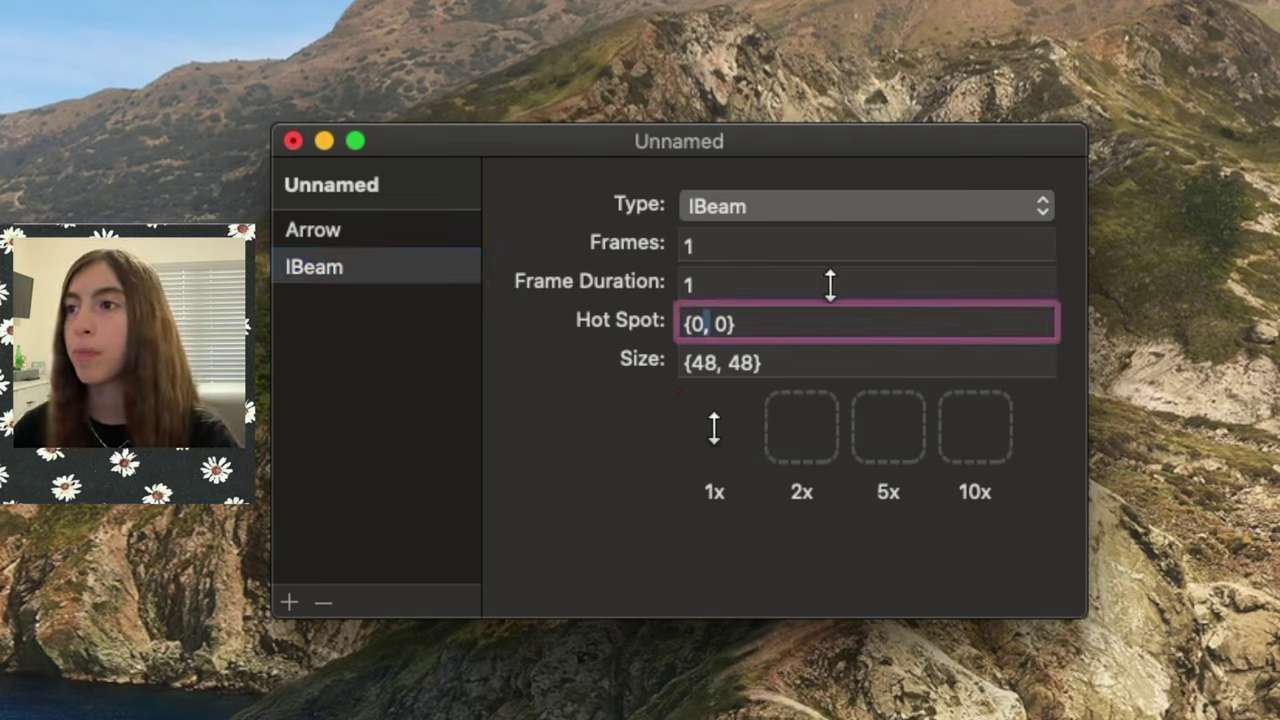
pyautogui.press('BackSpace')
pyautogui.write('24')
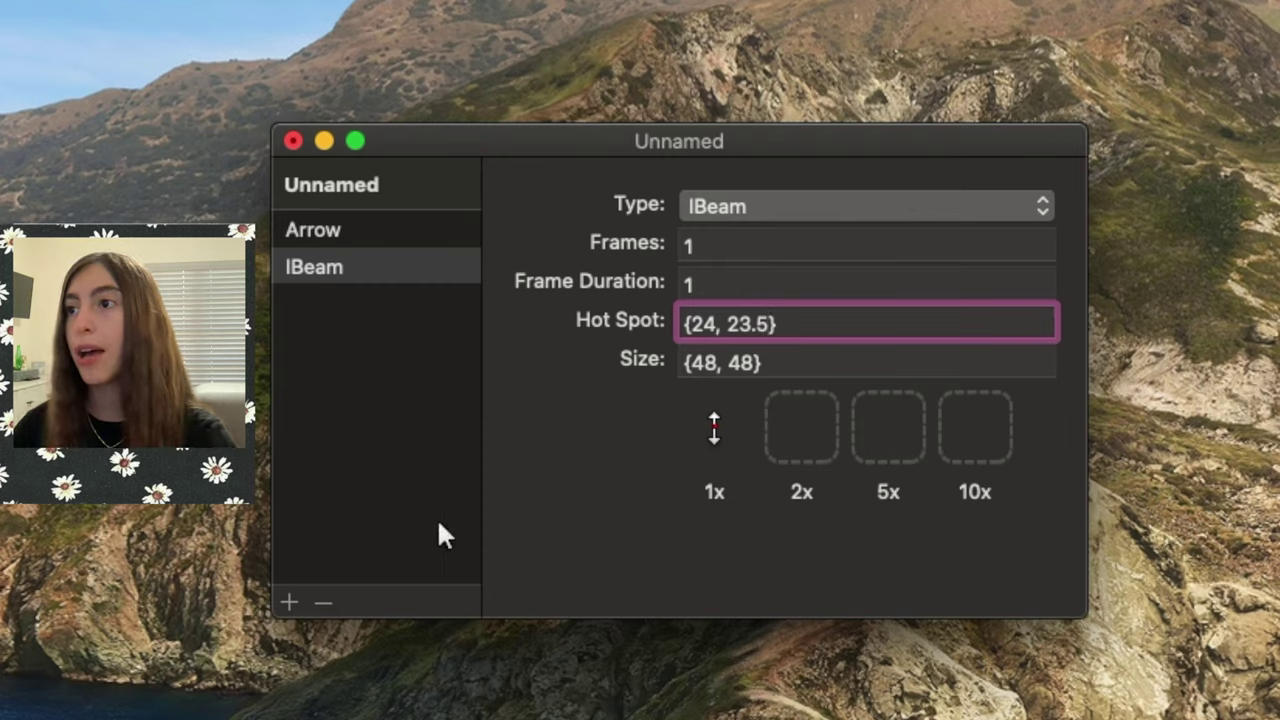
# Add a third cursor entry of type Pointing and place the pointing hand image in its 1x slot.
pyautogui.click(285, 600)
pyautogui.click(332, 306)
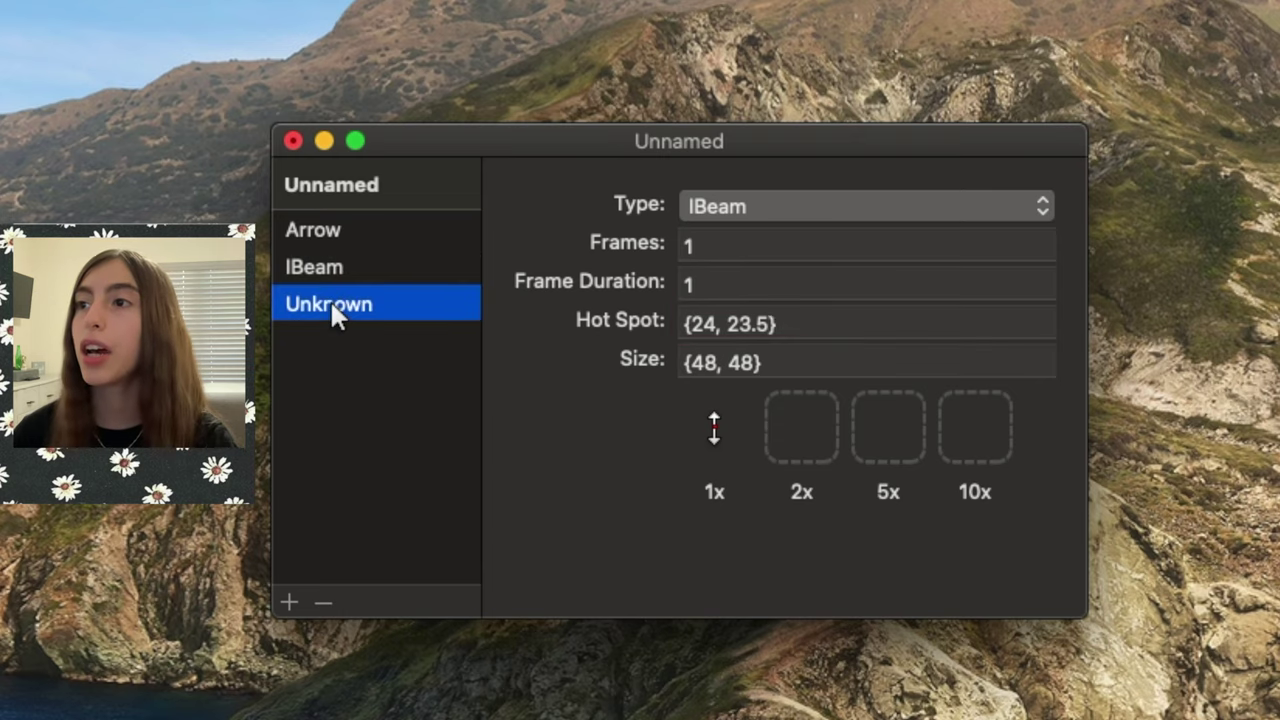
pyautogui.click(775, 210)
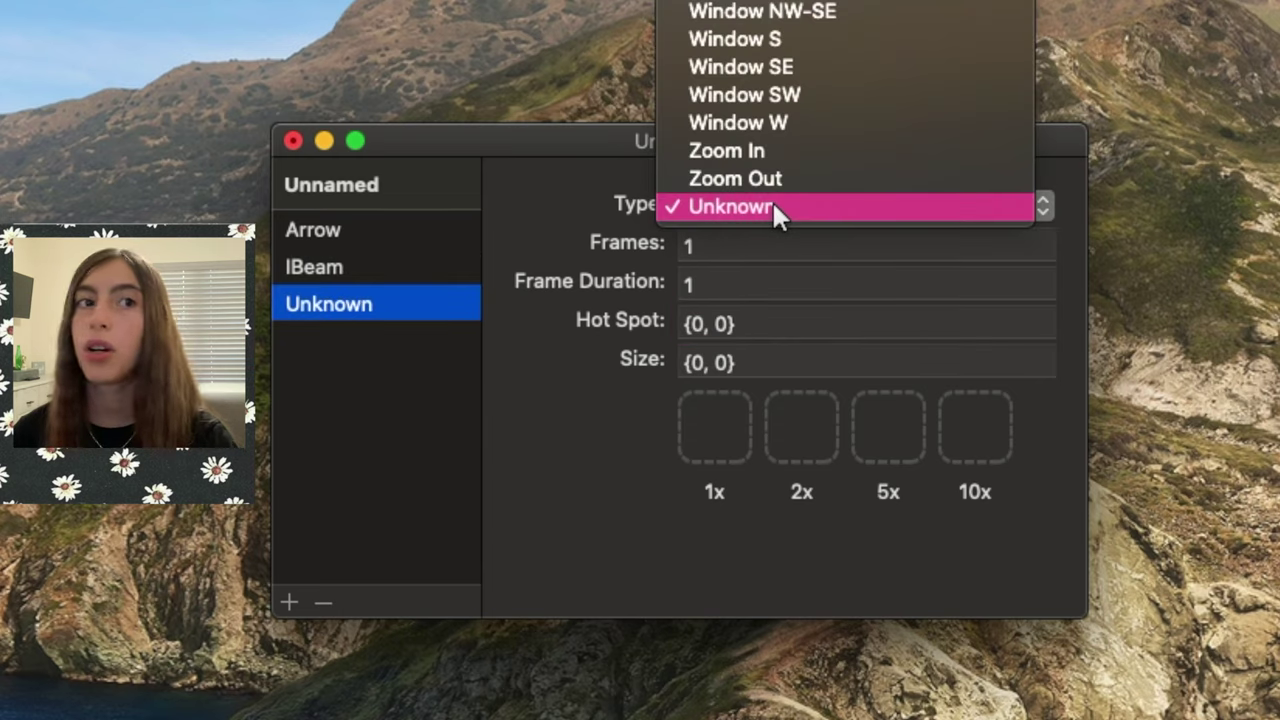
pyautogui.scroll(10, 750, 105)
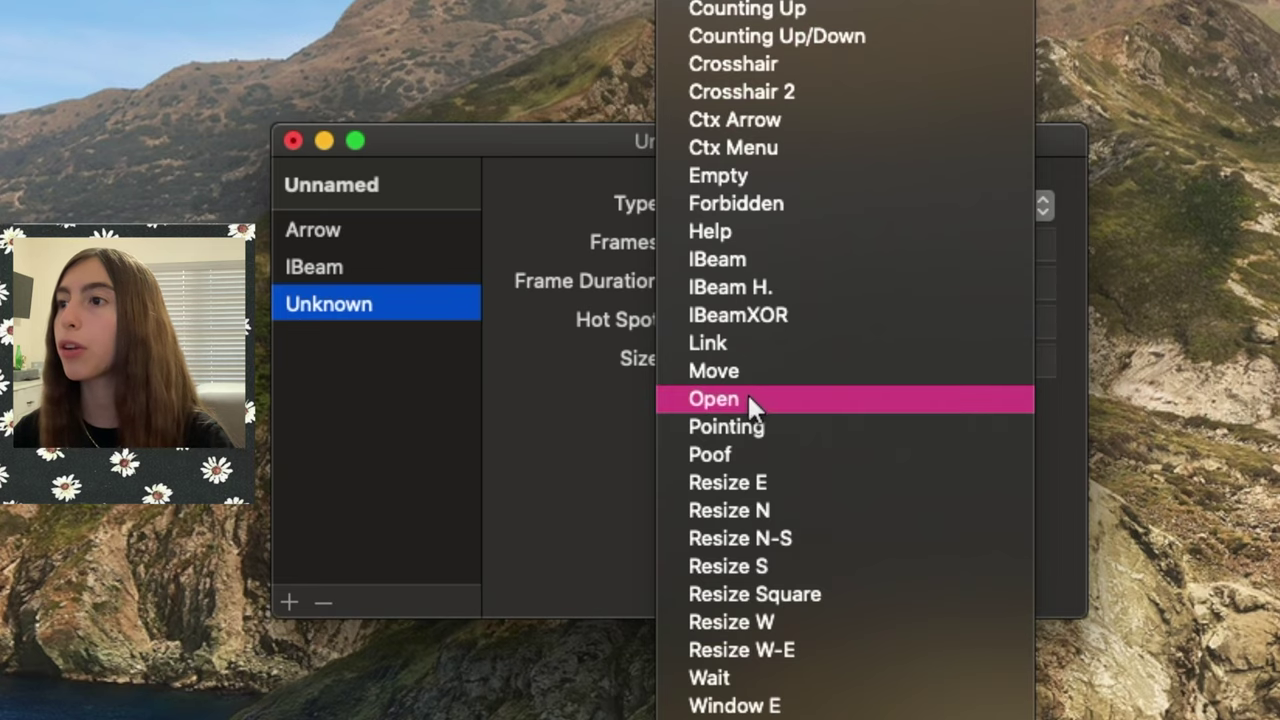
pyautogui.click(741, 428)
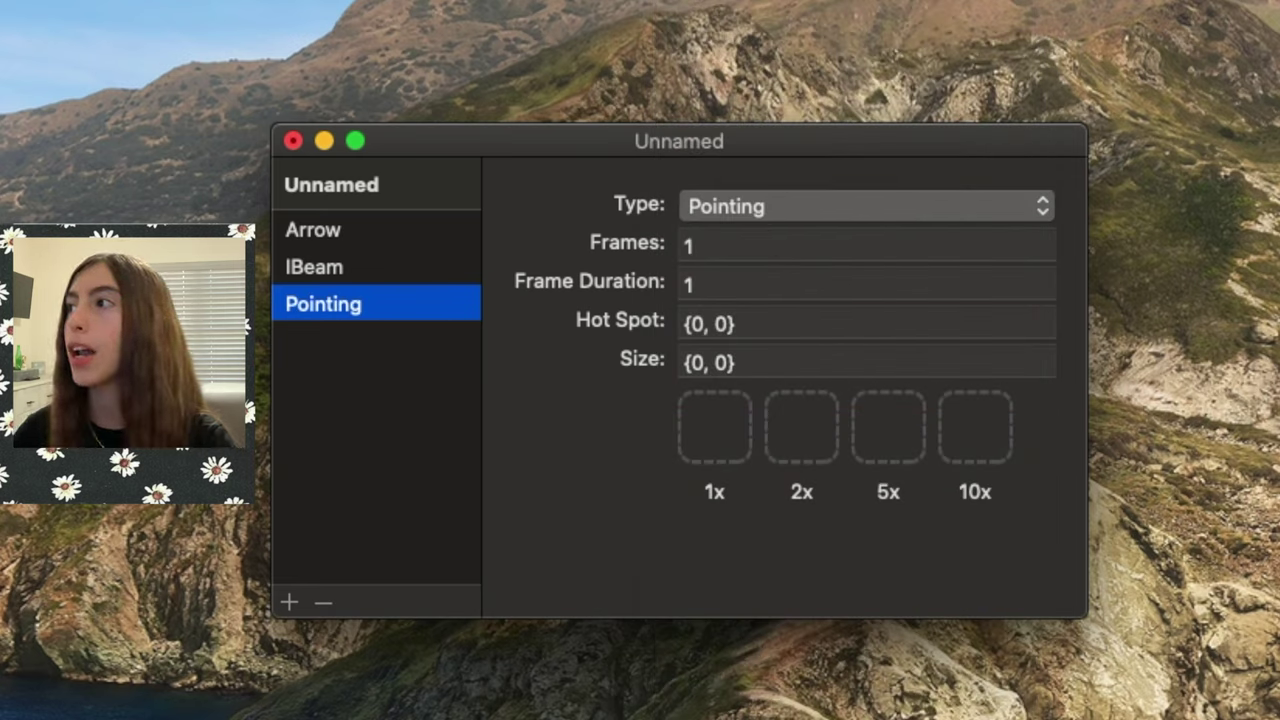
pyautogui.moveTo(880, 520); pyautogui.dragTo(714, 425)
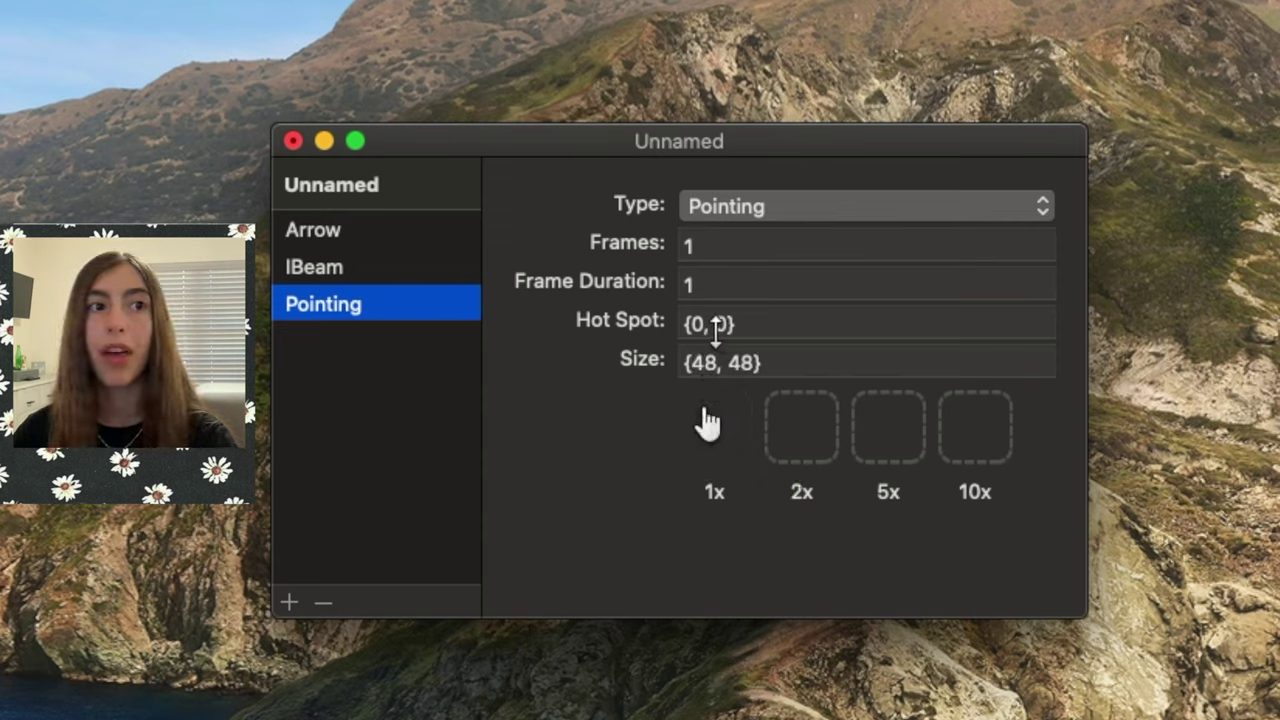
# Set the Pointing entry's hot spot to {17, 11}.
pyautogui.click(722, 325)
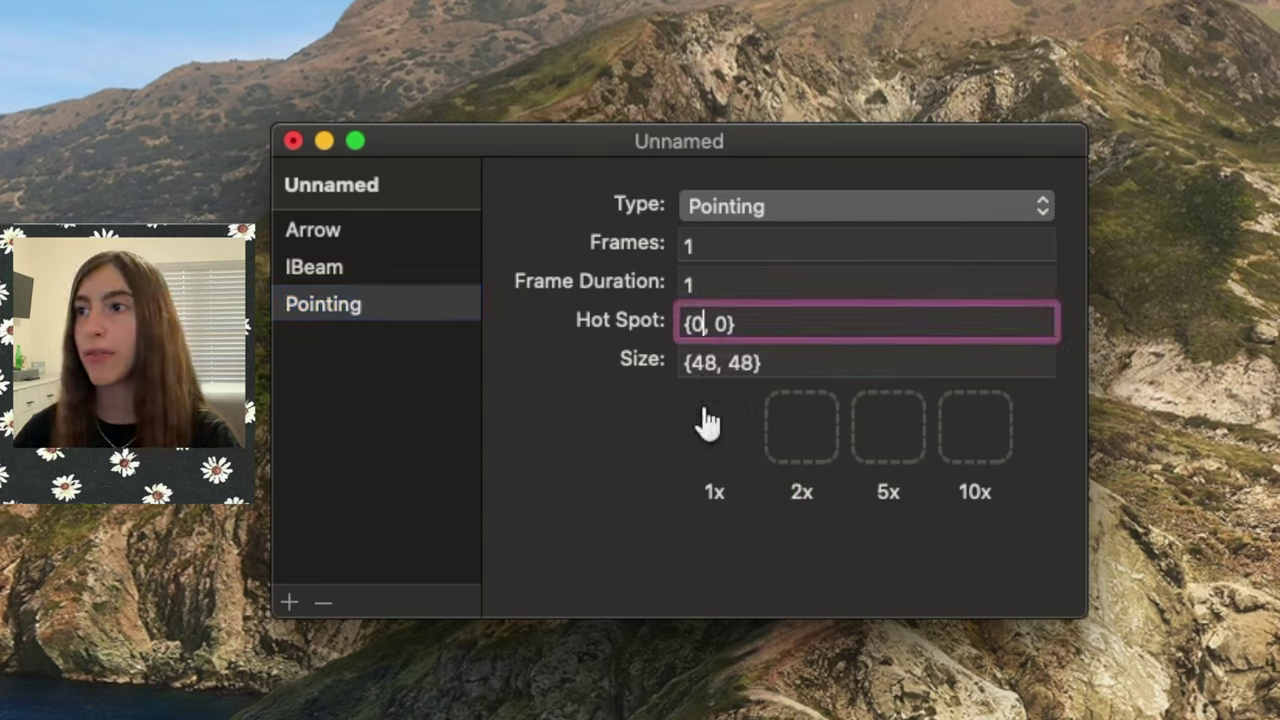
pyautogui.press('BackSpace')
pyautogui.write('17')
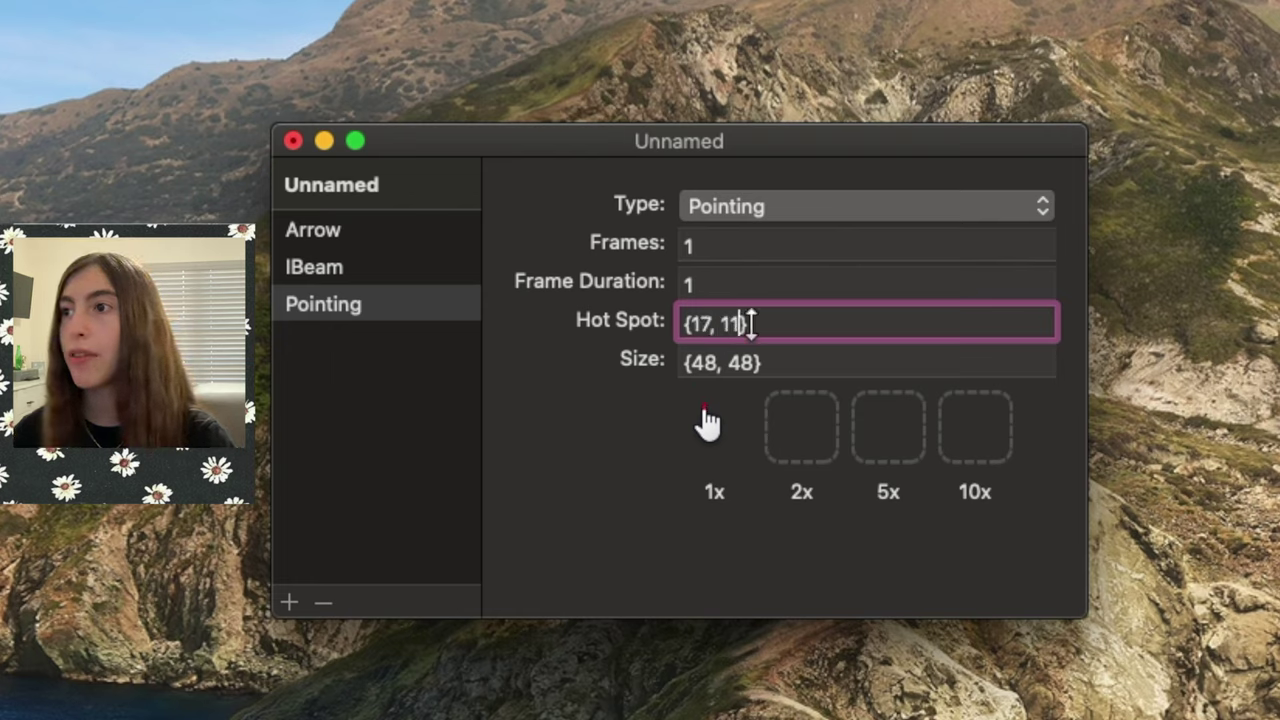
# Name the cape "Windows Pack" in its general properties.
pyautogui.click(365, 188)
pyautogui.doubleClick(719, 212)
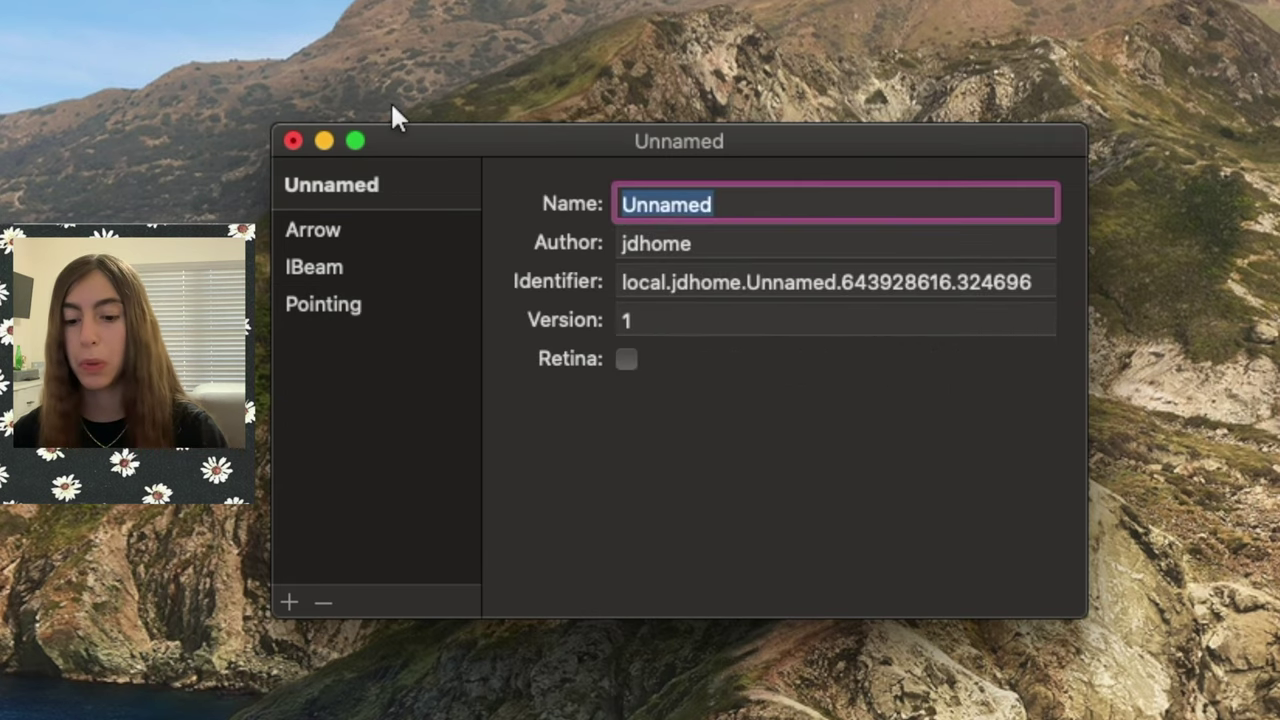
pyautogui.write('Win')
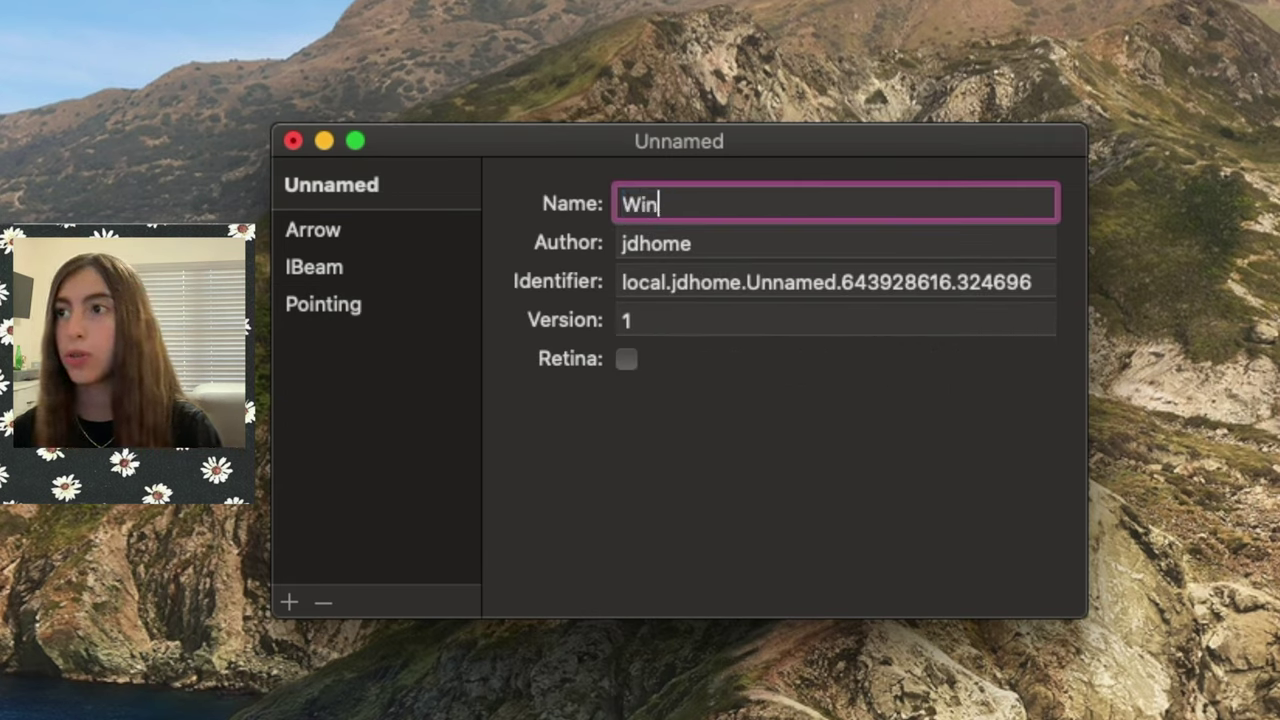
pyautogui.write('dowas')
pyautogui.press('BackSpace')
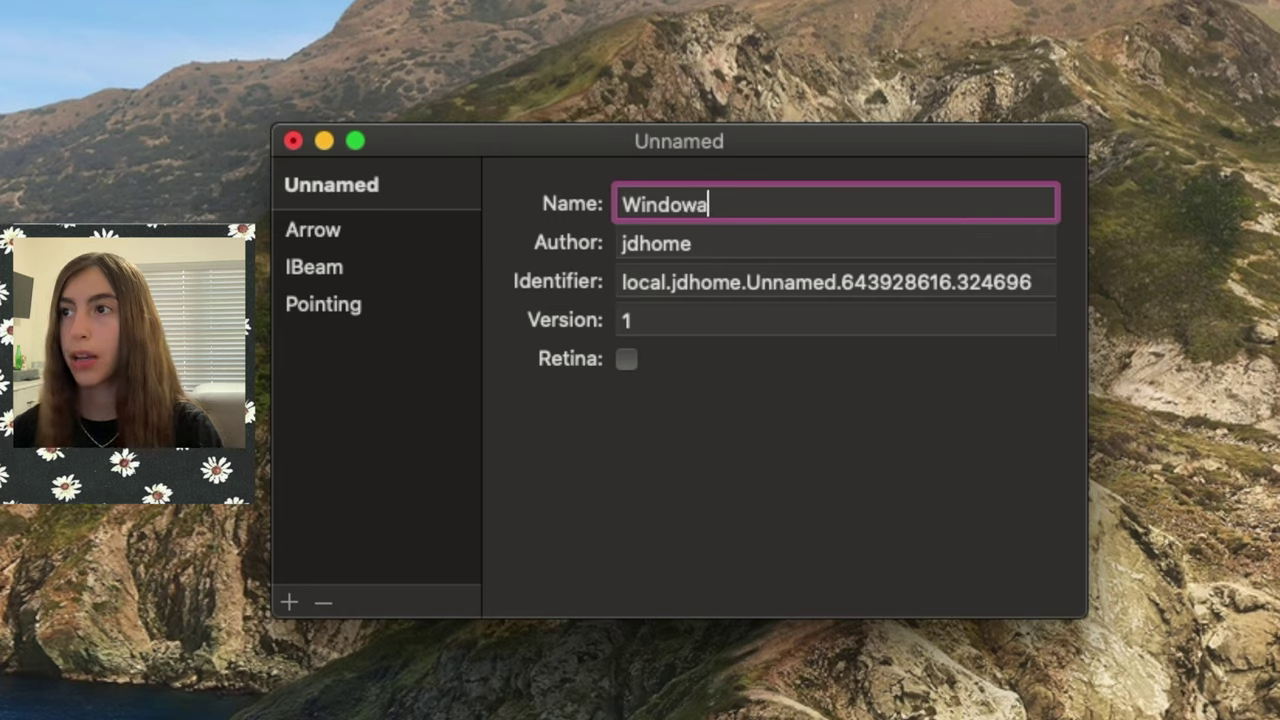
pyautogui.press('BackSpace')
pyautogui.write('s Pack')
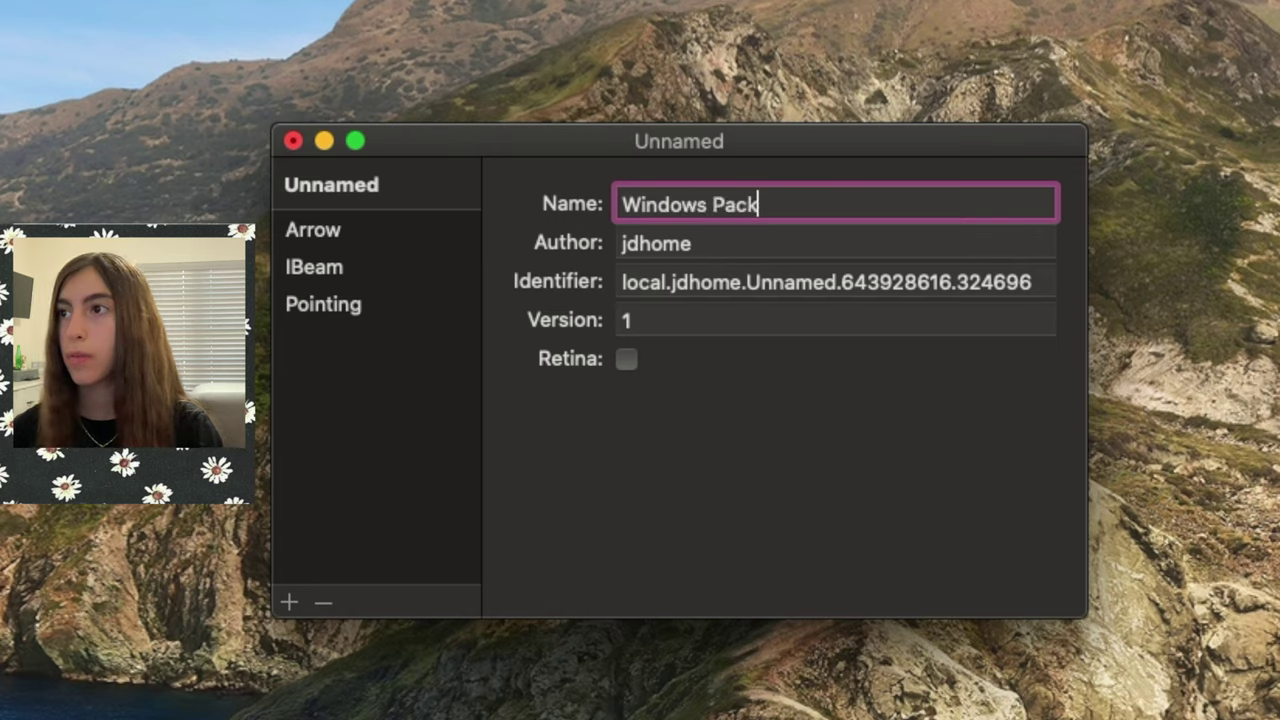
# Close the cape editor, saving the changes, and restore the minimised cape list.
pyautogui.click(292, 140)
pyautogui.click(958, 310)
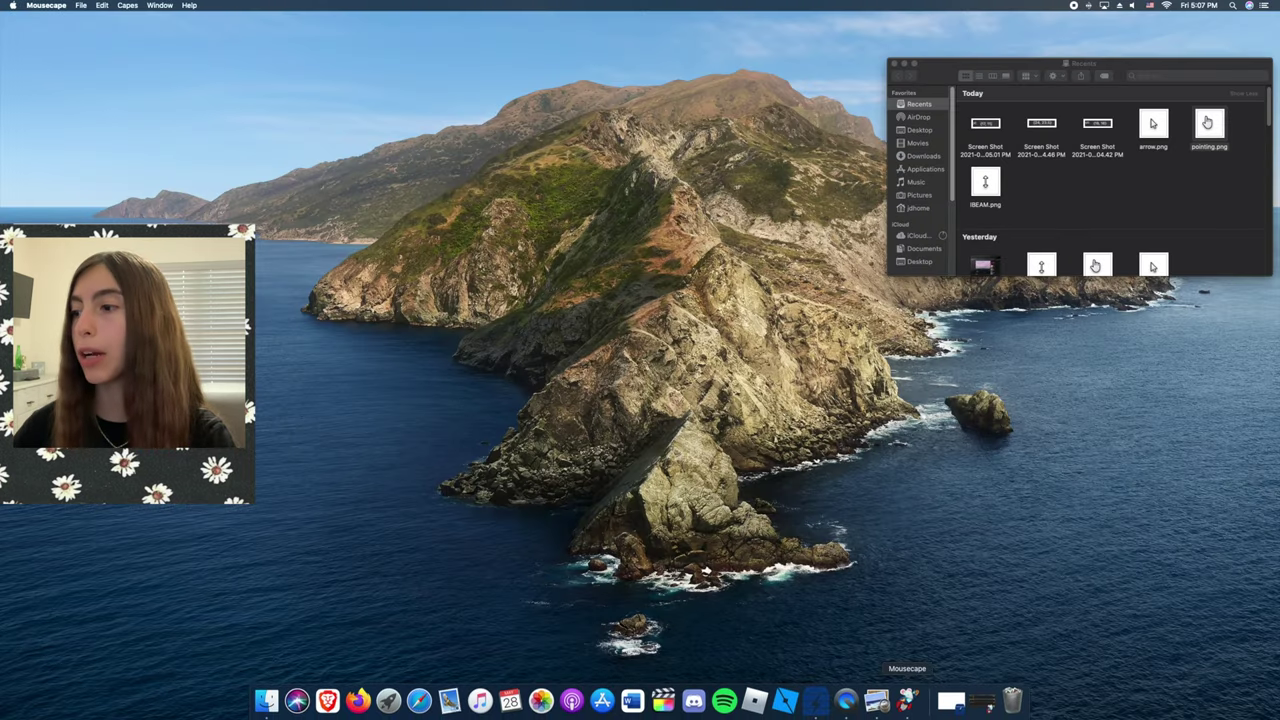
pyautogui.click(975, 700)
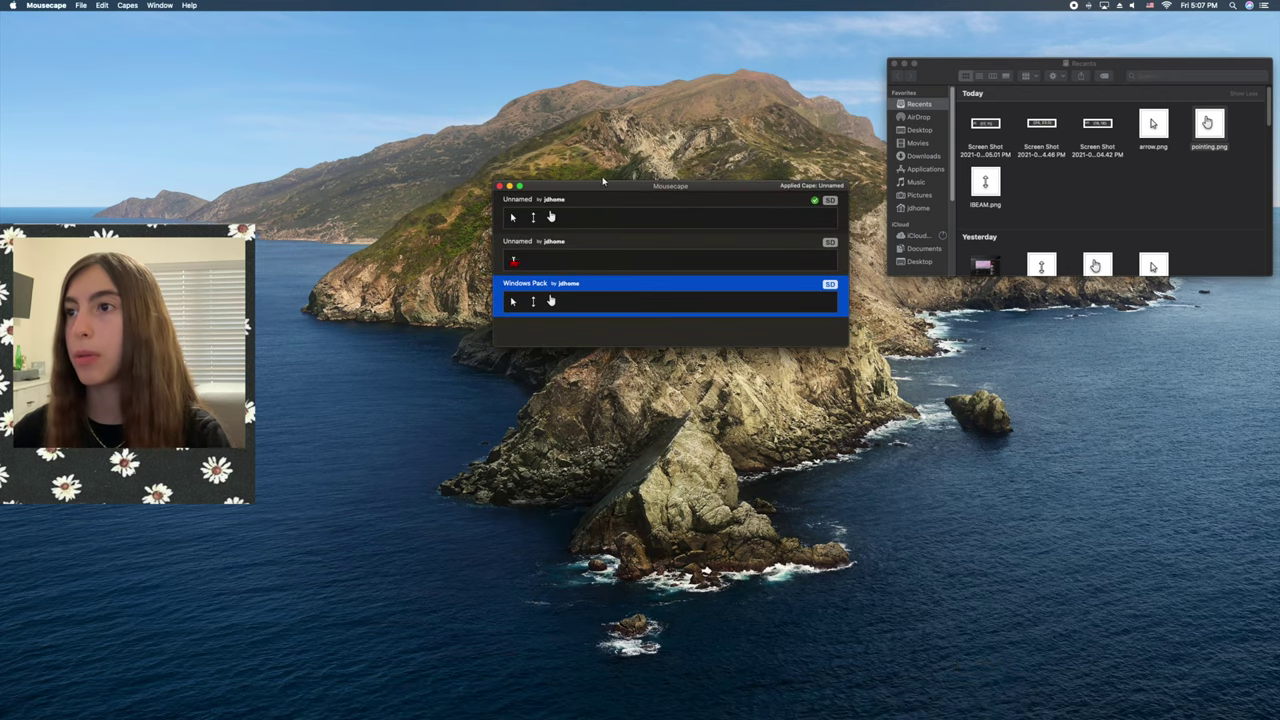
# Try out the Unnamed cape with the red cursor and switch to the Windows Pack cape.
pyautogui.doubleClick(569, 261)
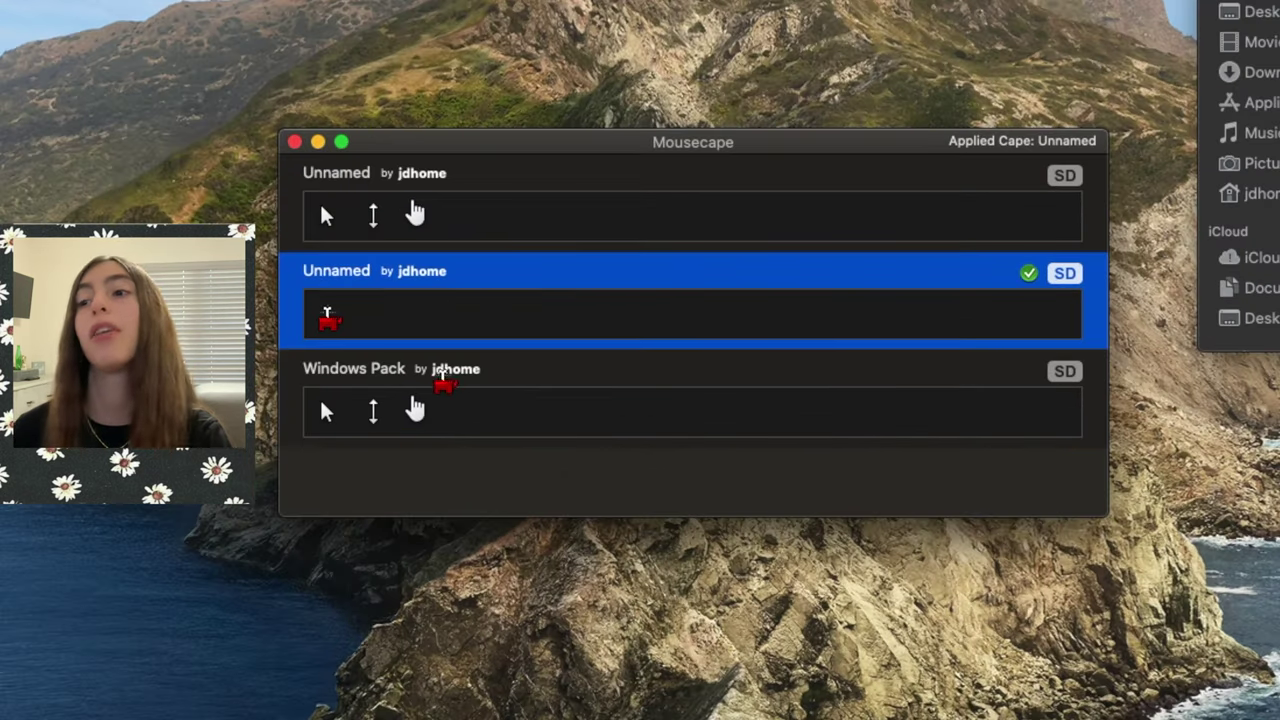
pyautogui.doubleClick(441, 376)
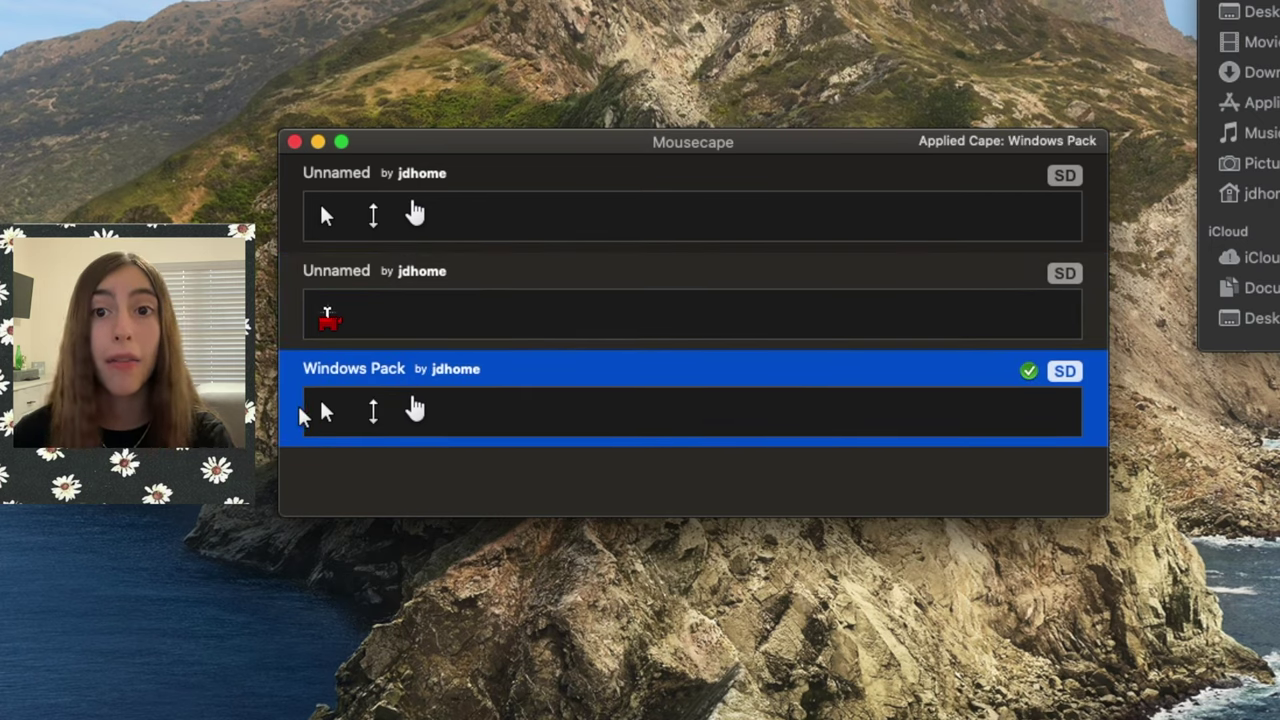
# Remove both Unnamed capes from the cape list, keeping only Windows Pack.
pyautogui.rightClick(440, 214)
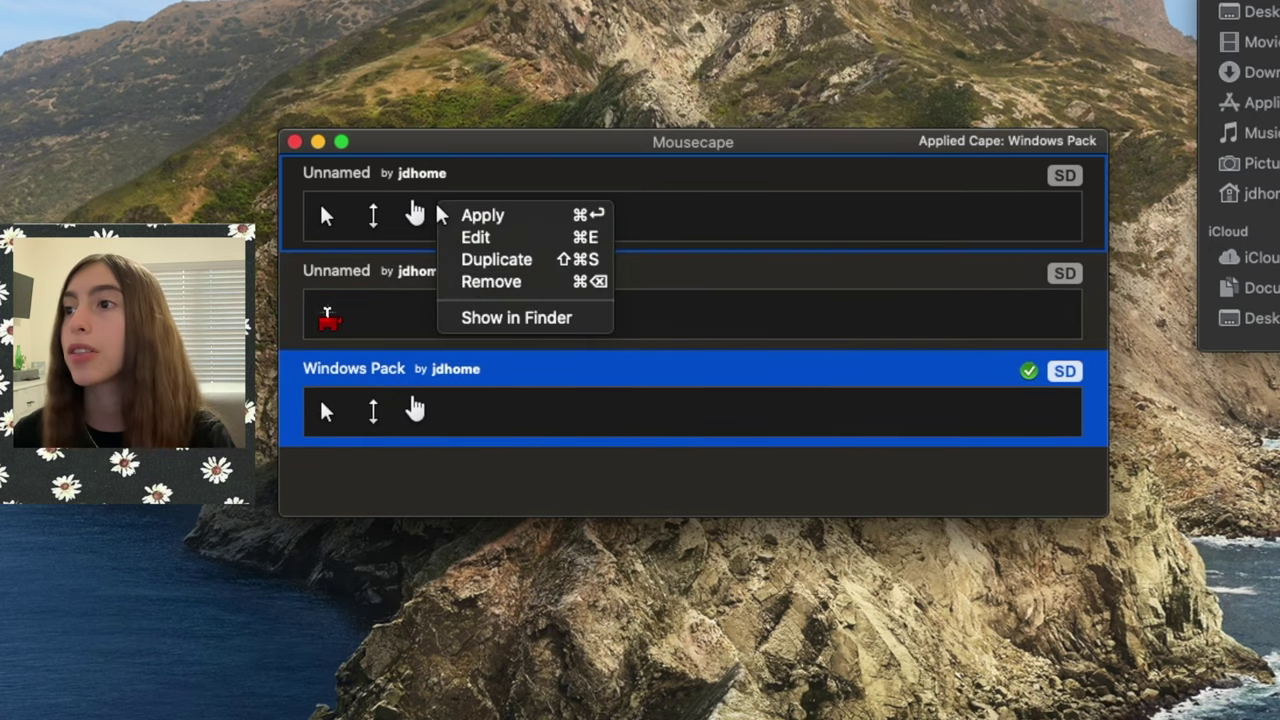
pyautogui.click(505, 283)
pyautogui.rightClick(369, 183)
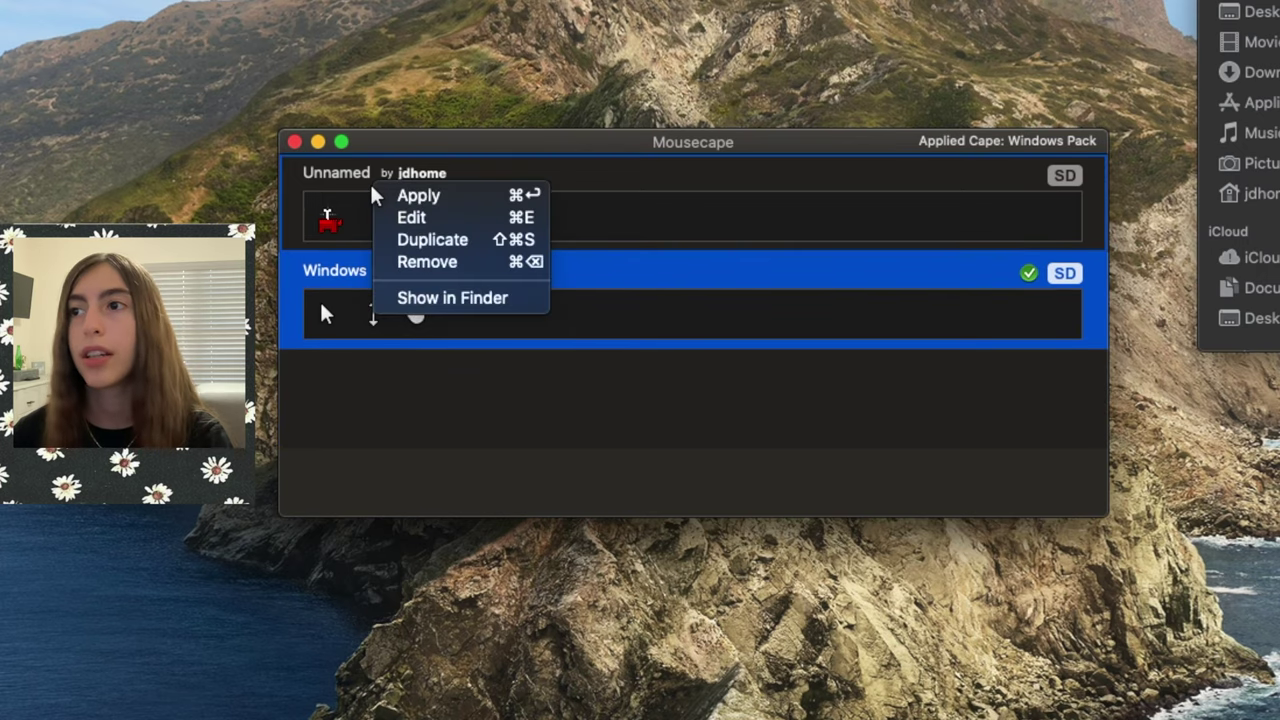
pyautogui.click(417, 260)
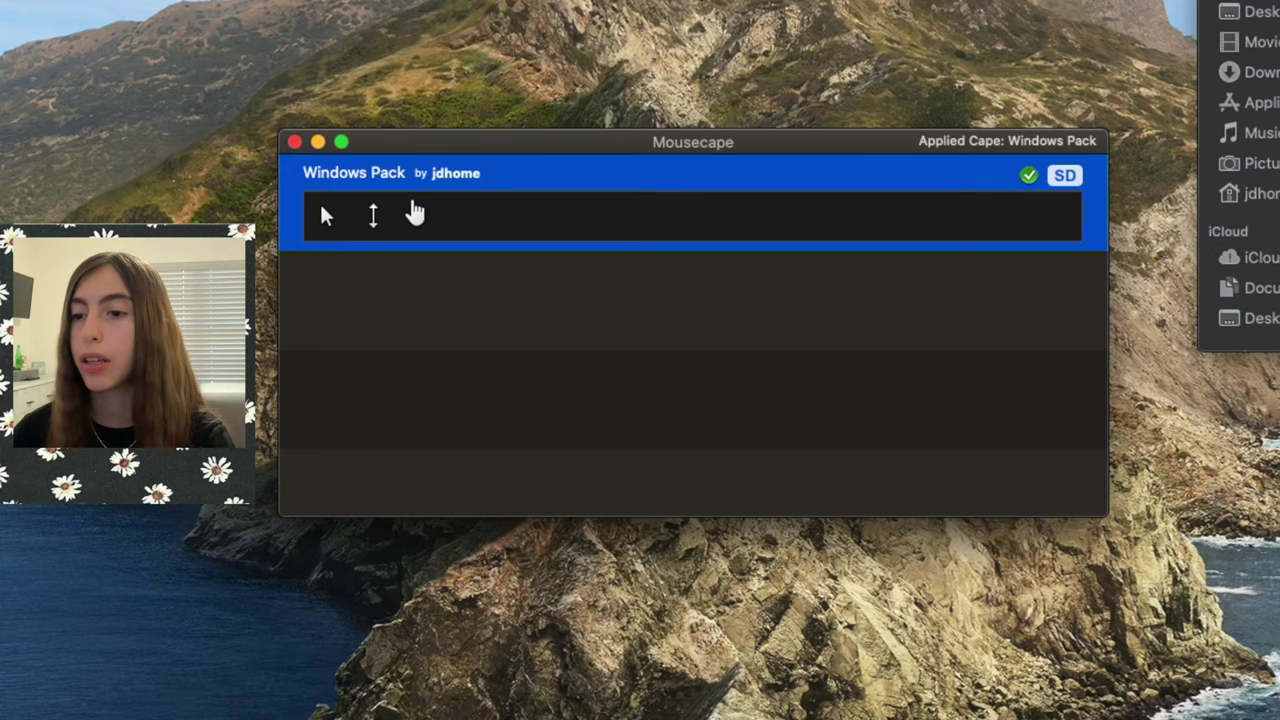
# Switch to the Brave browser and look over the statistics on its new tab page.
pyautogui.press('super+Tab')
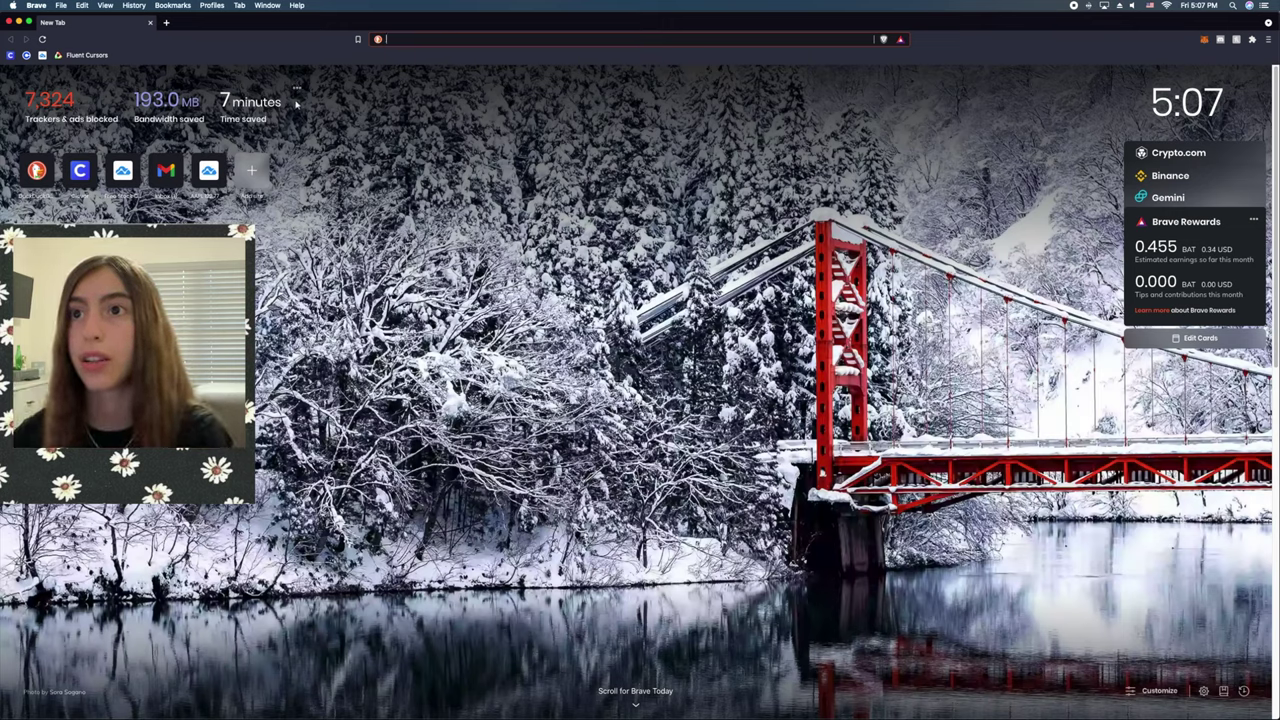
pyautogui.moveTo(296, 103); pyautogui.dragTo(106, 103)
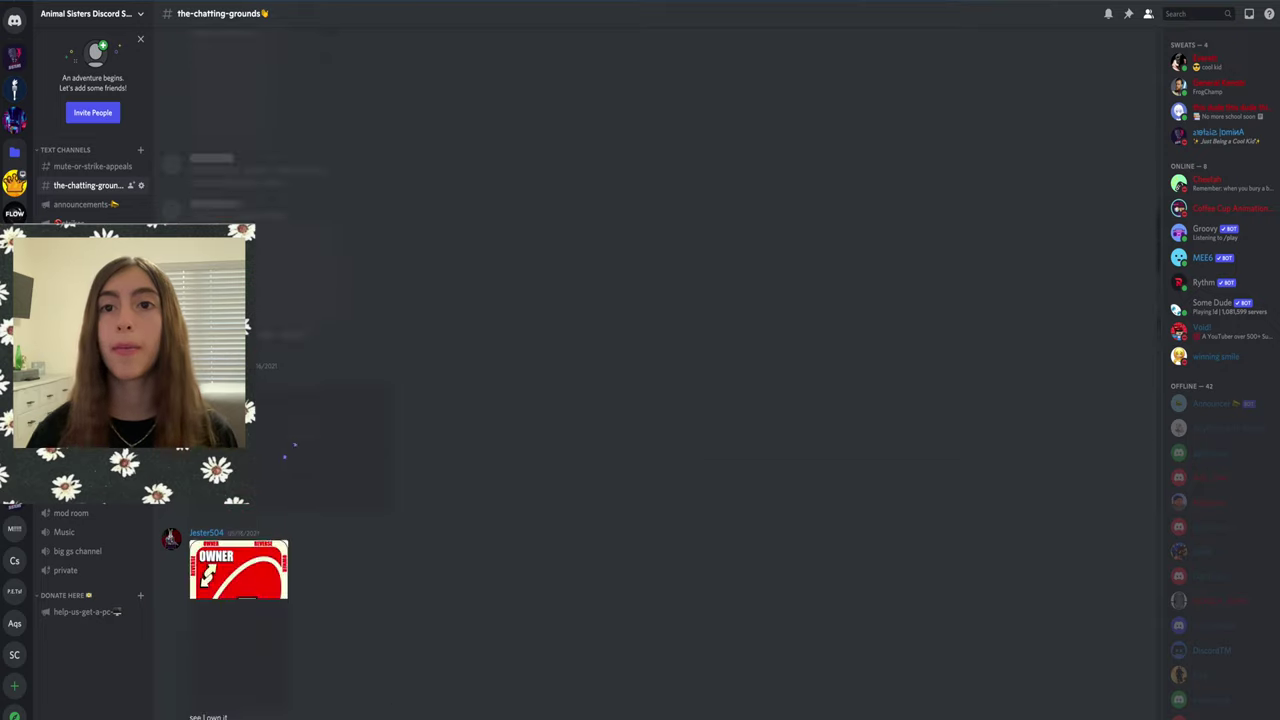
# Look through the announcements, rules, welcome and help-us-get-a-pc channels of the Animal Sisters Discord server.
pyautogui.click(70, 202)
pyautogui.click(70, 223)
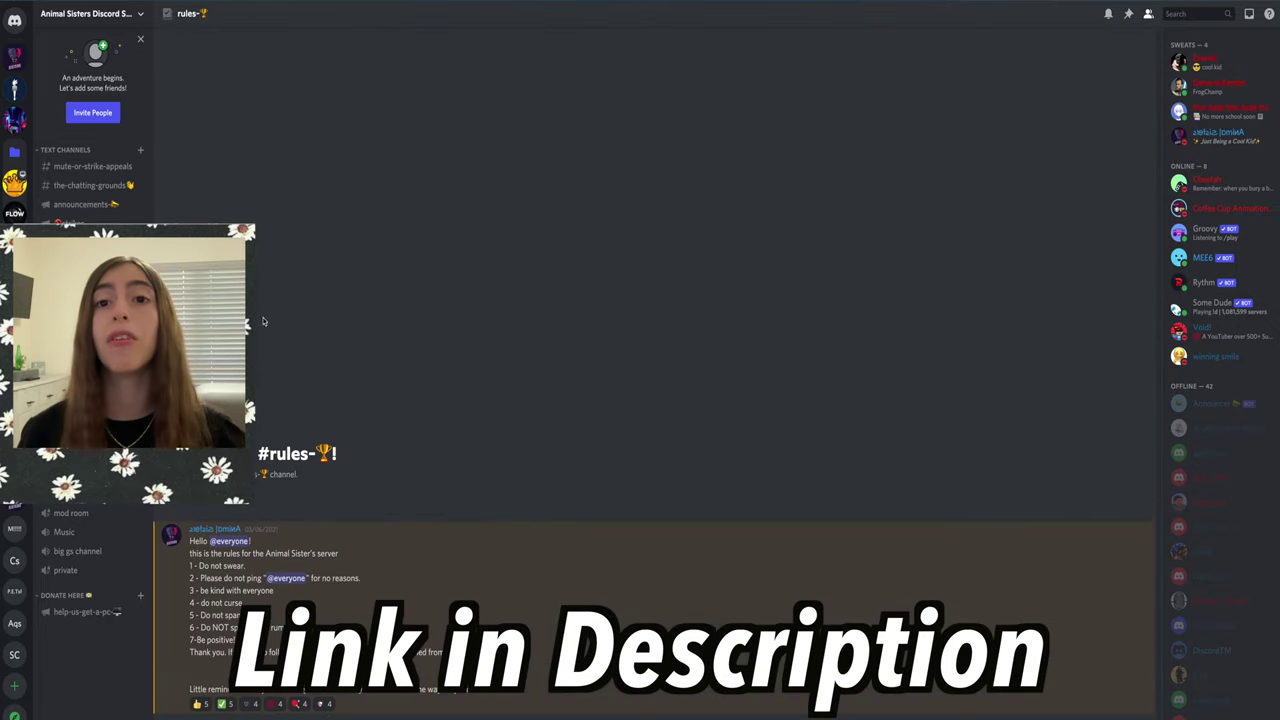
pyautogui.click(70, 242)
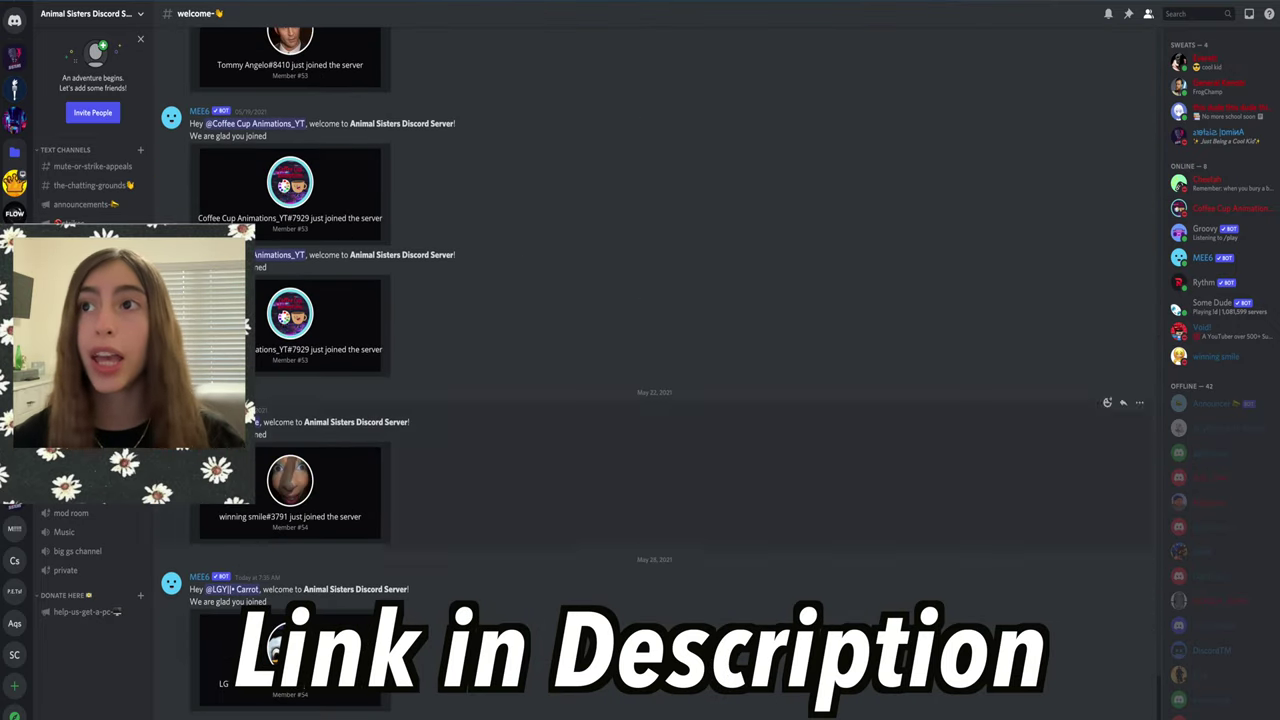
pyautogui.click(88, 612)
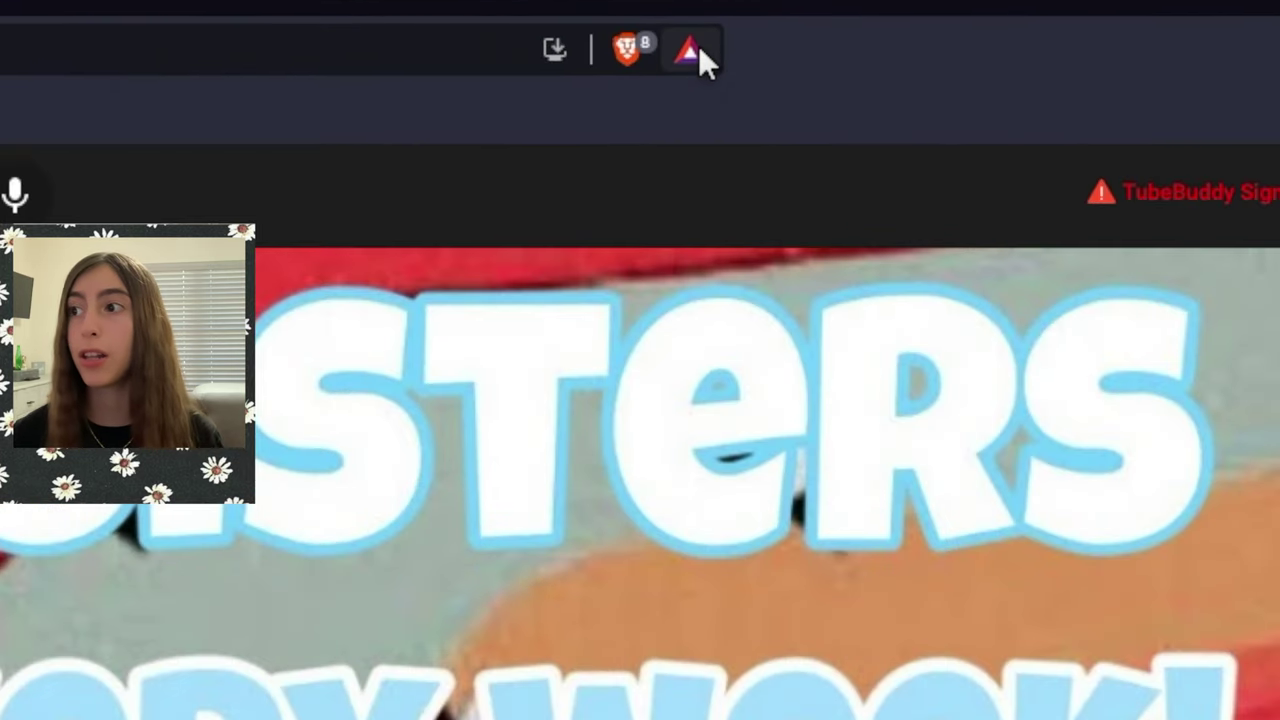
# View the Brave Rewards contribution and tip options for the Animal Sisters YouTube channel, and close them.
pyautogui.click(700, 52)
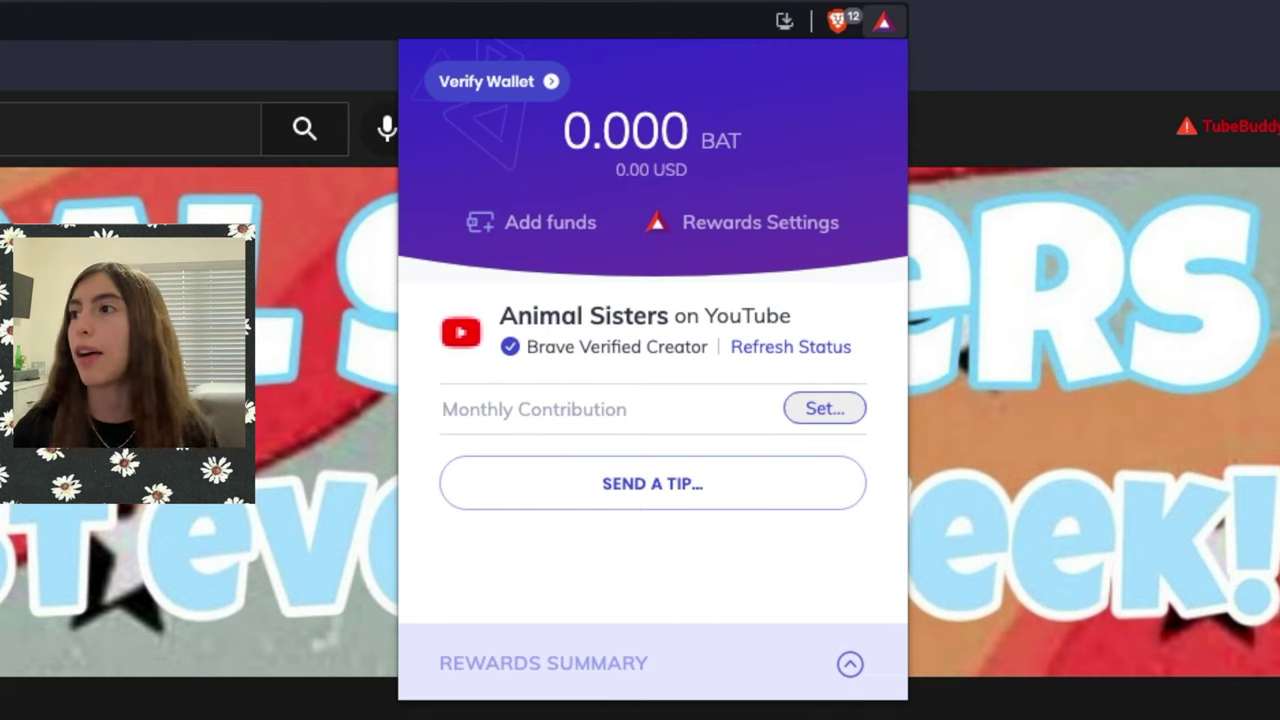
pyautogui.click(400, 420)
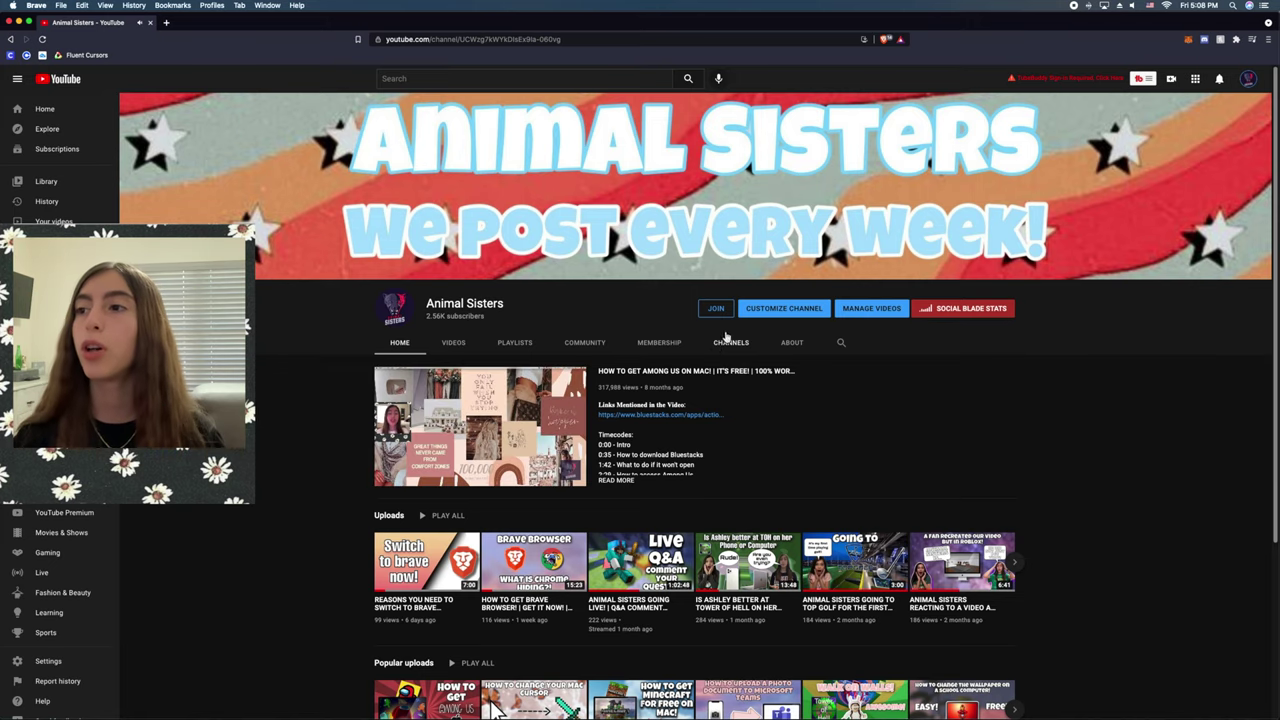
# Review the Animal Army Level 2 and Level 3 perks in the channel's membership offer and close it without joining.
pyautogui.click(716, 309)
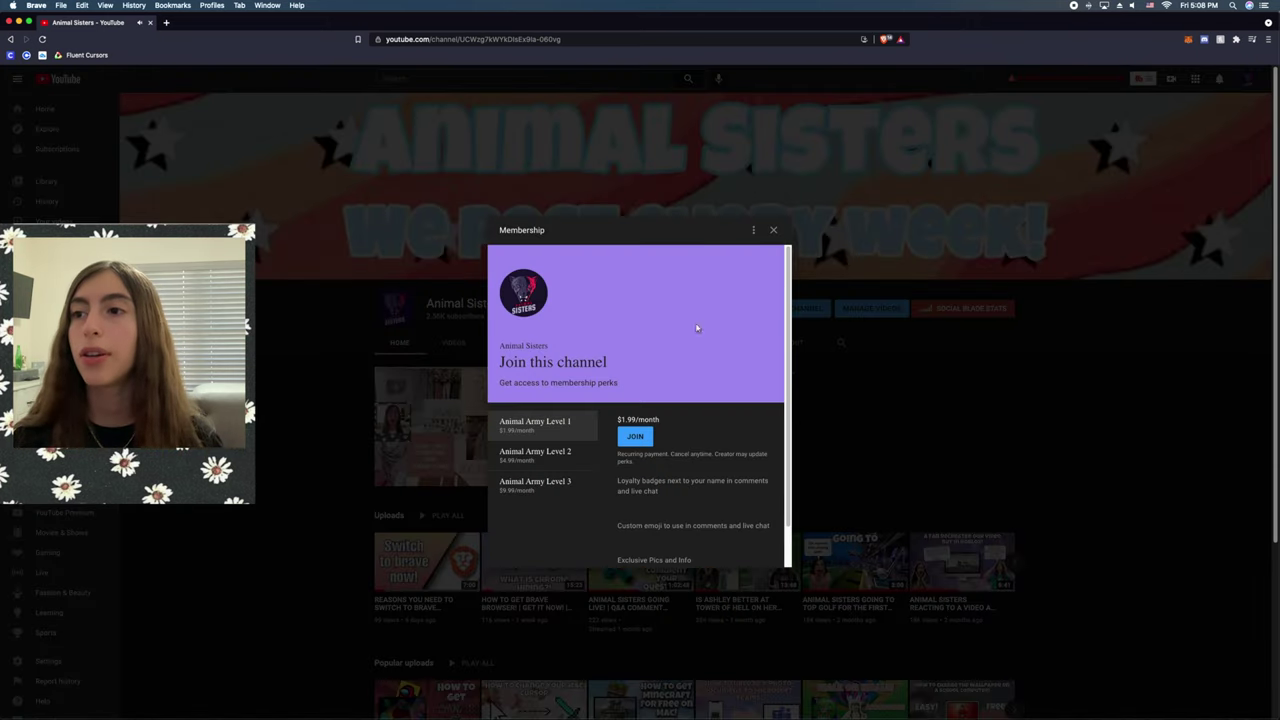
pyautogui.click(546, 462)
pyautogui.click(541, 488)
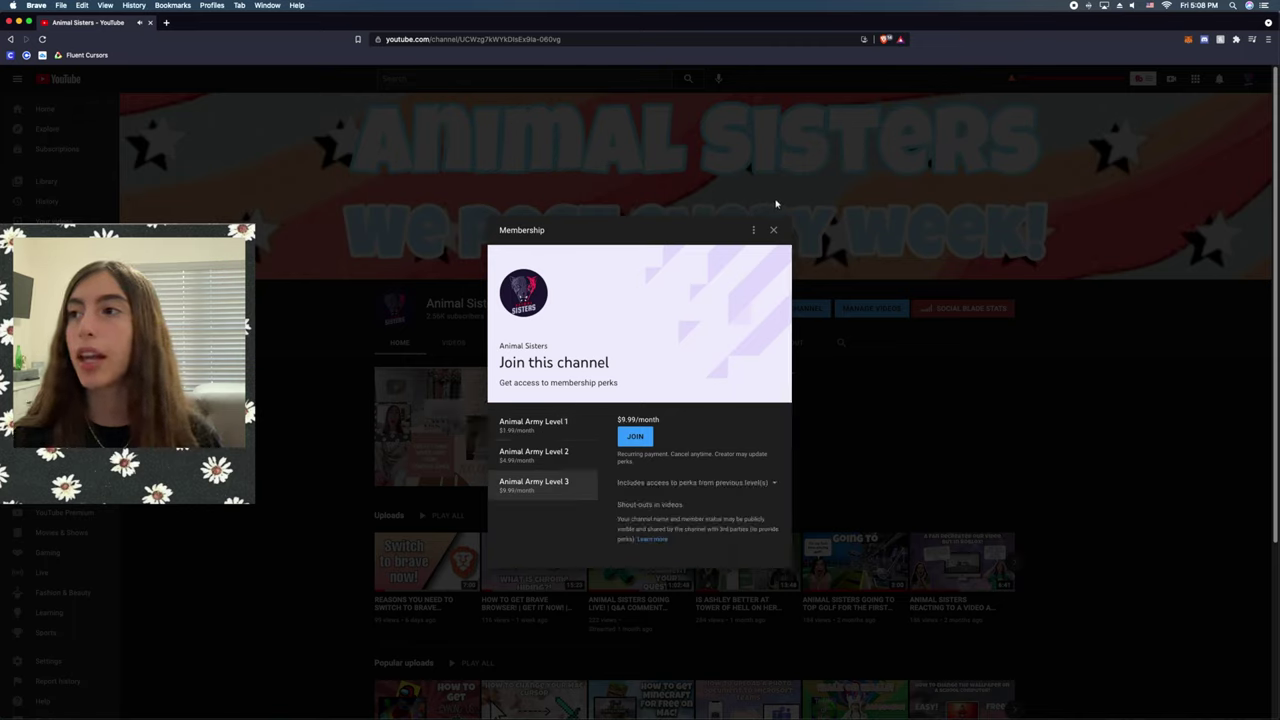
pyautogui.click(565, 453)
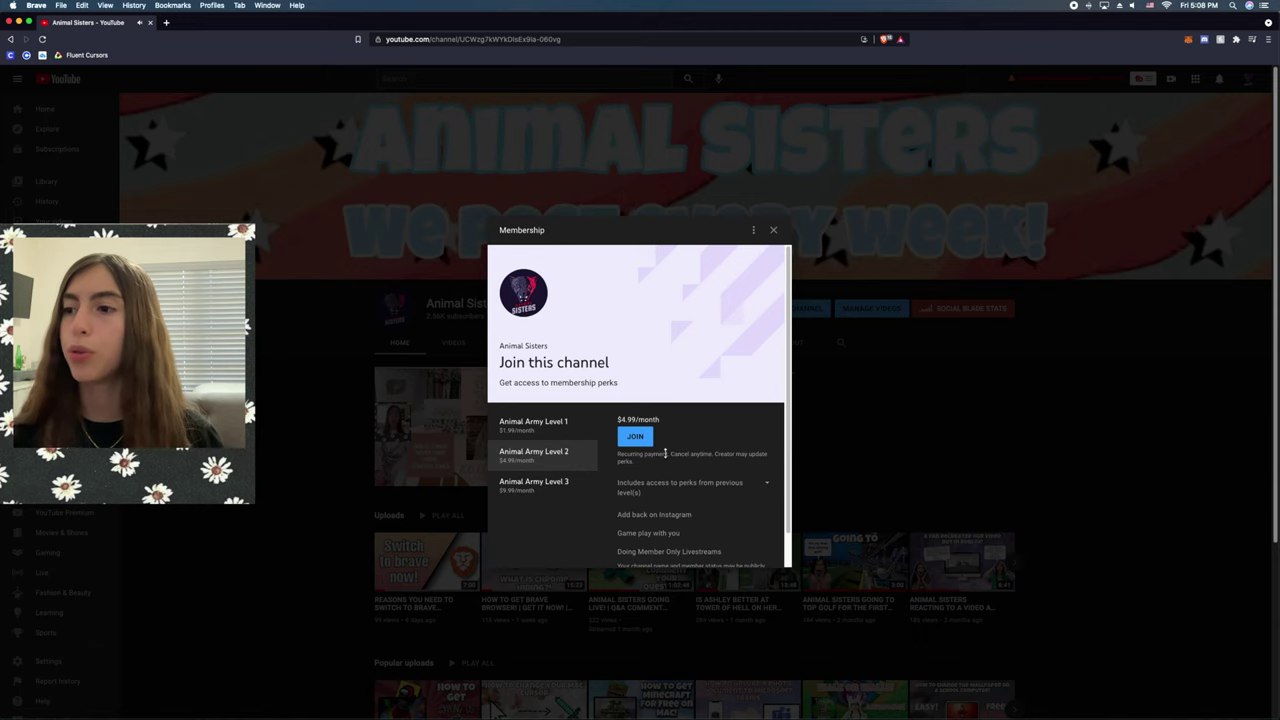
pyautogui.click(772, 229)
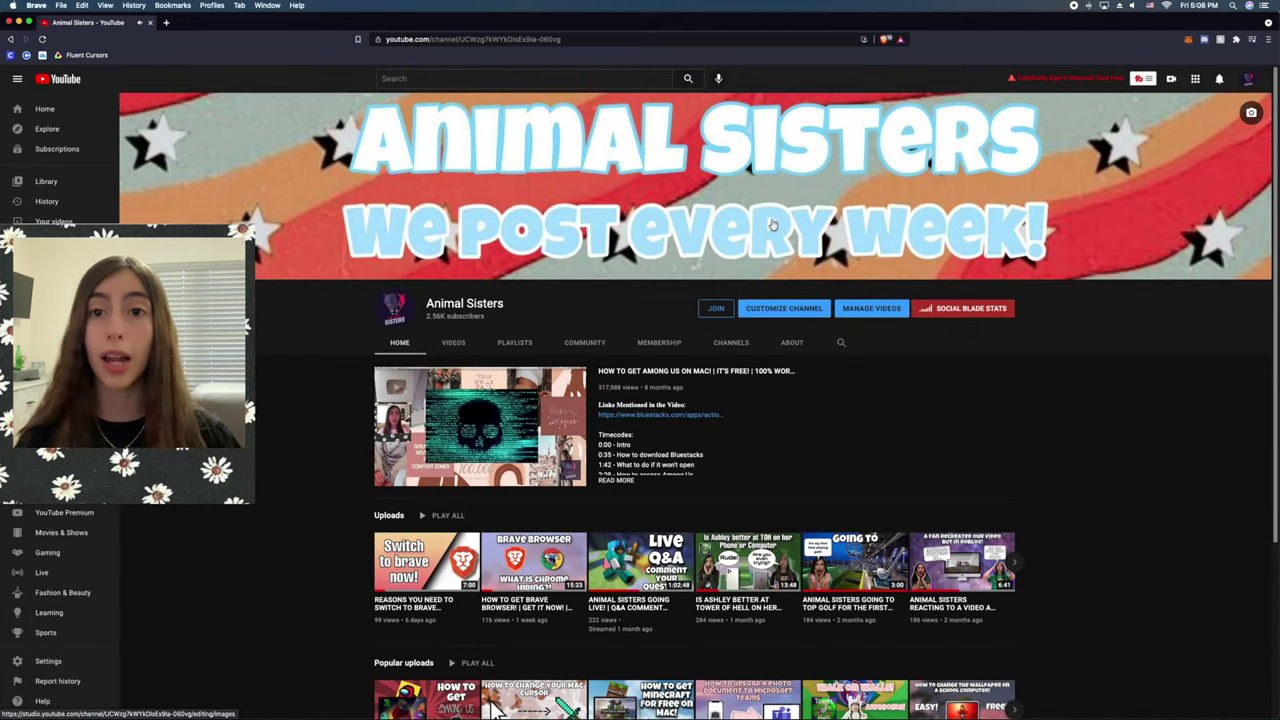